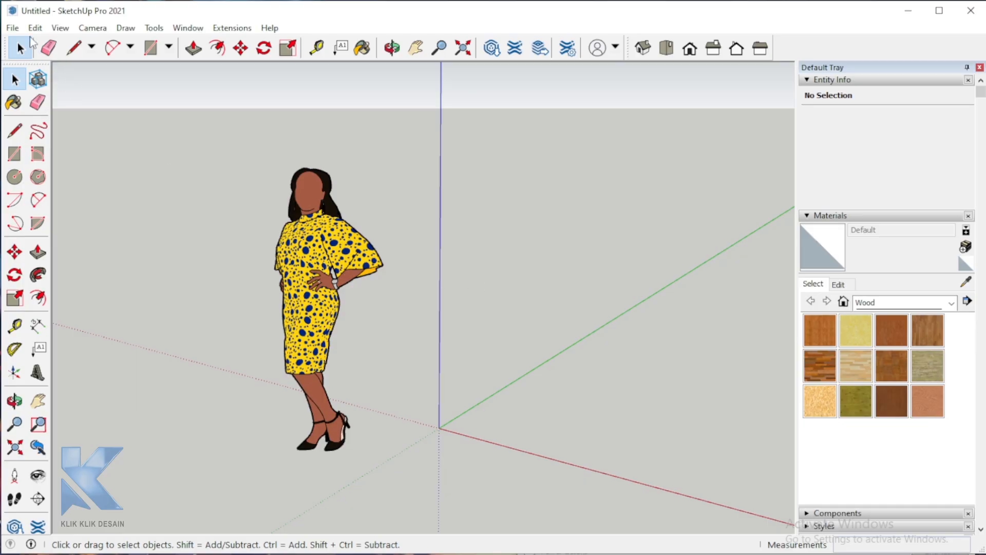
- Set the model's measurement units to Decimal format with length in centimeters and a display precision of 0.0 cm
left_click(56, 29)
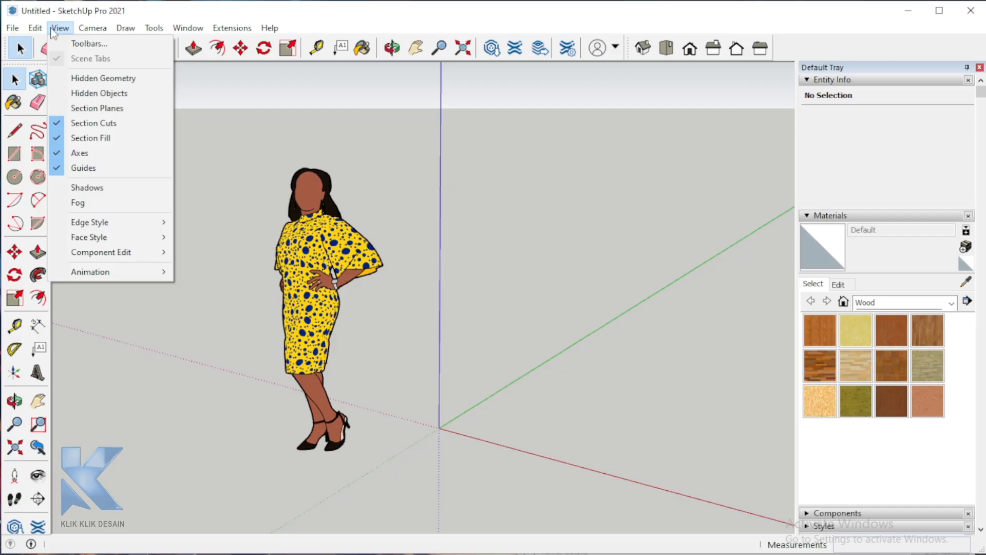
mouse_move(162, 272)
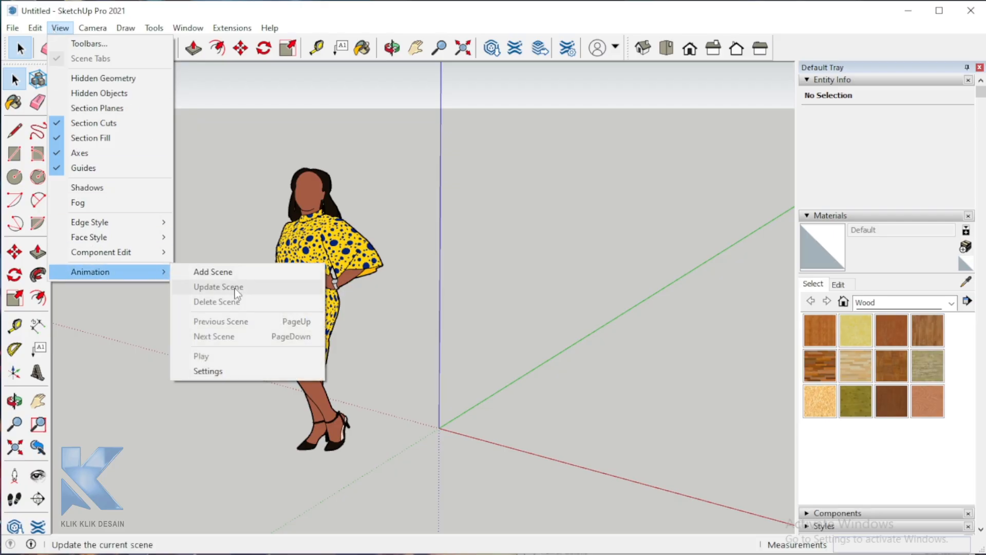
left_click(234, 371)
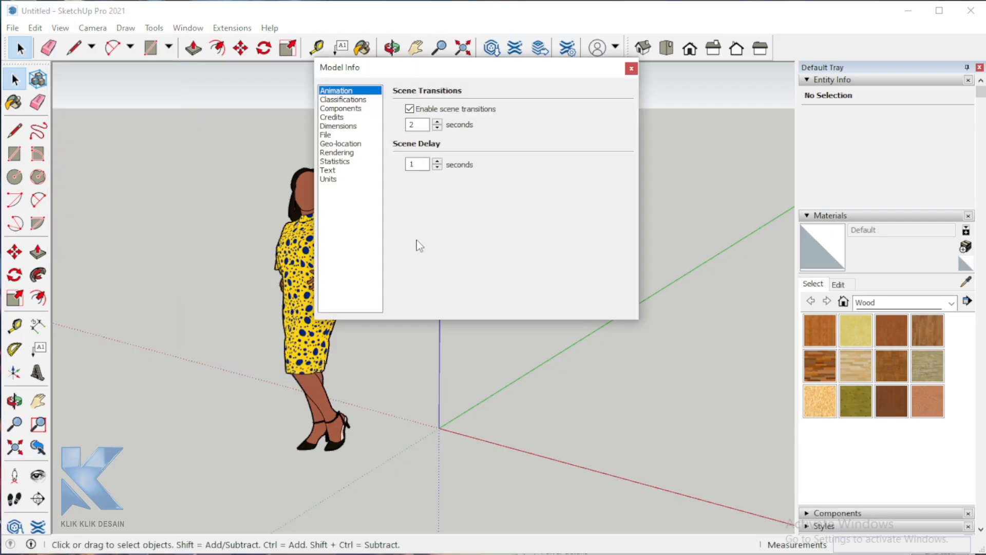
left_click(329, 180)
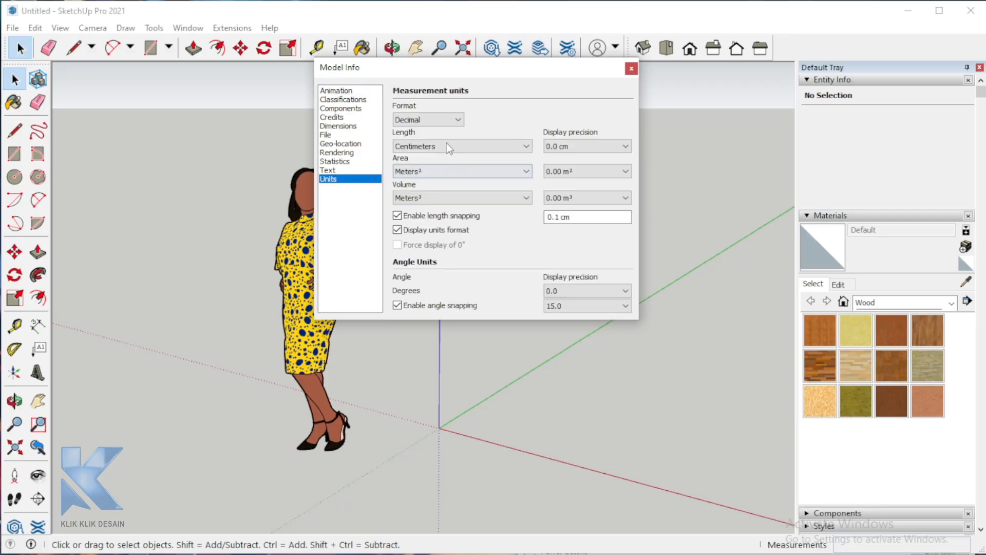
left_click(448, 122)
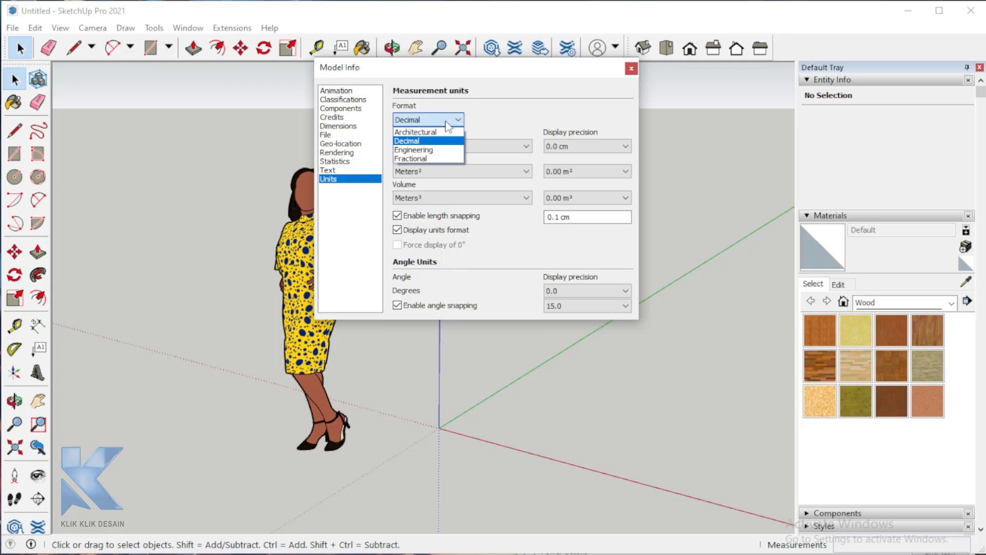
left_click(434, 140)
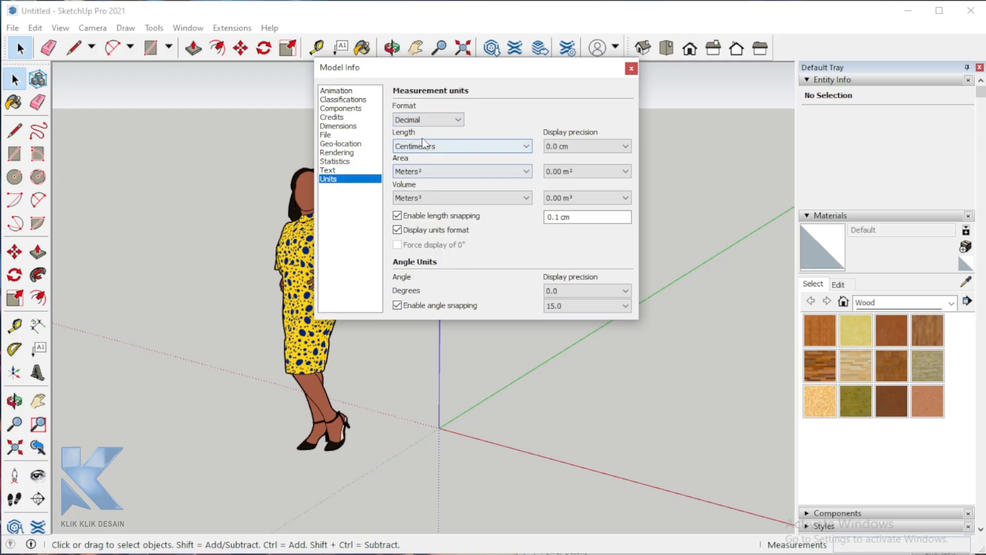
left_click(487, 148)
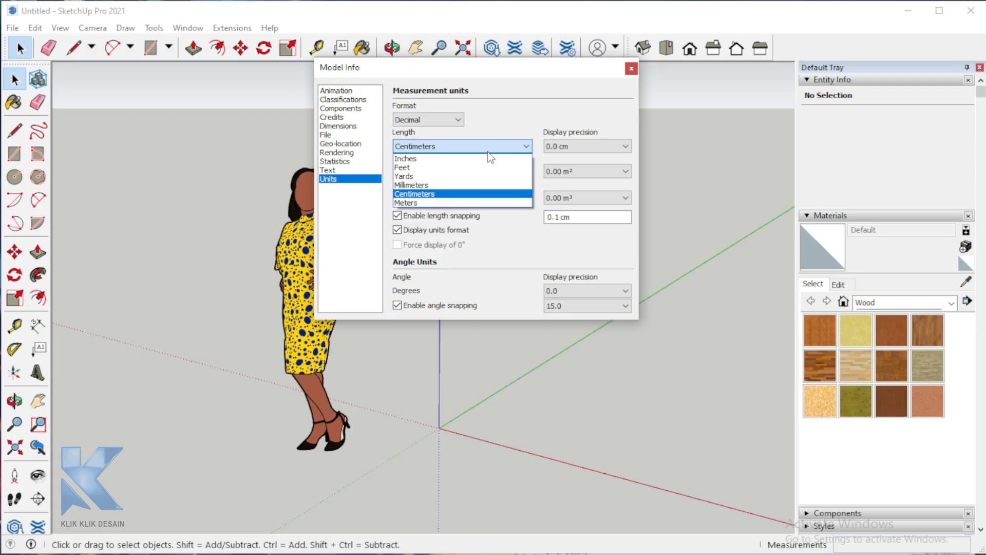
left_click(446, 194)
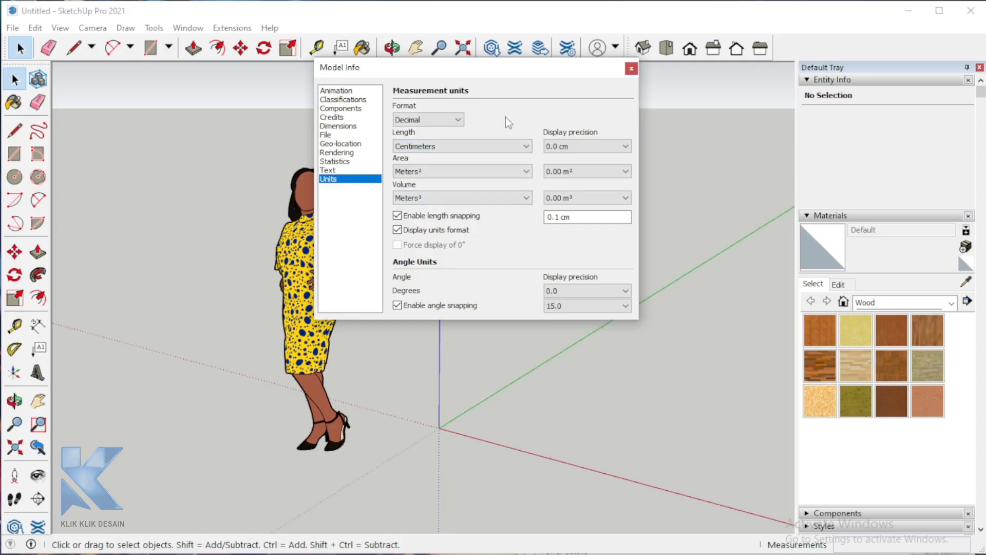
left_click(591, 151)
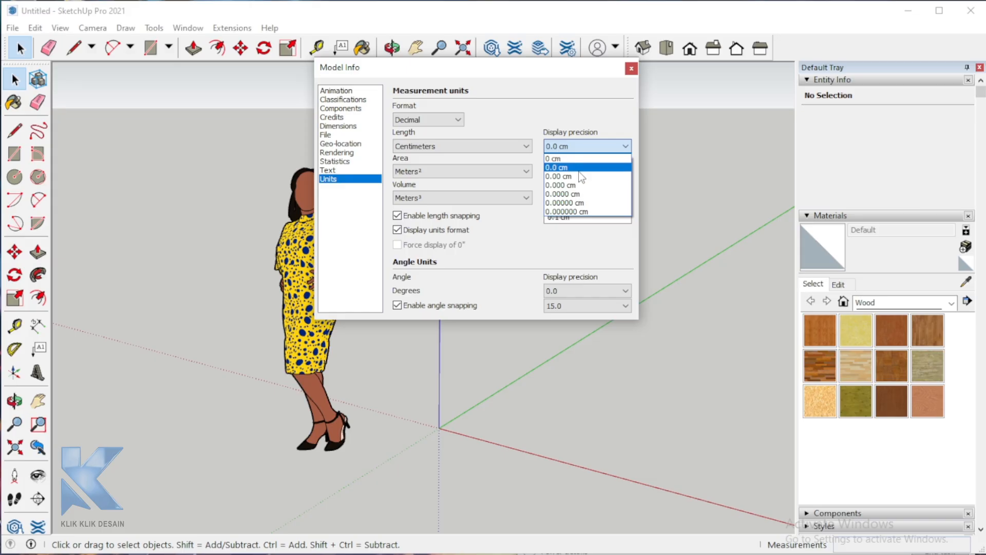
left_click(579, 170)
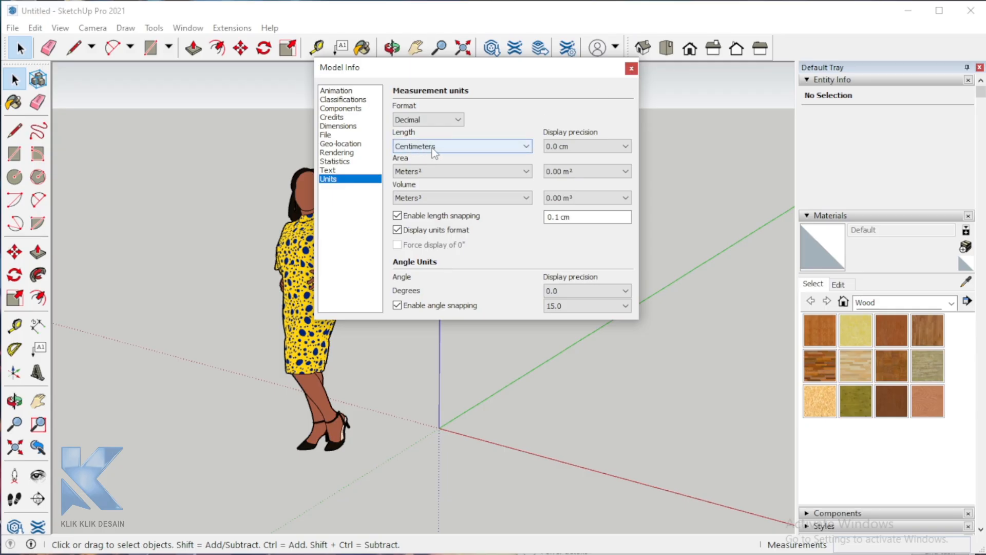
left_click(631, 69)
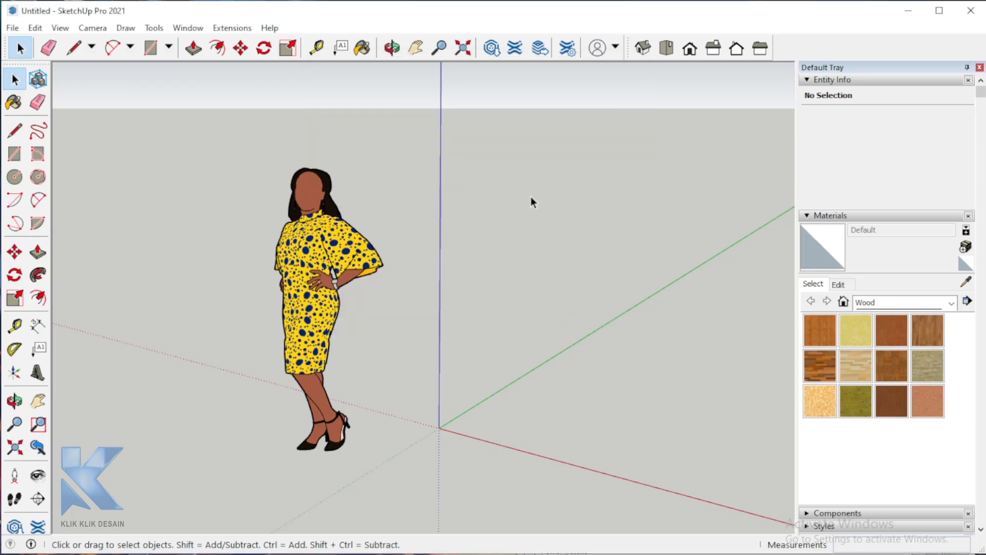
- Erase the standing woman figure component from the model
left_click(320, 276)
scroll(488, 289, "down", 1)
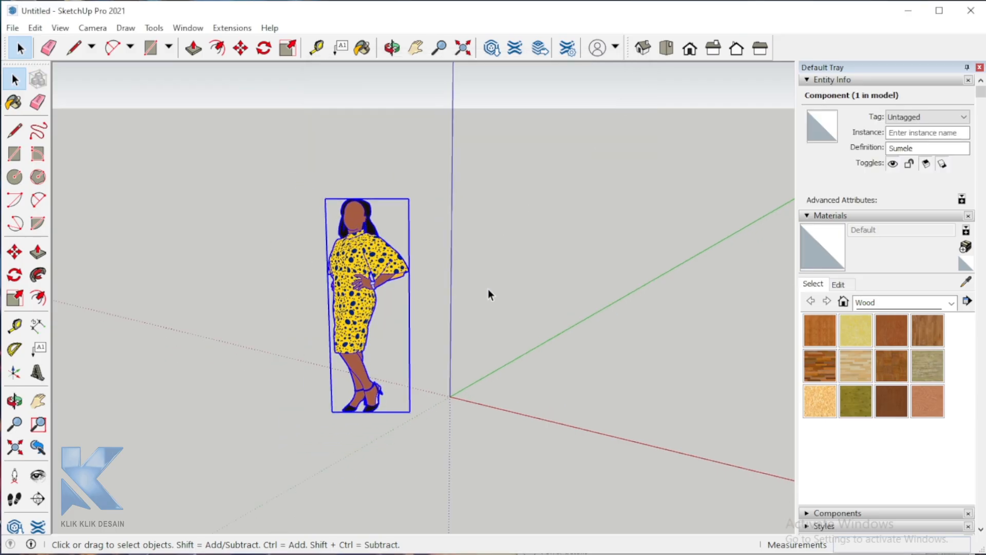
scroll(488, 290, "down", 4)
scroll(432, 316, "up", 6)
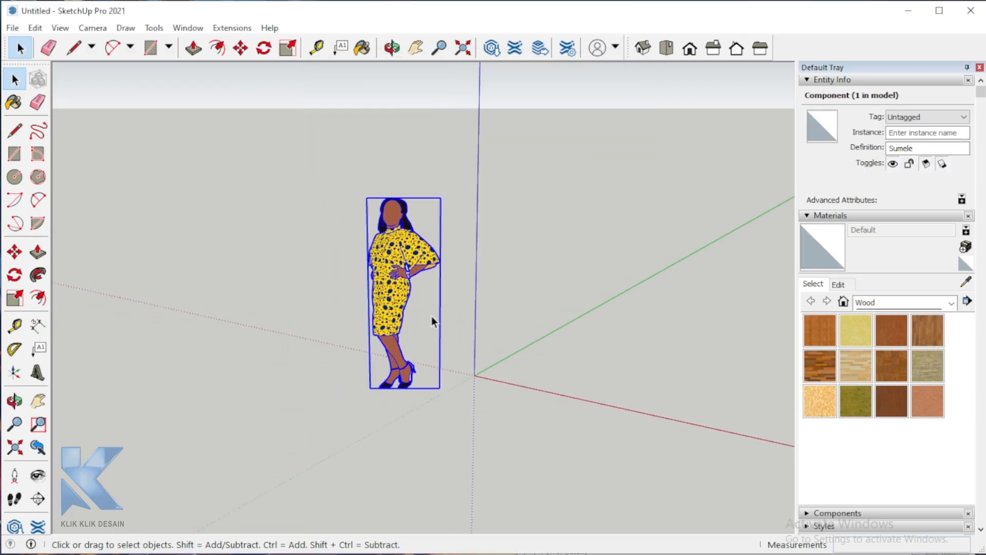
left_click(14, 401)
mouse_move(447, 293)
left_mouse_down()
mouse_move(399, 303)
mouse_move(584, 299)
mouse_move(535, 312)
mouse_move(575, 308)
mouse_move(319, 324)
mouse_move(323, 341)
mouse_move(319, 297)
left_mouse_up()
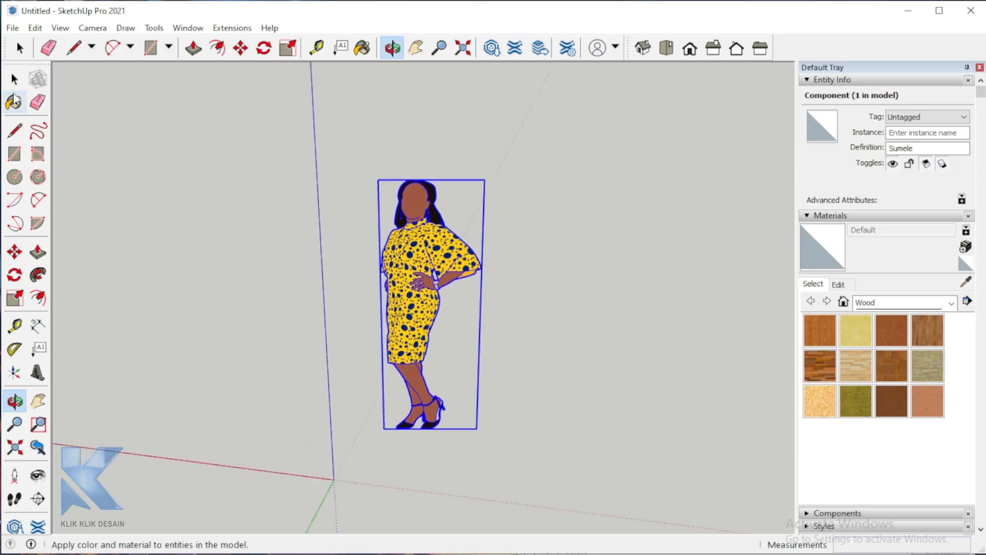
key("space")
right_click(421, 283)
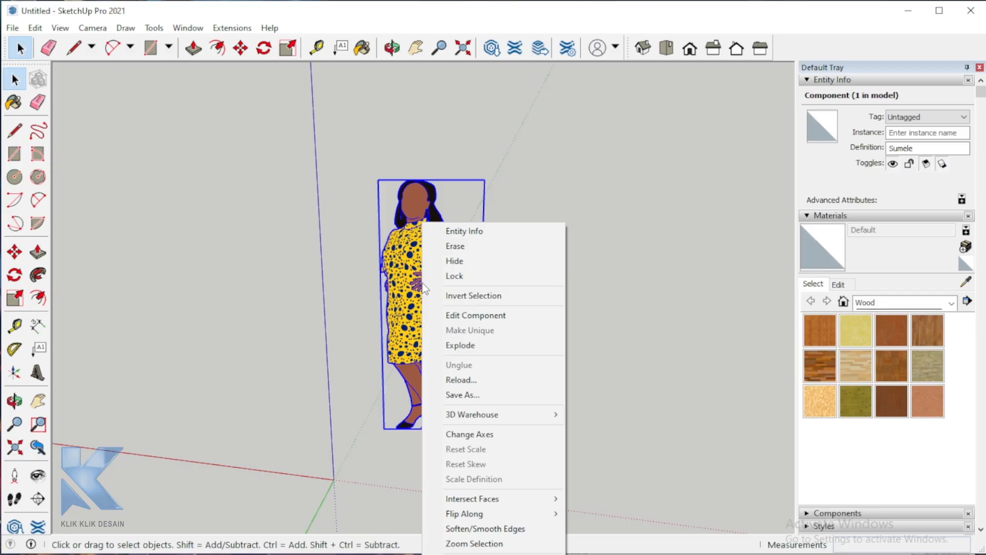
left_click(481, 247)
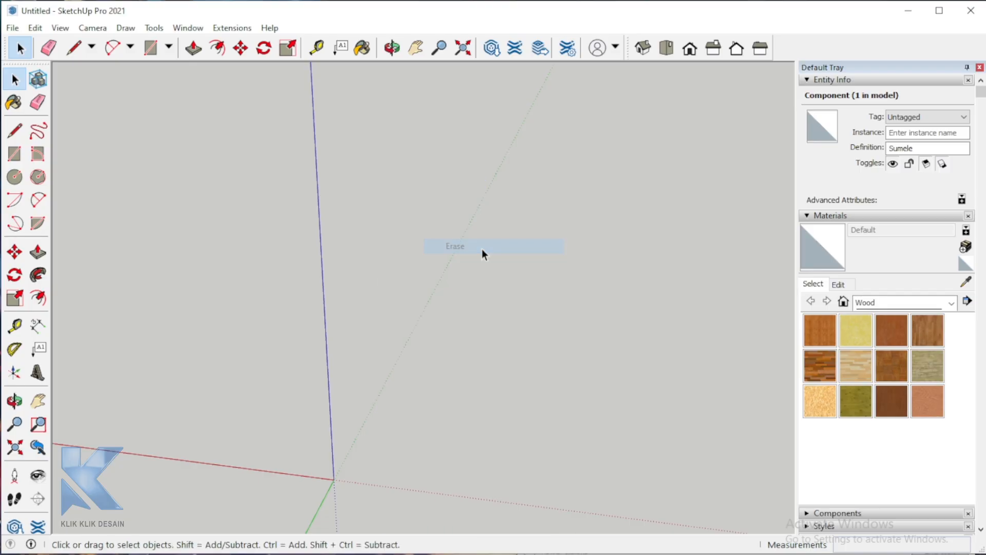
- Draw a closed 120 by 50 cm rectangle with lines on the ground plane, starting at the origin along the red axis
scroll(452, 252, "down", 3)
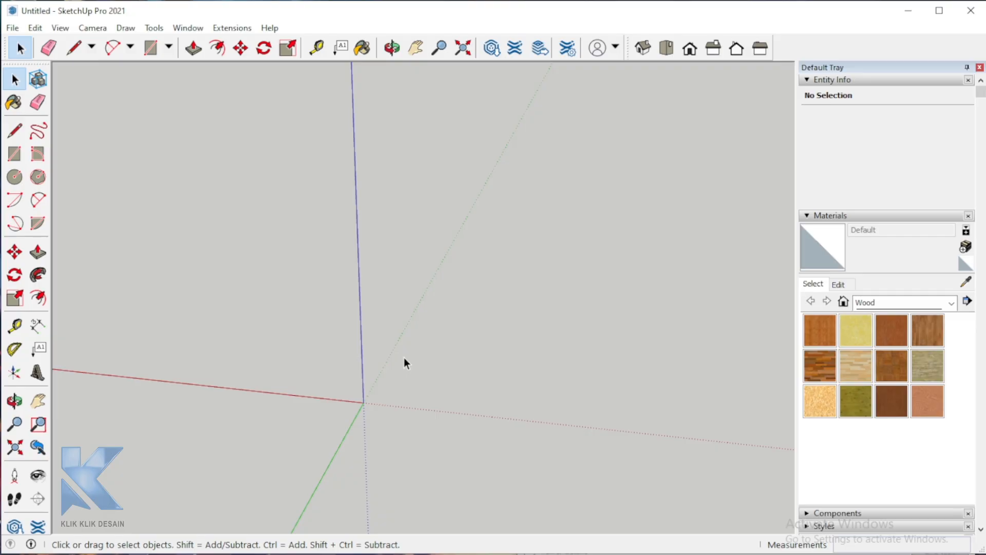
left_click(14, 131)
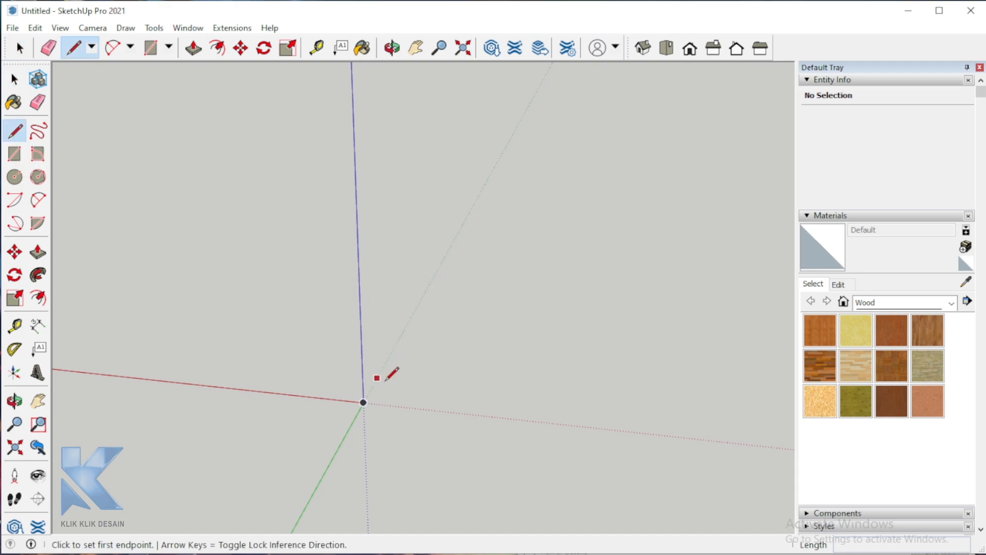
left_click(363, 401)
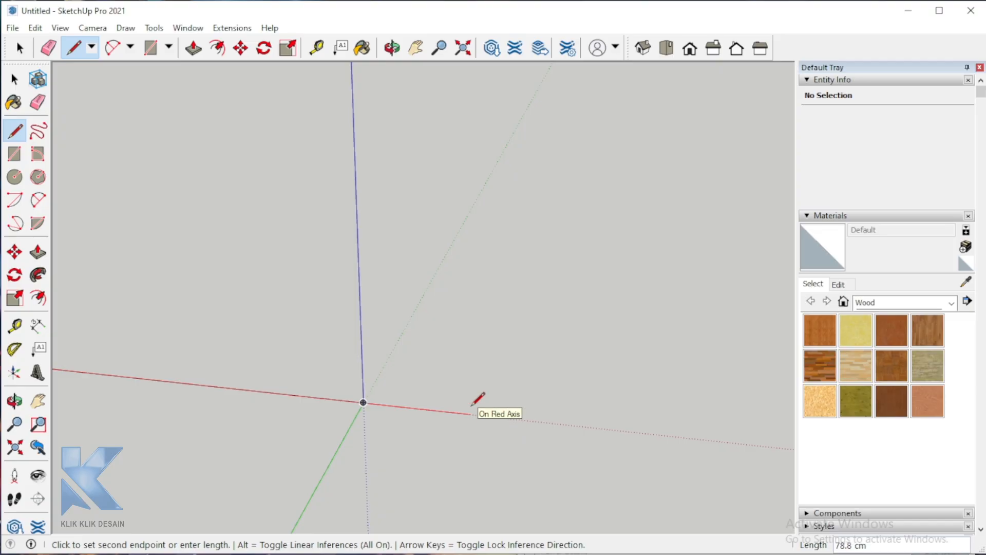
type("120")
key("Return")
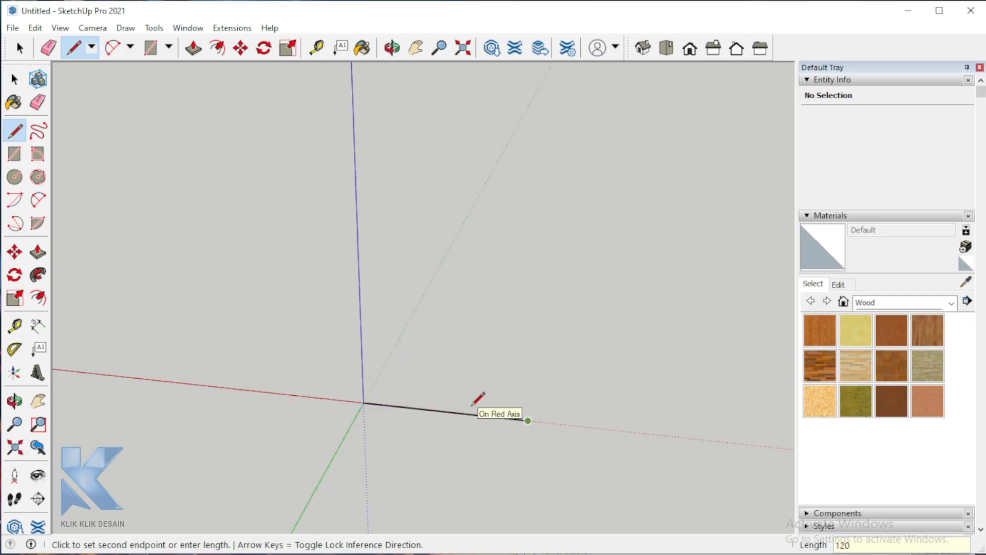
scroll(462, 465, "up", 1)
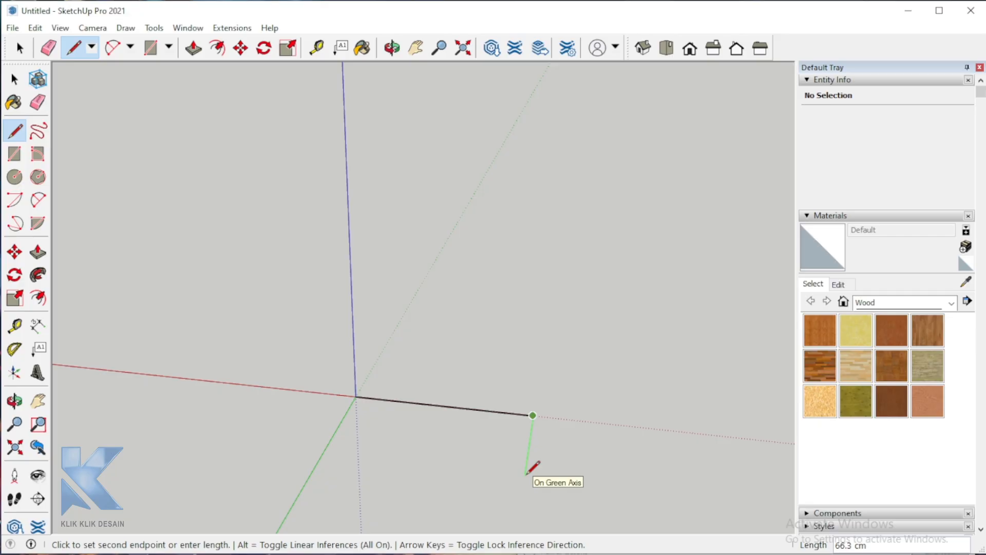
type("50")
key("Return")
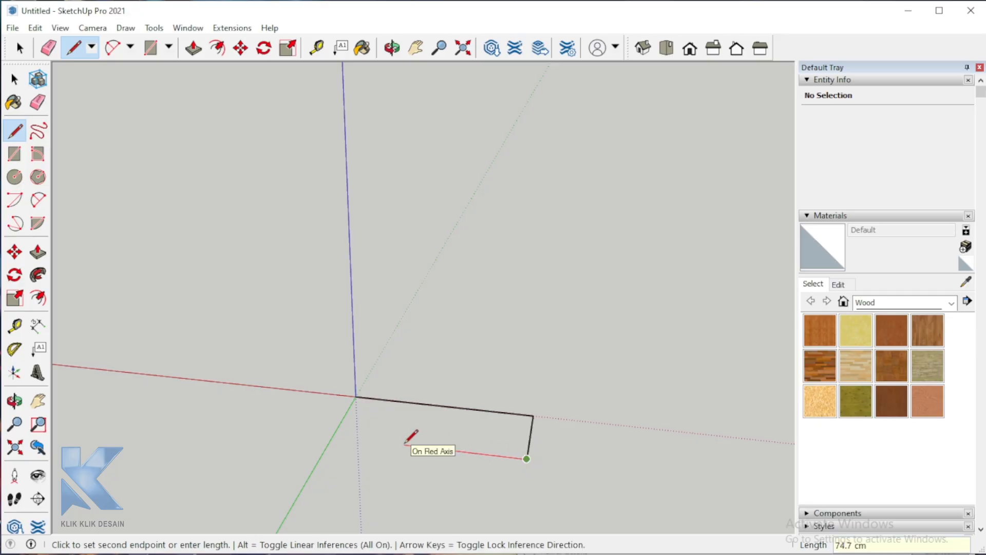
type("120")
key("Return")
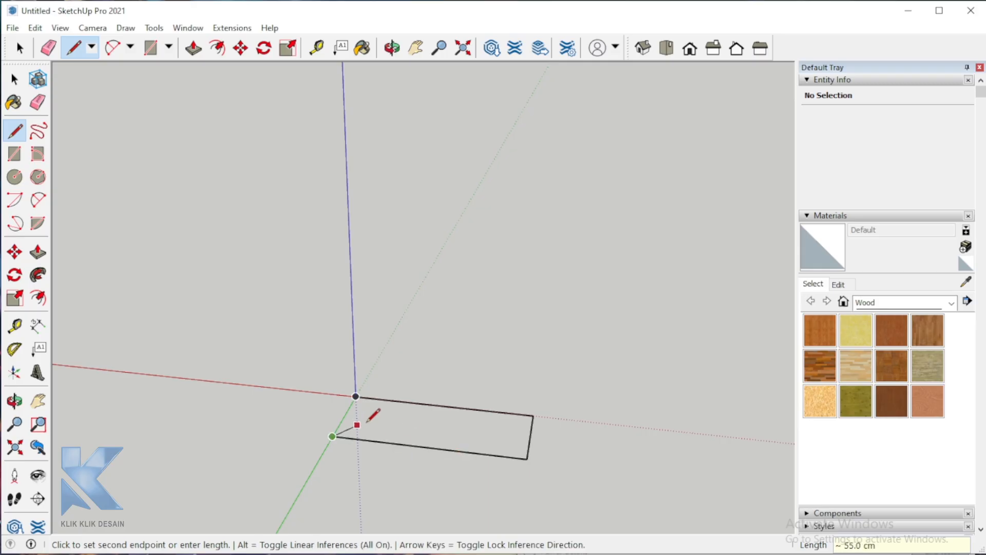
left_click(355, 396)
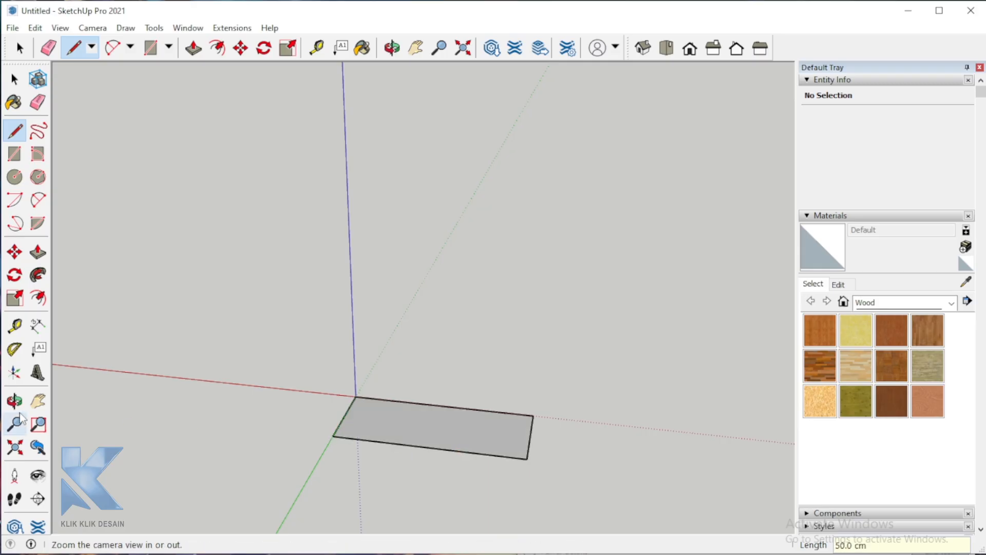
- Measure the length of the rectangle's short edge away from the origin, from corner to corner
left_click(14, 401)
left_click_drag(465, 458, 350, 379)
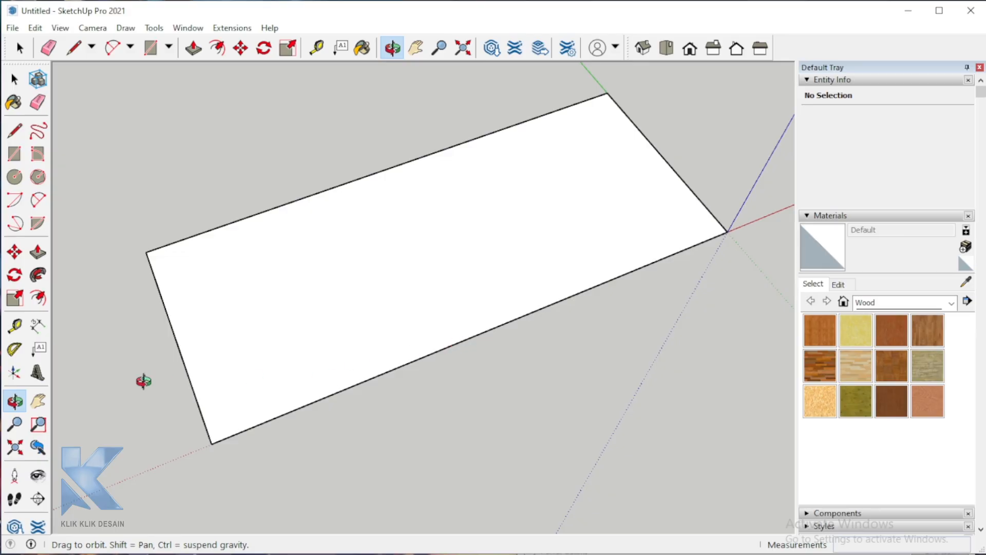
left_click(18, 331)
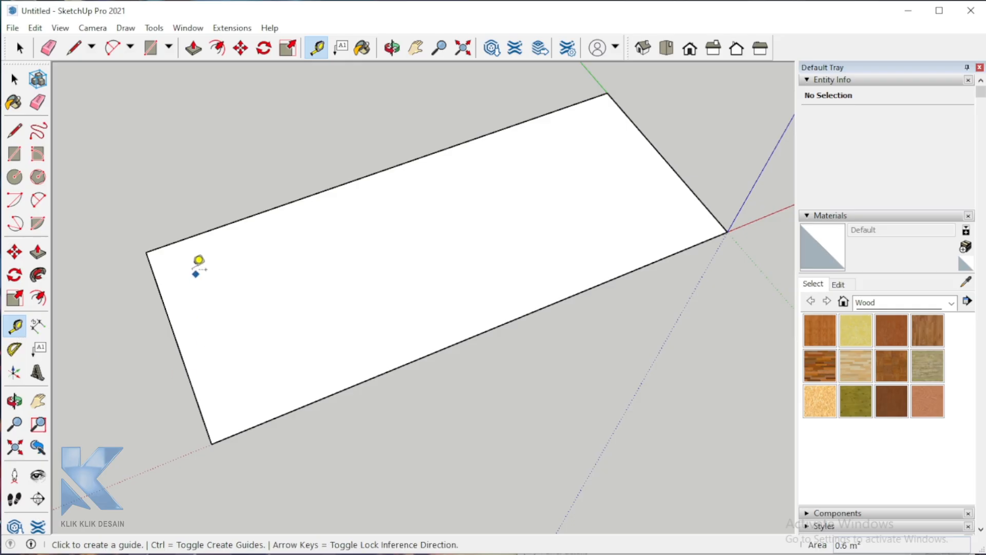
left_click(146, 251)
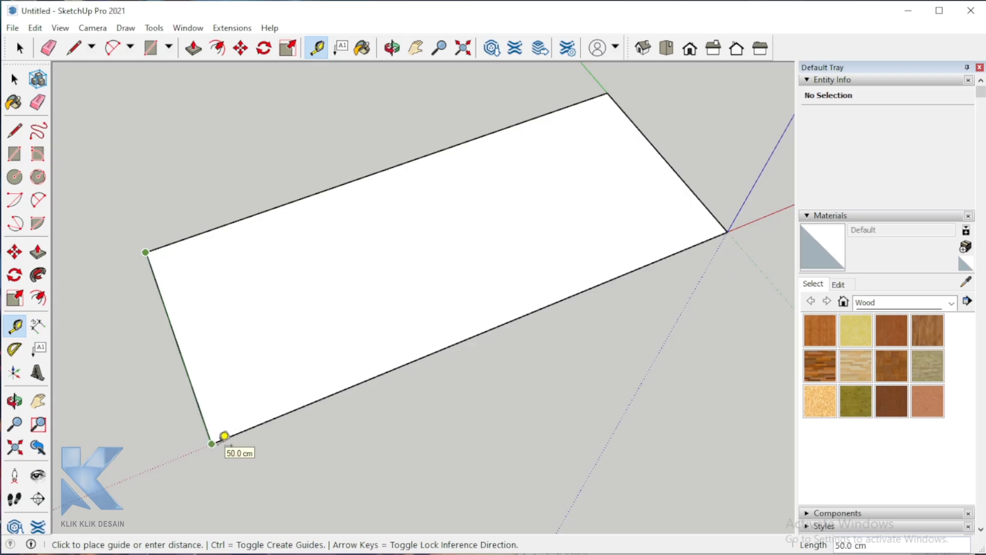
- Push/Pull the rectangular face upward by 2.5 cm to form a flat board
left_click(14, 401)
left_click_drag(308, 354, 546, 255)
scroll(550, 403, "down", 2)
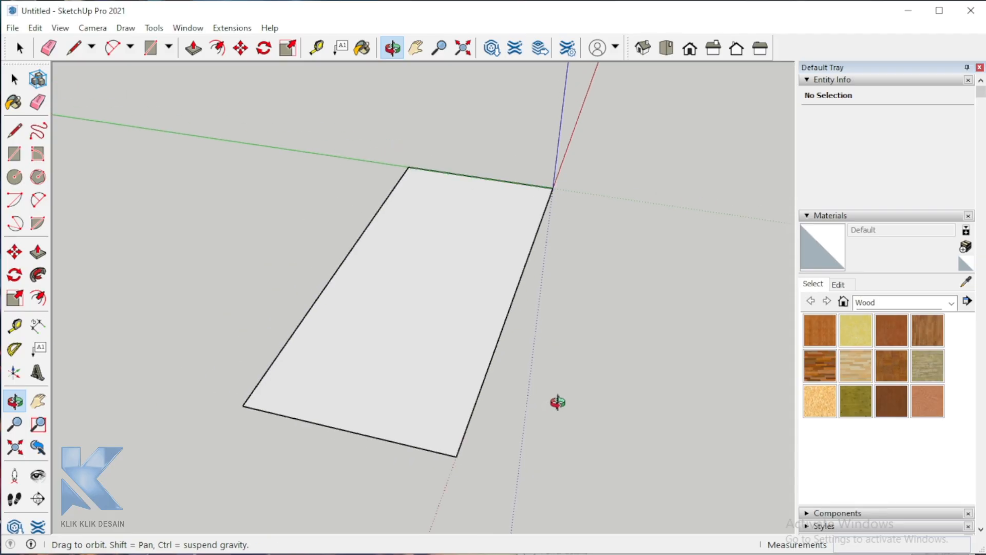
scroll(368, 404, "up", 2)
left_click_drag(368, 403, 541, 374)
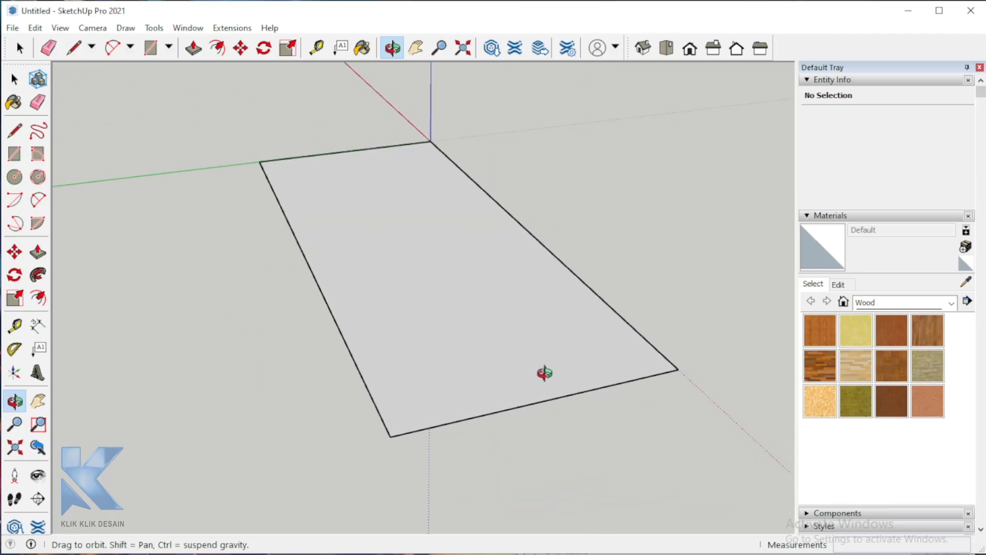
left_click_drag(489, 337, 536, 371)
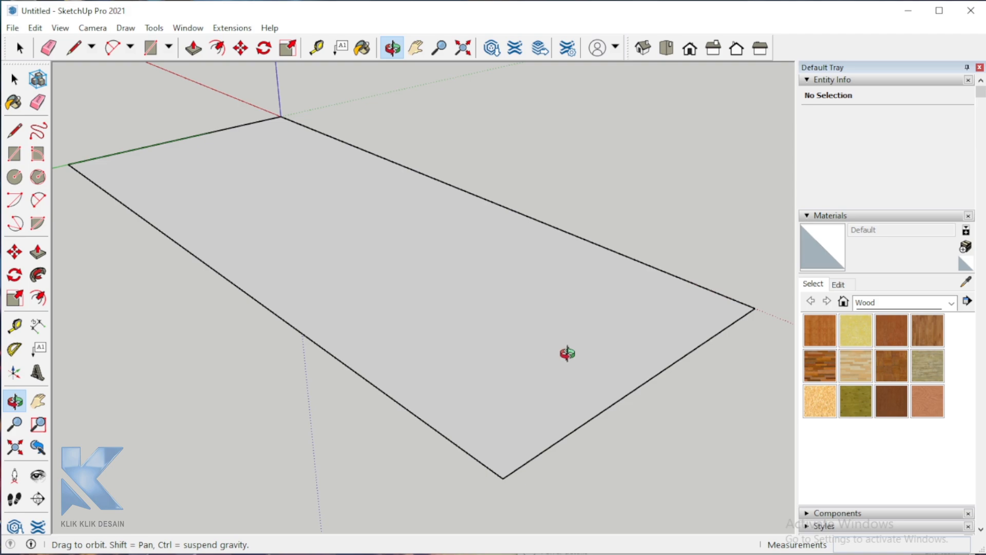
left_click(38, 252)
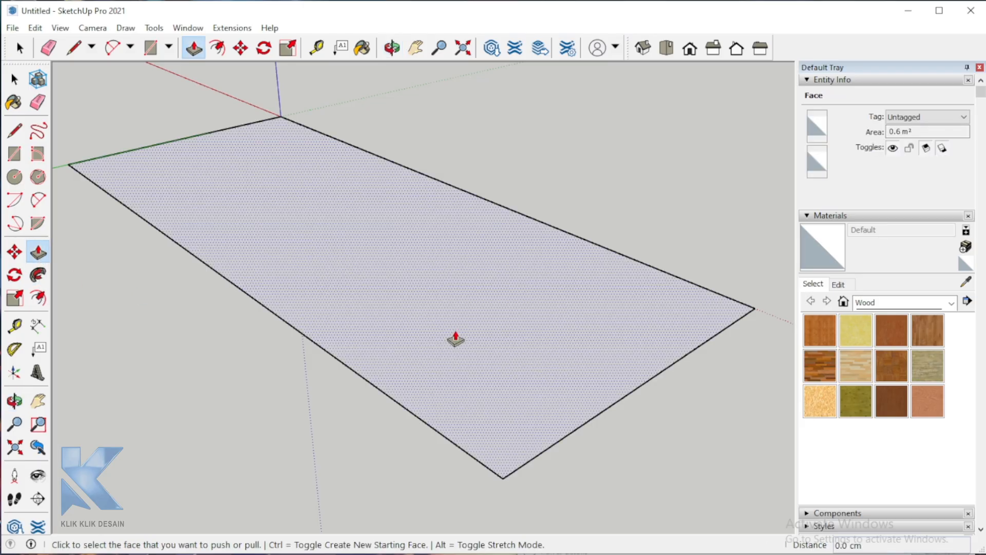
left_click(473, 386)
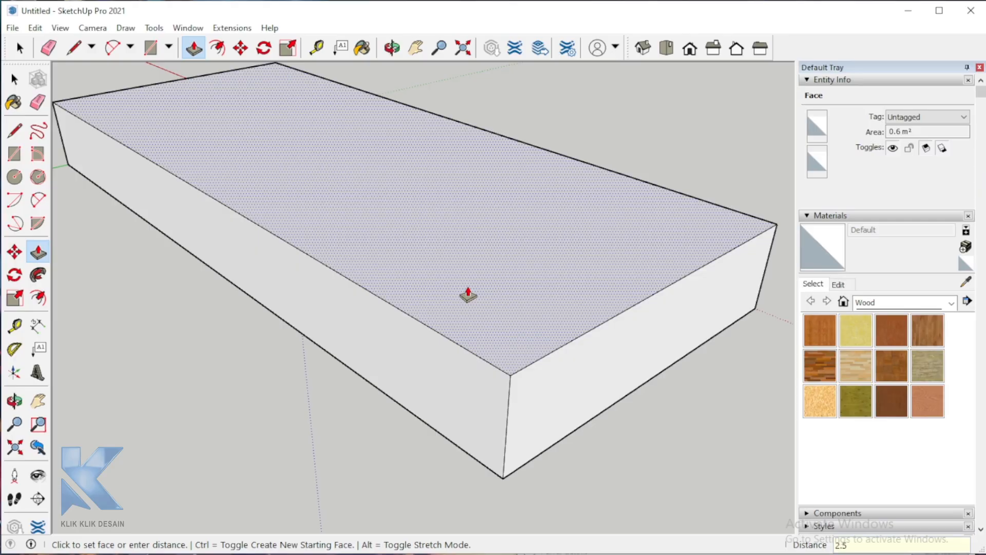
key("Return")
- Measure the board's thickness from the lower to the upper edge near its front corner
scroll(524, 497, "up", 4)
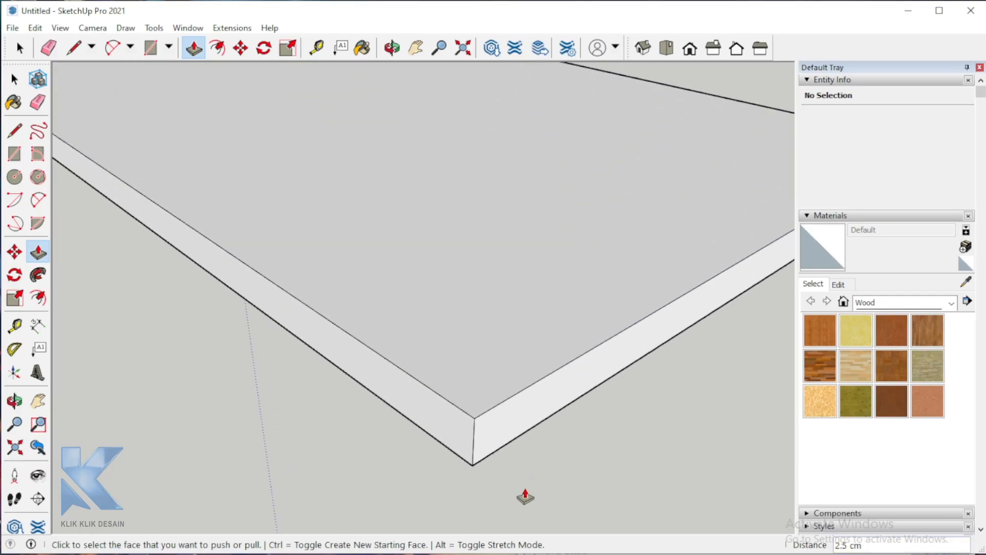
left_click(14, 325)
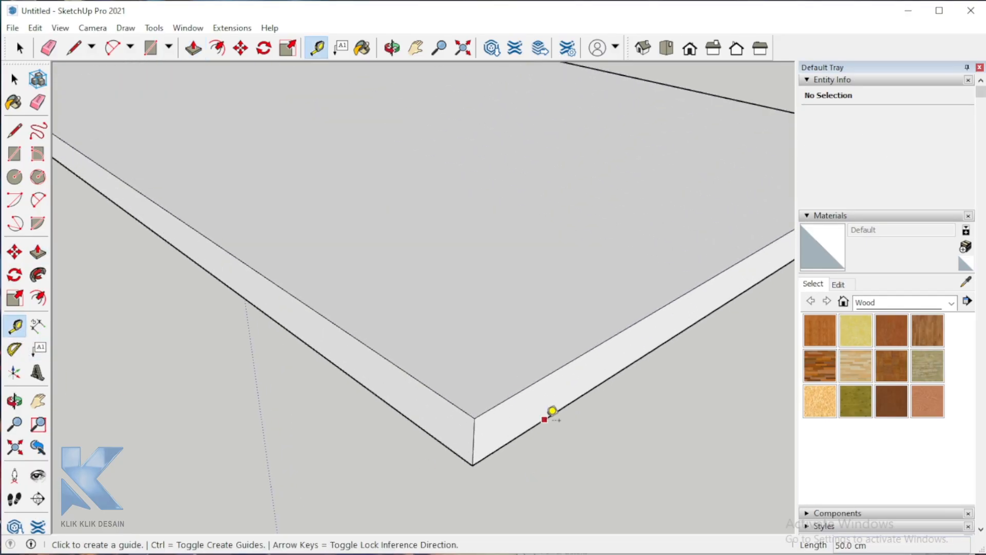
left_click(544, 419)
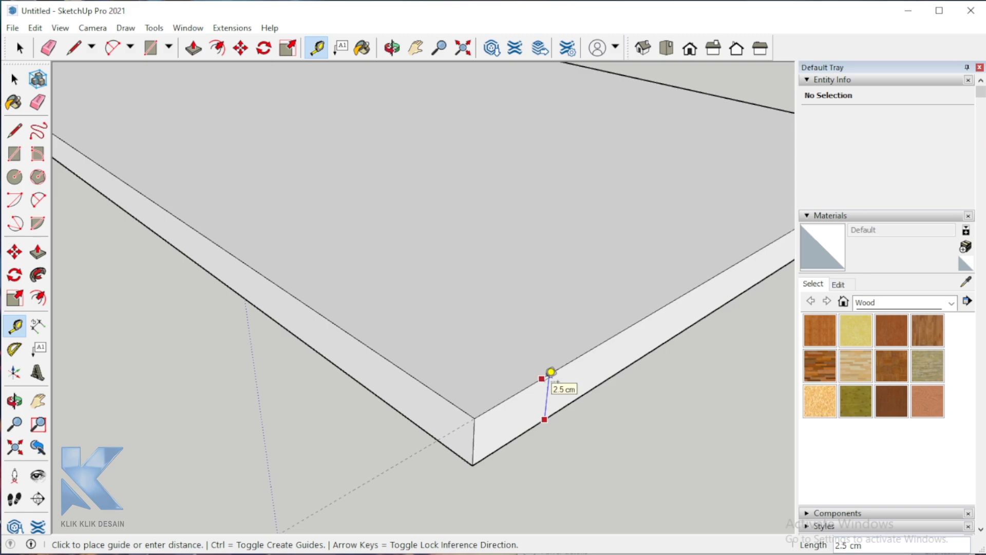
- Examine the board's top face at the outer corner of the short edge away from the origin
scroll(545, 393, "down", 6)
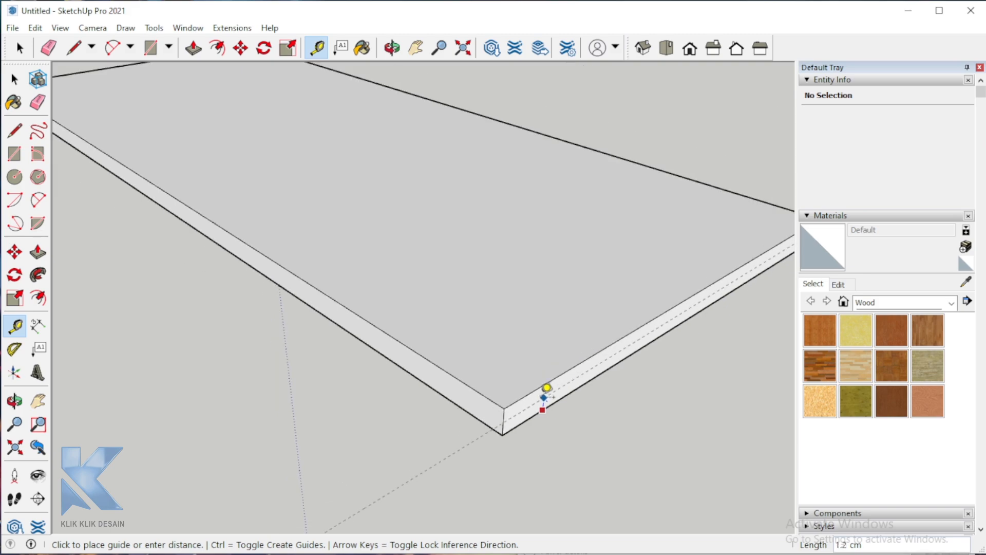
left_click(14, 401)
left_click_drag(146, 357, 424, 465)
scroll(467, 345, "up", 1)
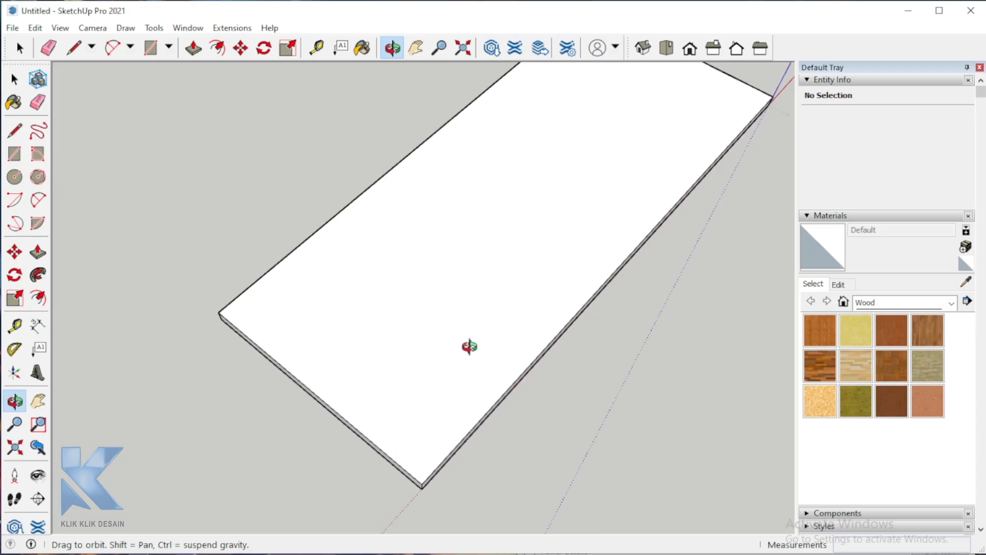
scroll(424, 500, "up", 3)
left_click_drag(424, 499, 444, 427)
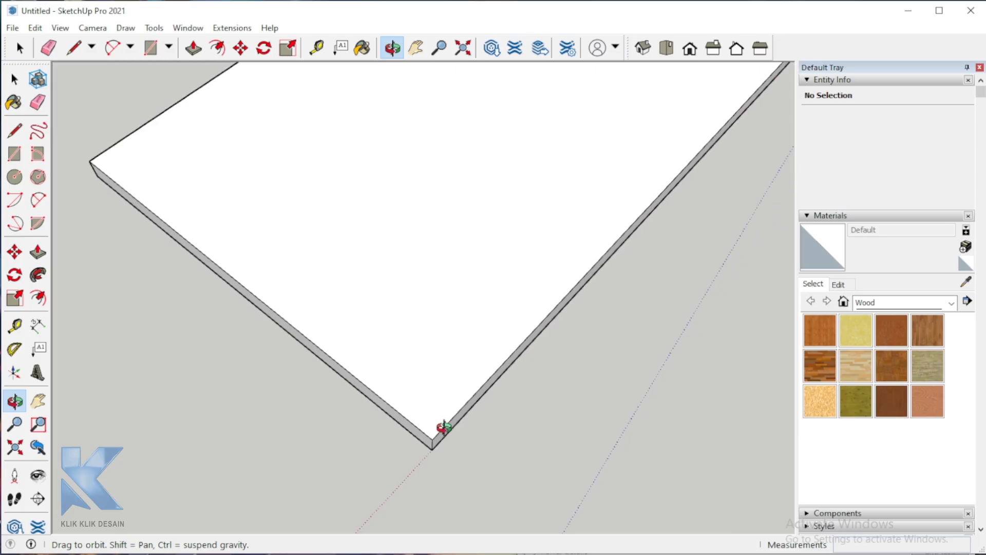
scroll(434, 448, "up", 2)
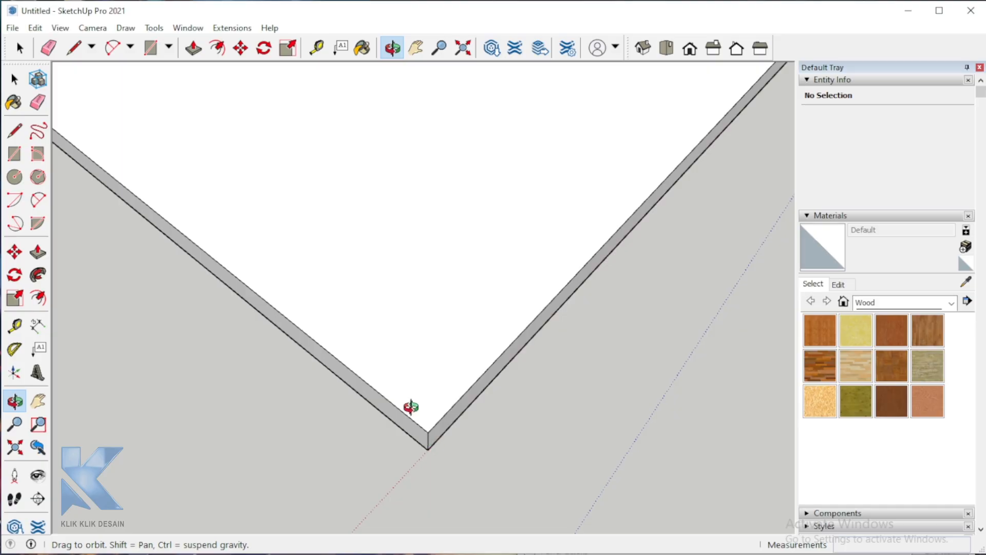
left_click(13, 328)
left_click(247, 302)
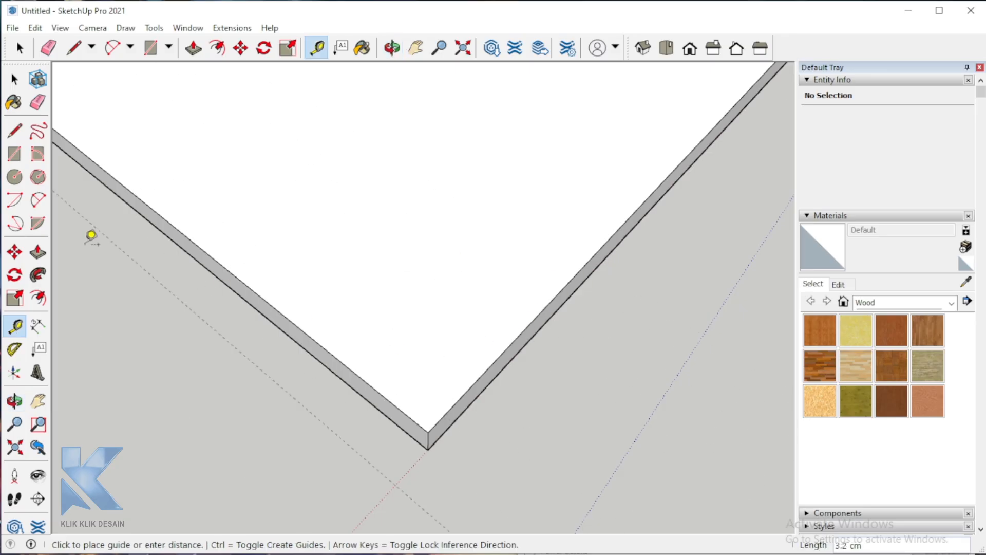
left_click(16, 203)
- Place guides 1.5 cm inside the top face's short edge away from the origin and its long edge along the red axis
left_click(15, 327)
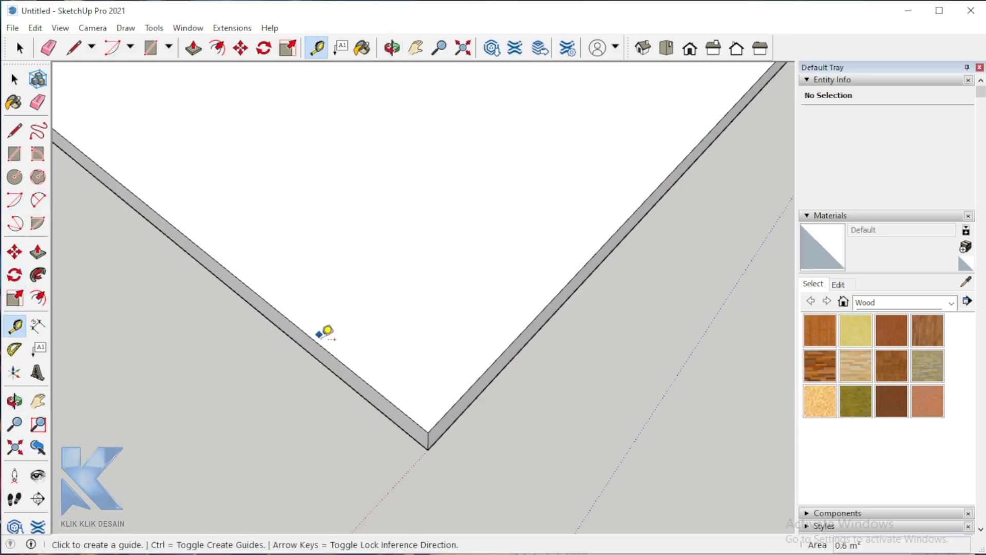
left_click(319, 345)
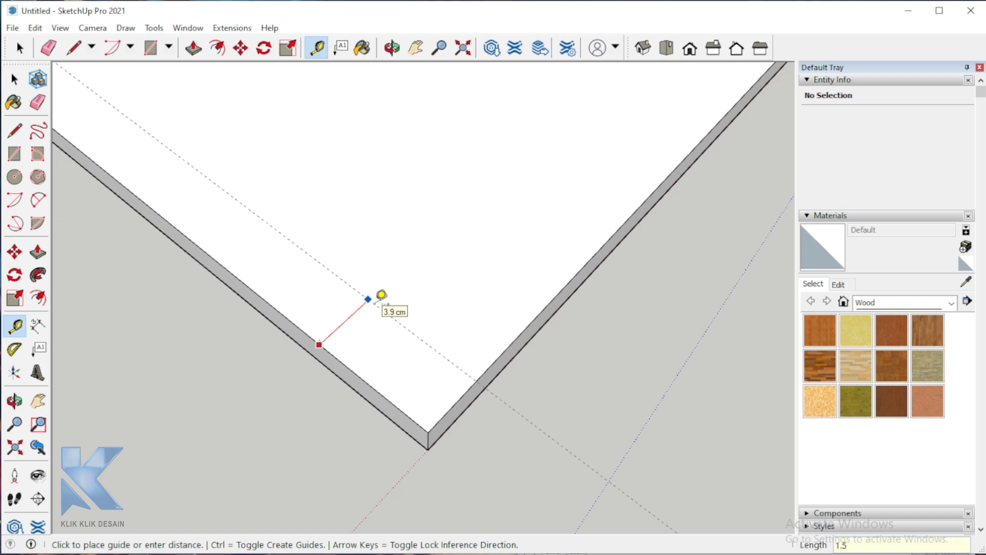
type("1.5")
key("Return")
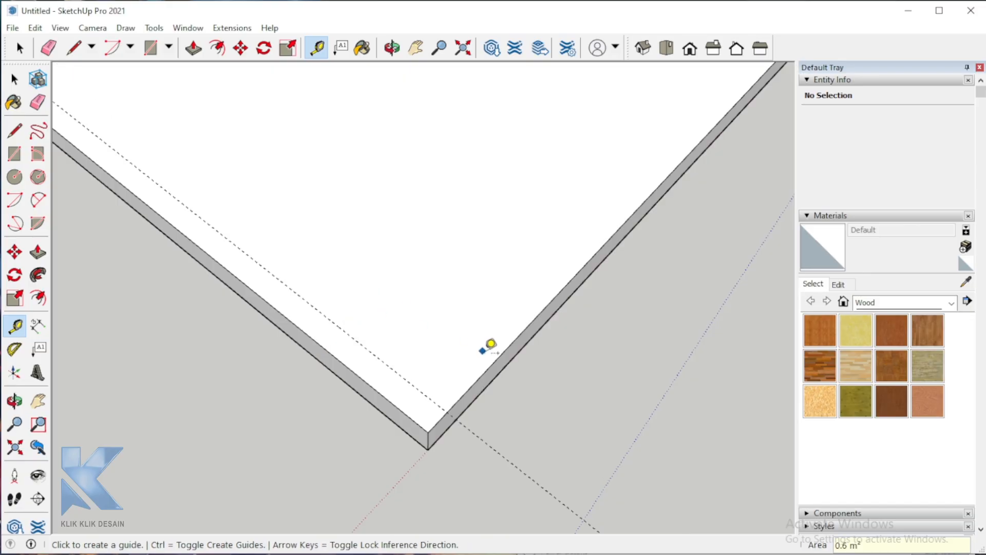
left_click(493, 363)
type("1")
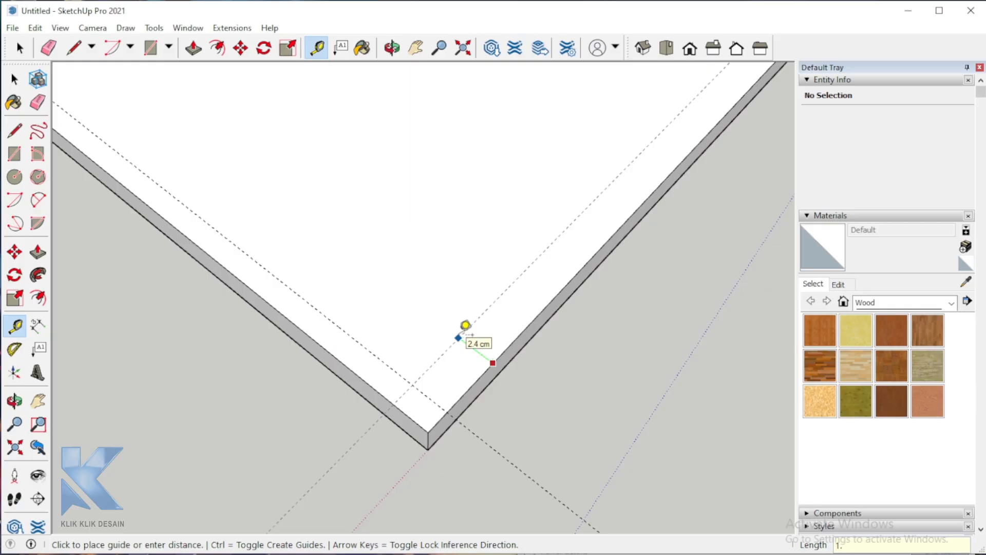
type(".5")
key("Return")
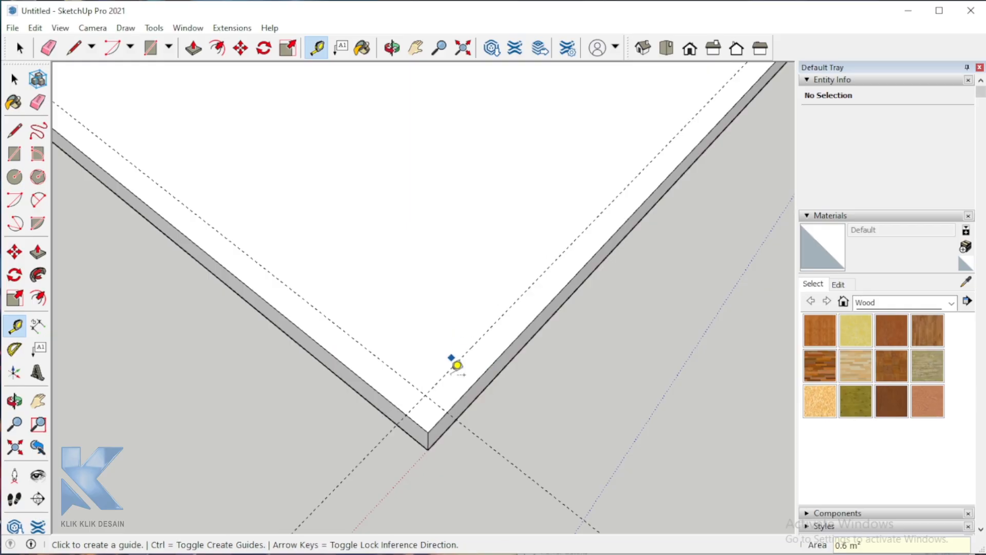
- Place guides 1.5 cm inside the top face's other long edge and the short edge at the origin
scroll(462, 441, "down", 2)
scroll(461, 440, "down", 1)
left_click(312, 191)
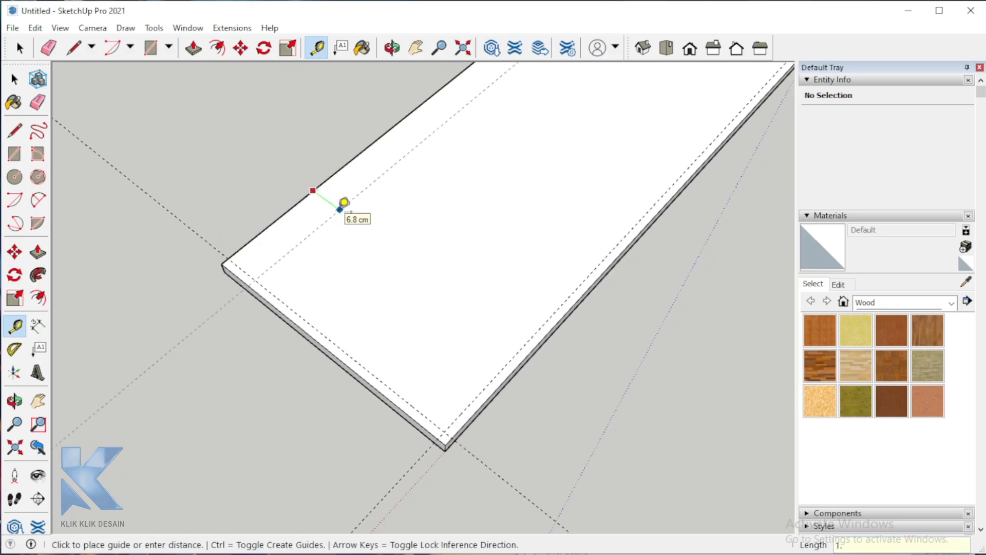
left_click(344, 202)
scroll(359, 359, "down", 4)
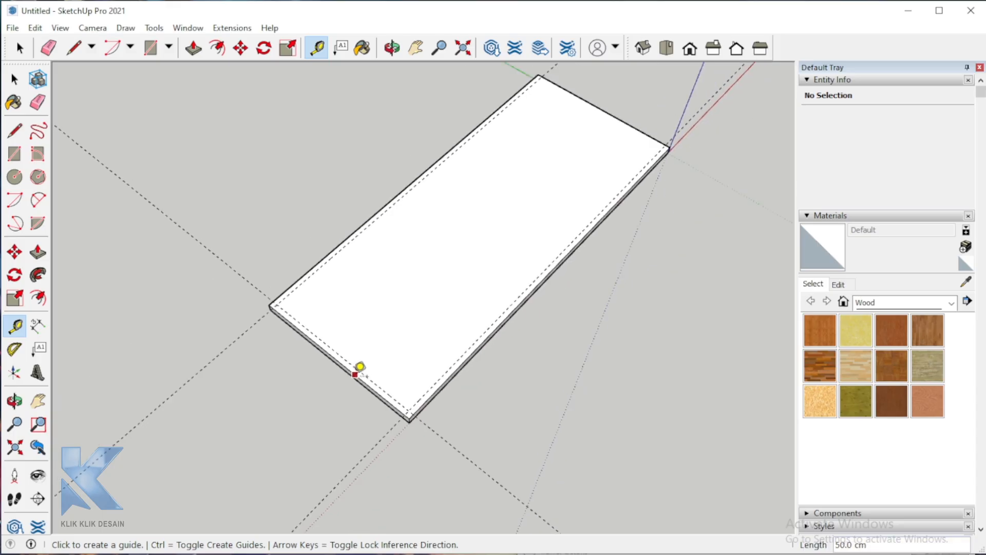
left_click(550, 137)
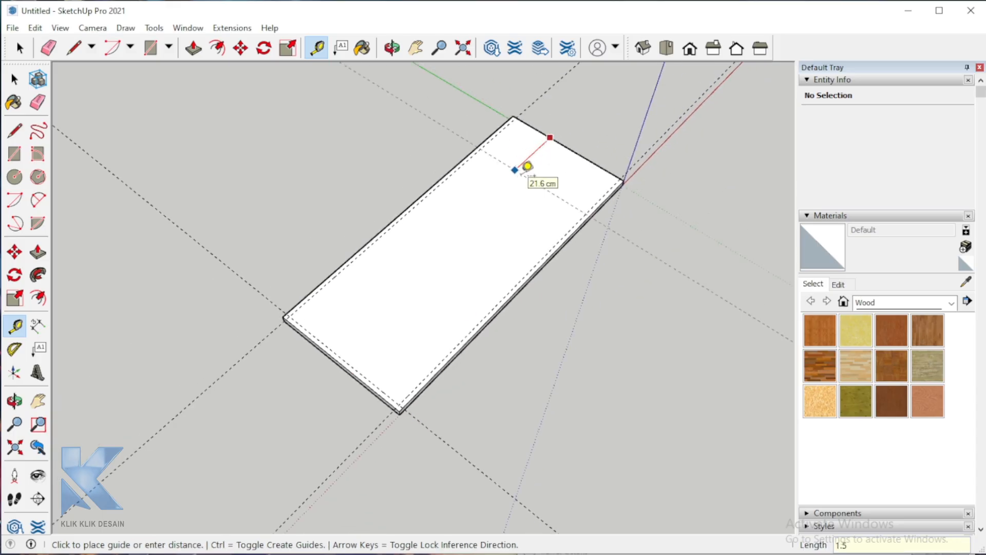
left_click(527, 166)
- Inspect the guide crossings at the corners of the board's top face, ending at the origin corner
scroll(414, 429, "up", 5)
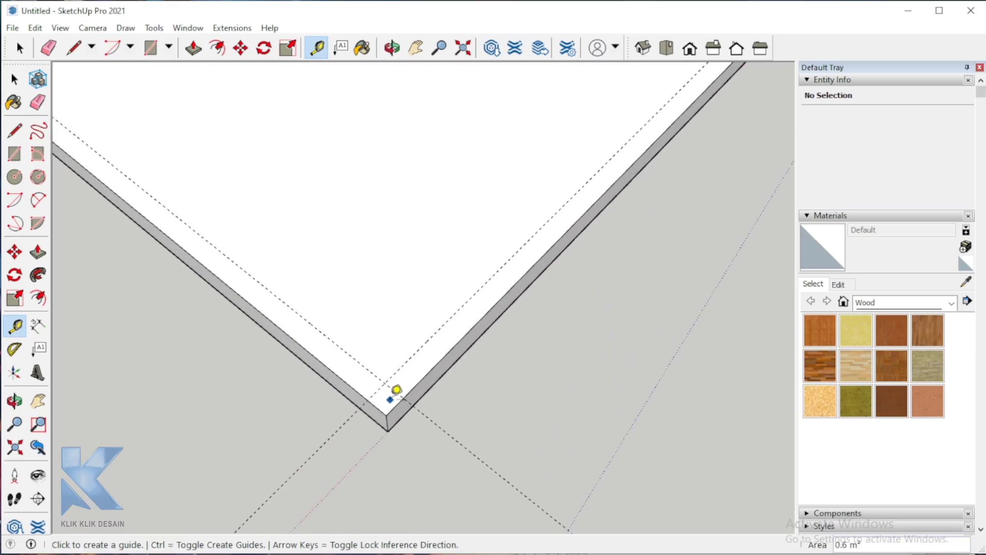
scroll(415, 435, "down", 4)
scroll(143, 211, "up", 4)
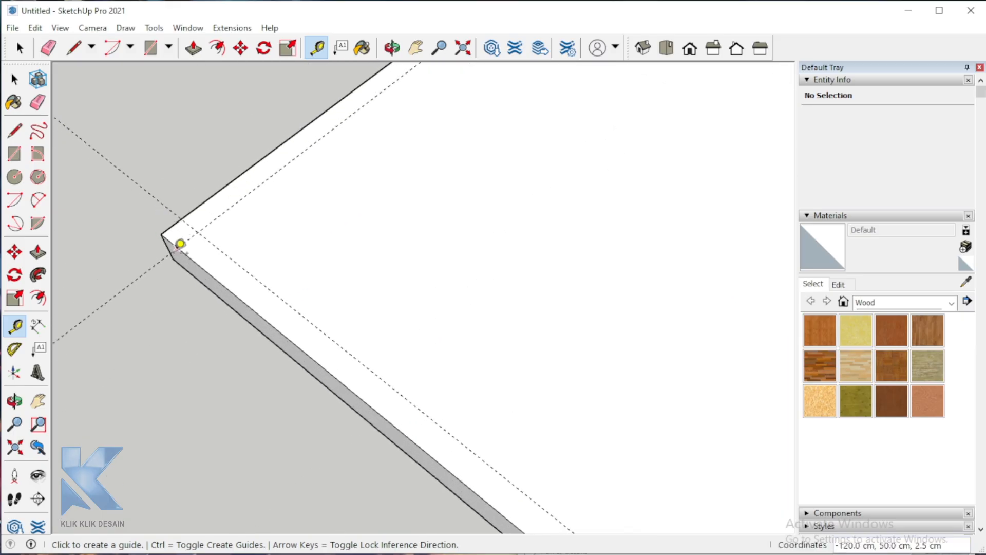
scroll(264, 325, "down", 4)
scroll(590, 121, "up", 4)
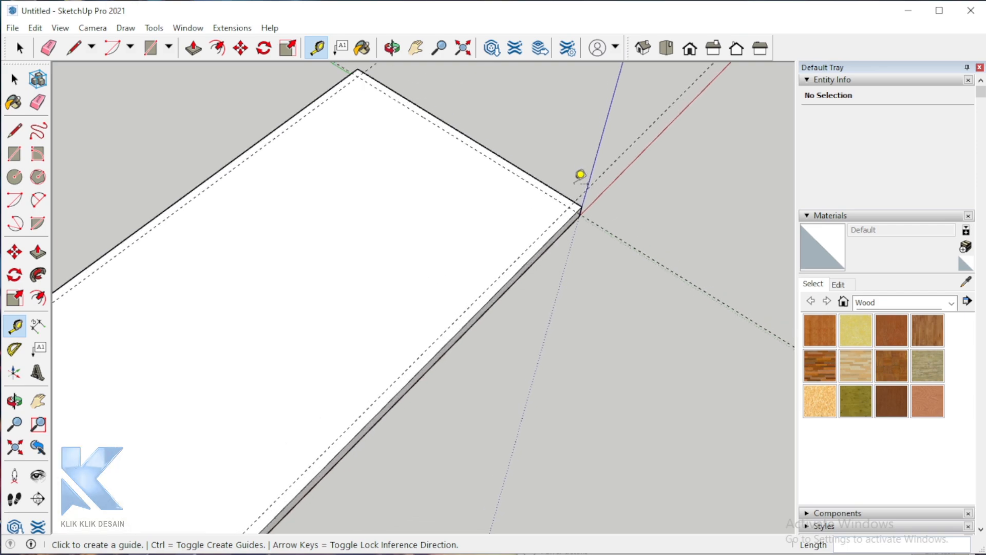
scroll(580, 175, "up", 3)
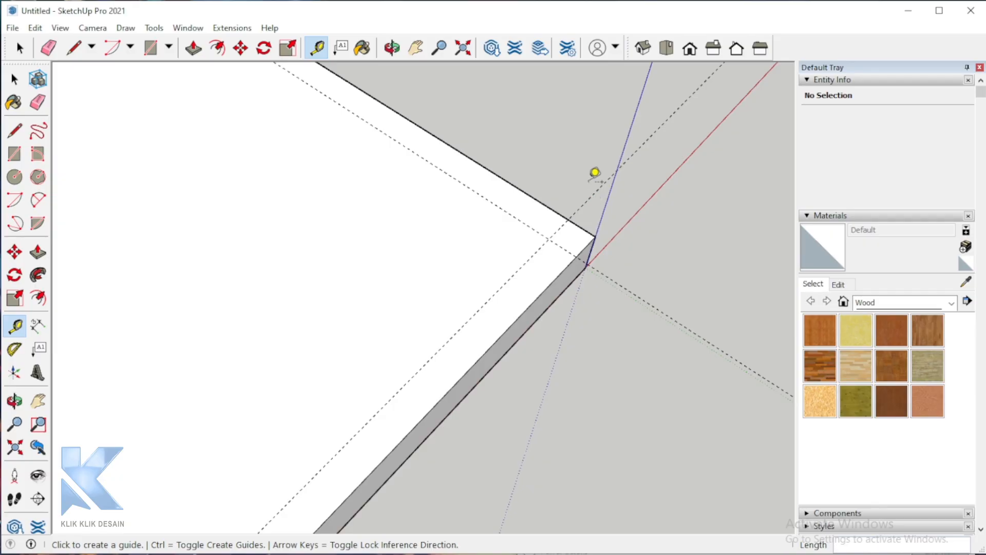
scroll(430, 312, "down", 1)
scroll(551, 241, "up", 2)
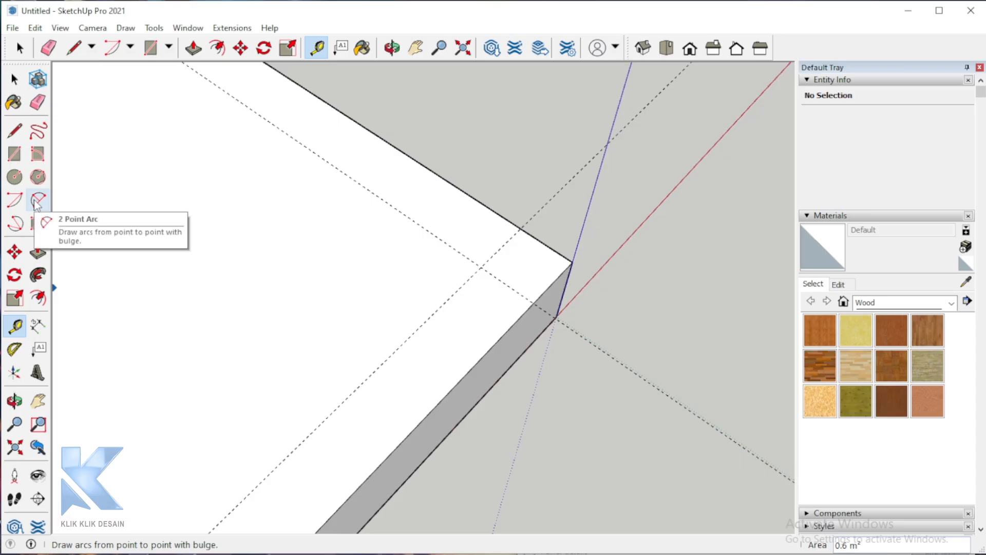
- Round the origin corner with a tangent 2 Point Arc between the guide intersections and Push/Pull the cut-off piece down 2.5 cm
left_click(36, 202)
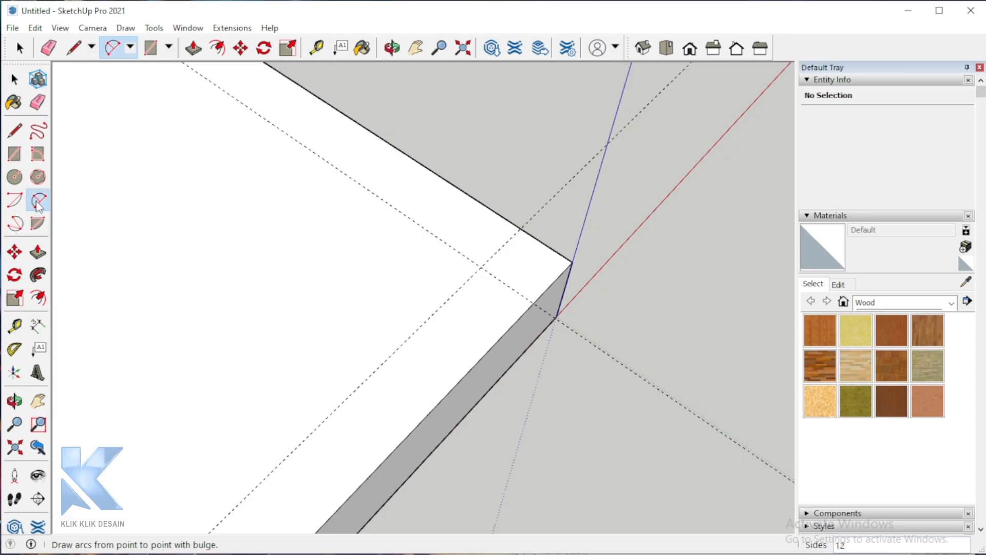
left_click(520, 228)
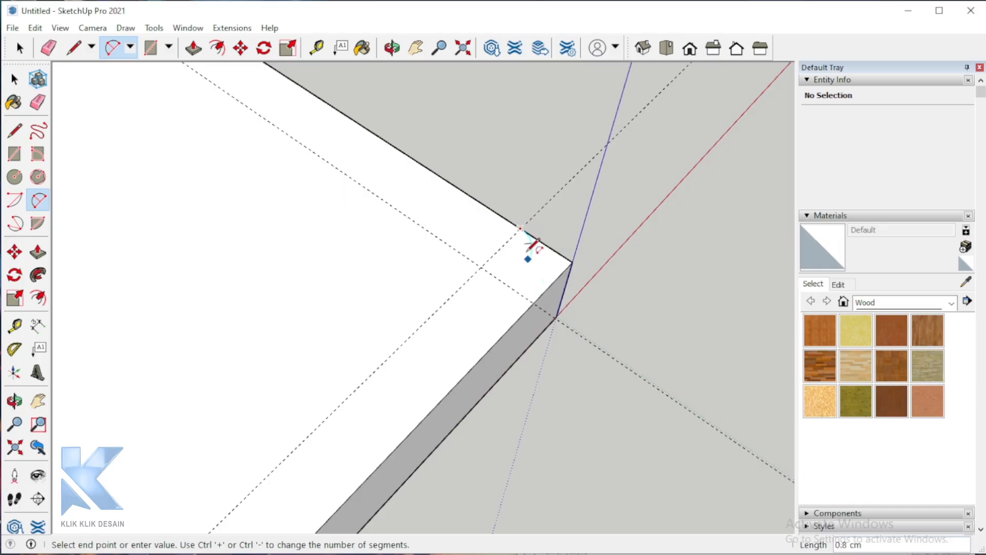
scroll(534, 273, "up", 2)
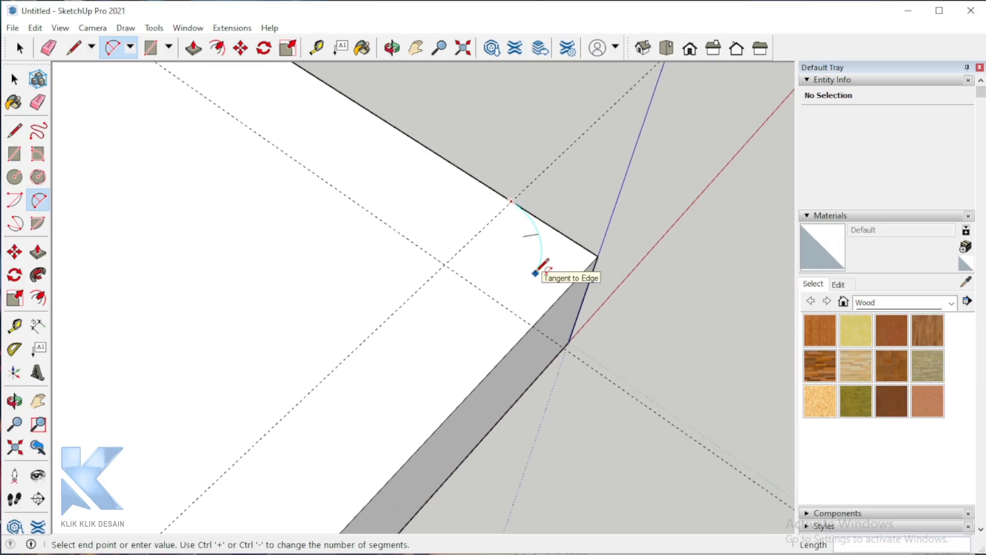
left_click(542, 316)
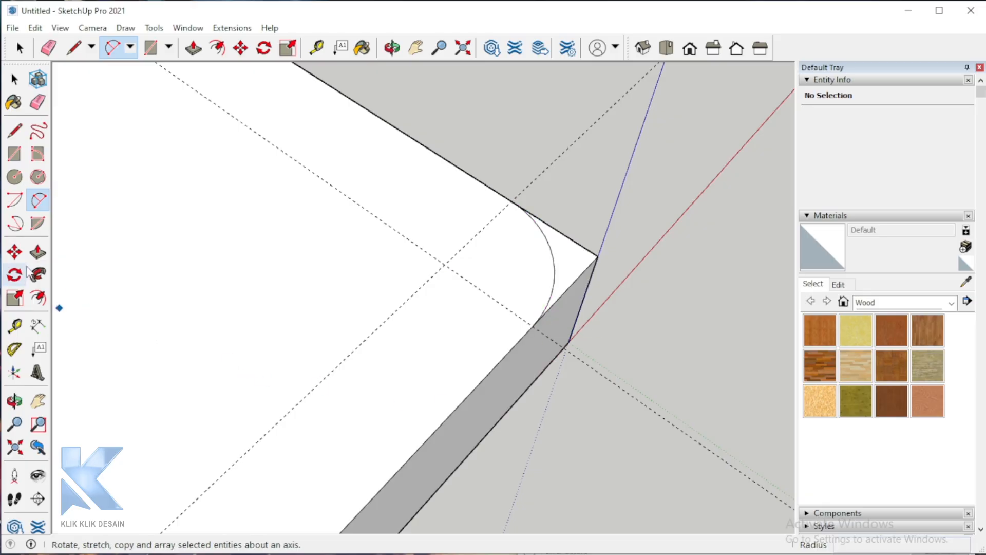
left_click(38, 252)
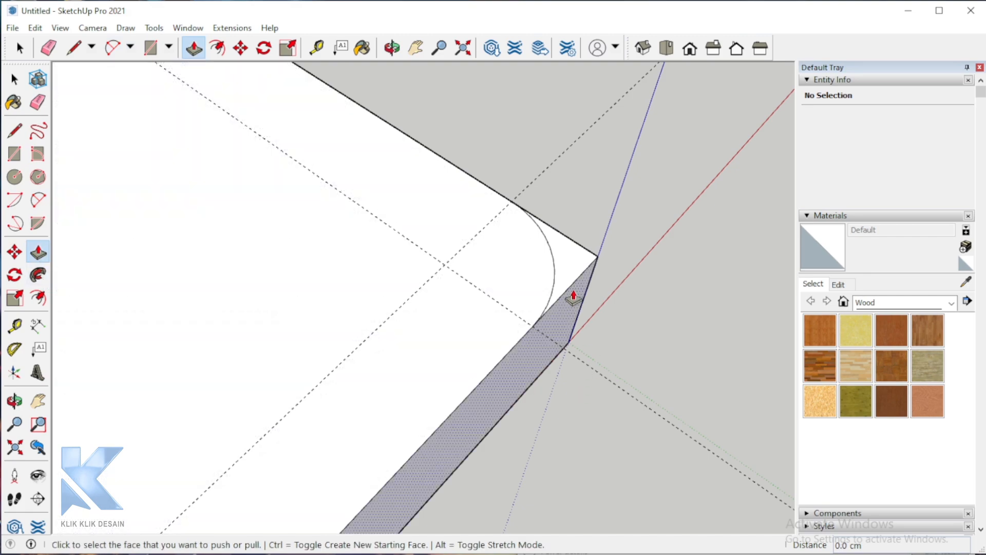
left_click(576, 275)
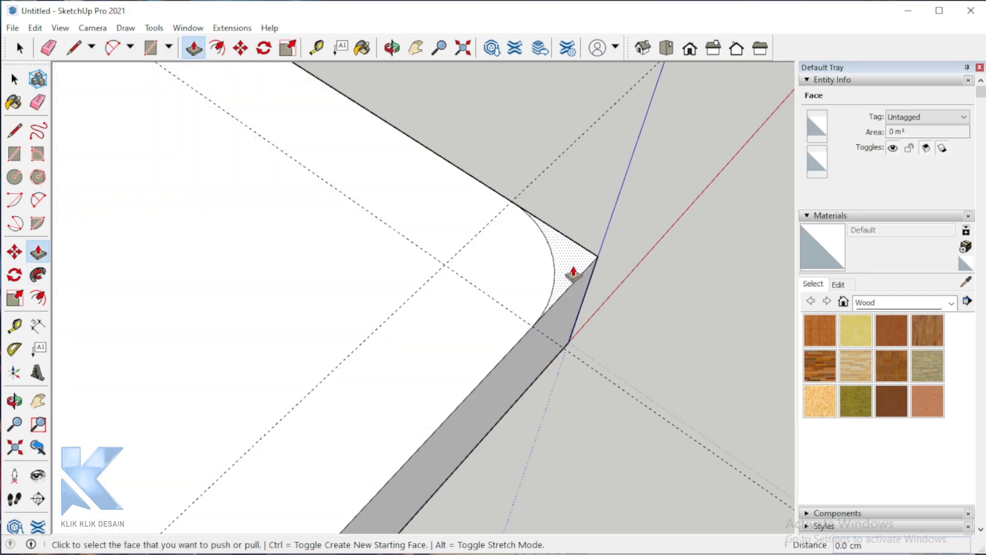
left_click(562, 379)
- Round the corner at the other end of the green-axis short edge with a tangent arc and Push/Pull the waste piece through the thickness
scroll(513, 345, "down", 5)
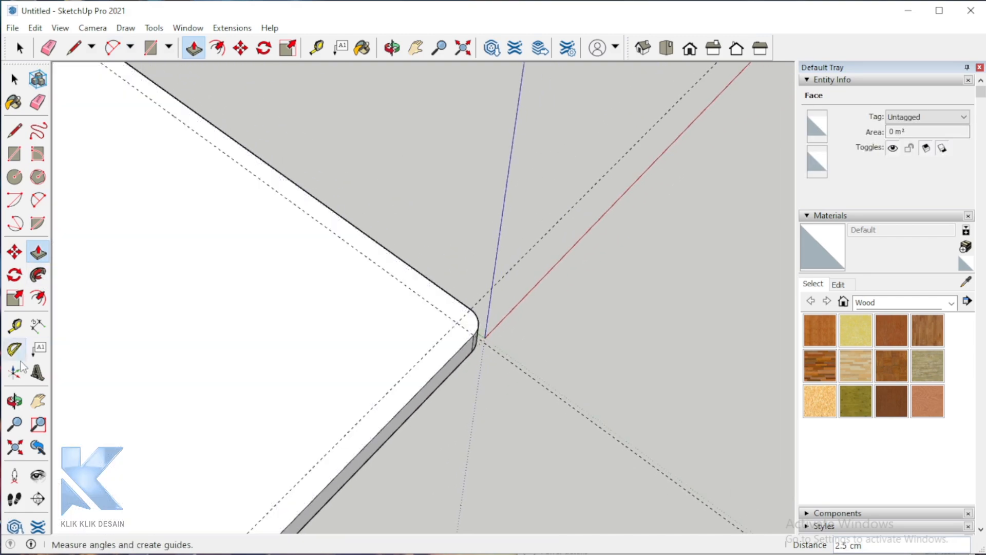
left_click(14, 401)
left_click_drag(425, 398, 480, 231)
key("a")
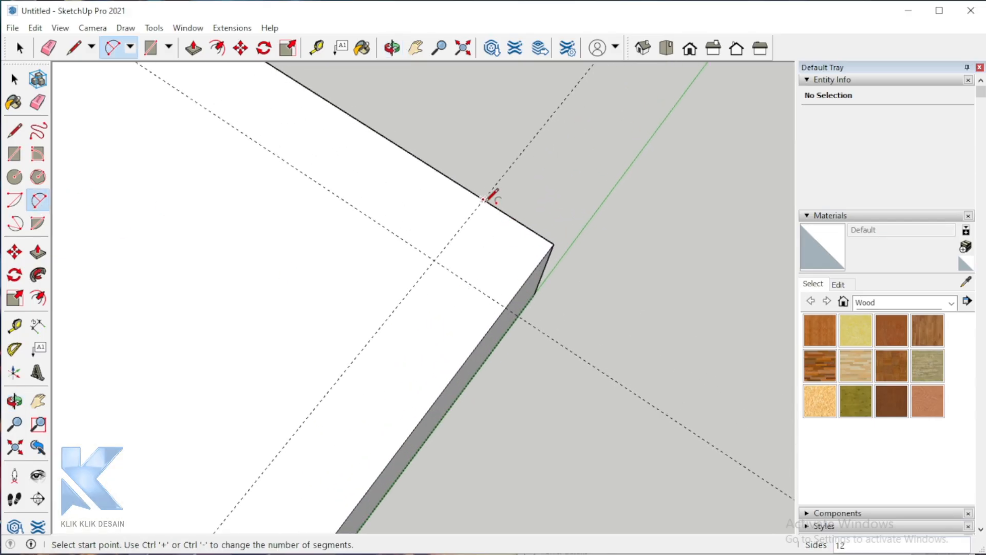
left_click(483, 199)
left_click(504, 307)
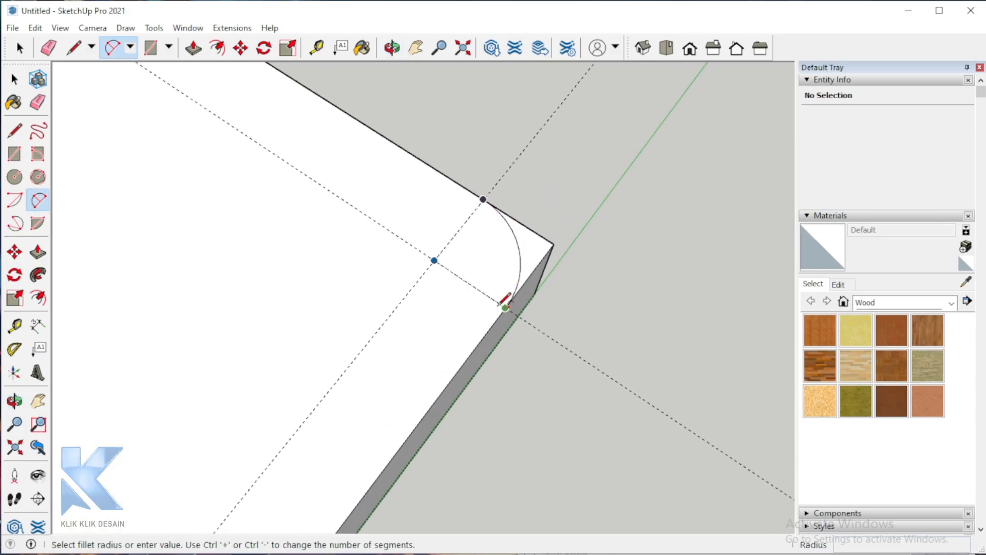
key("p")
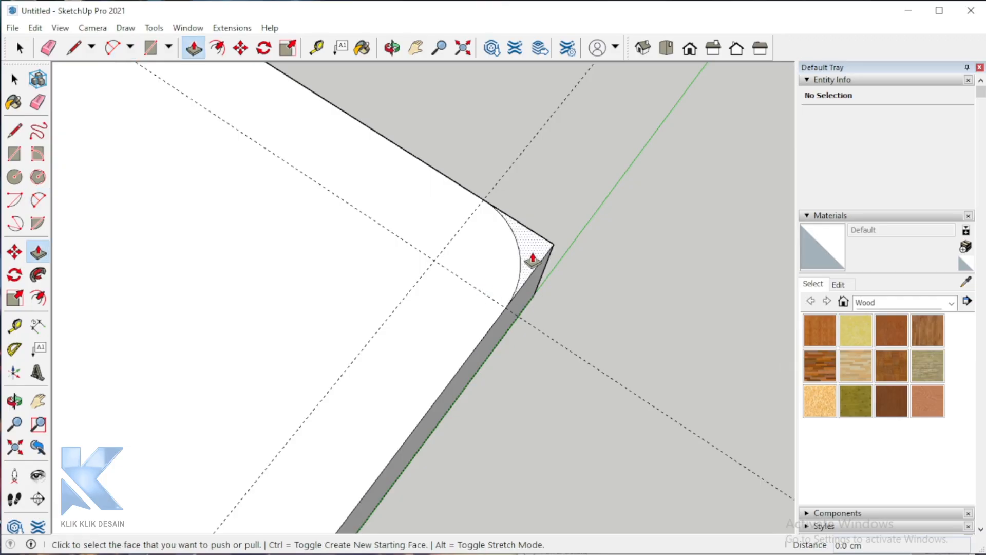
double_click(534, 261)
- Round the corner at the outer end of the red-axis long edge with a 2 Point Arc and Push/Pull the waste piece away
scroll(609, 395, "down", 8)
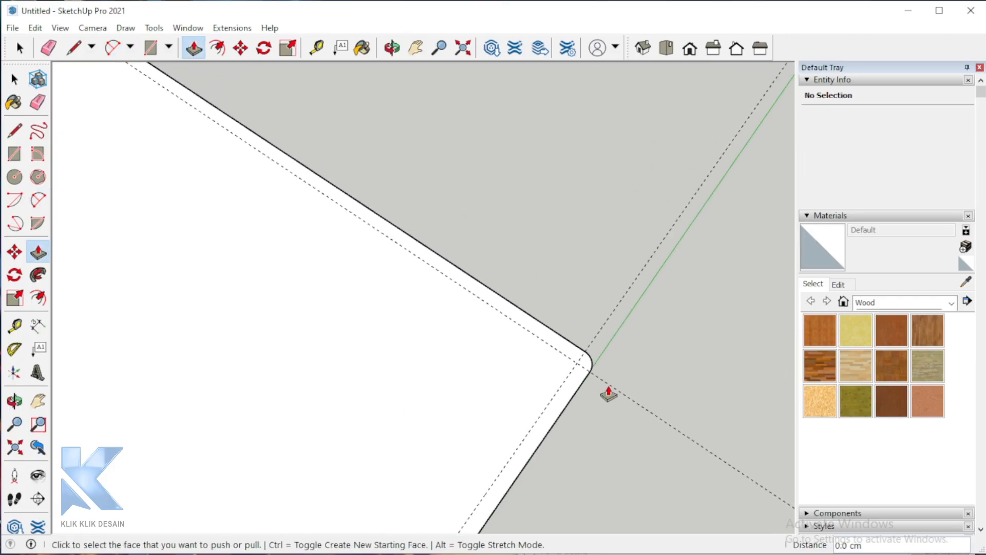
scroll(608, 394, "down", 6)
scroll(209, 275, "up", 10)
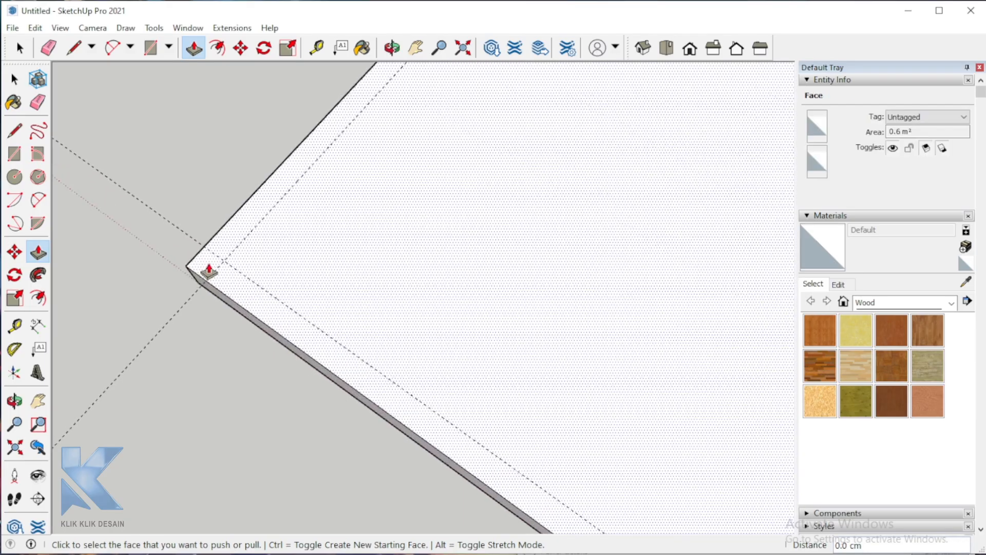
scroll(209, 262, "up", 3)
left_click(39, 200)
left_click(200, 227)
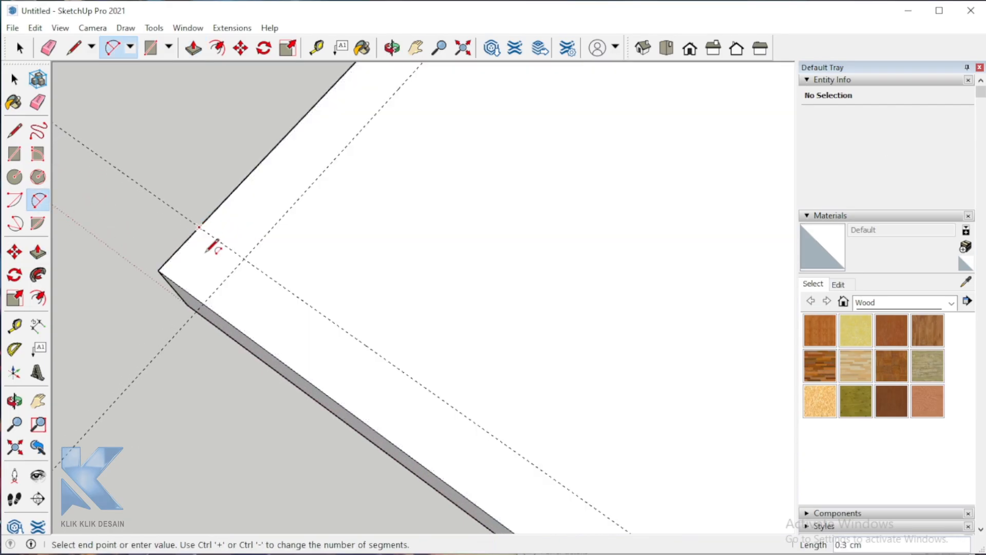
left_click(195, 299)
left_click(188, 267)
key("p")
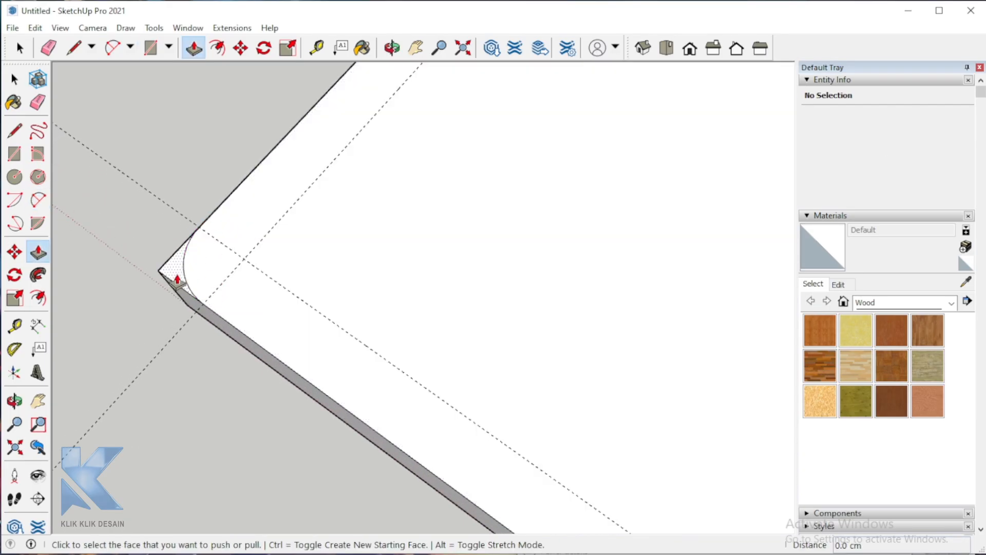
scroll(213, 359, "down", 5)
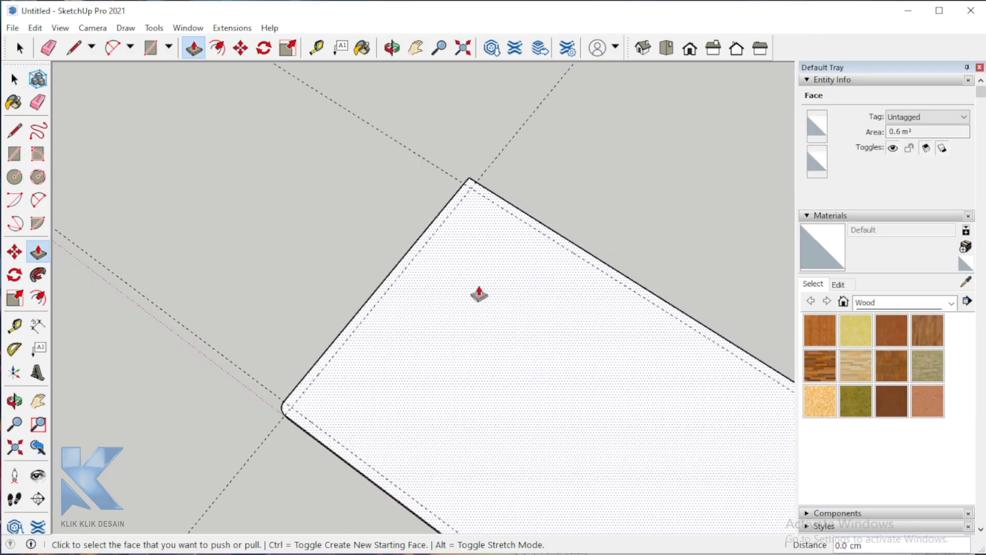
- Round the last sharp corner with a tangent 2 Point Arc between the guide intersections and Push/Pull the waste piece through the thickness
scroll(483, 200, "up", 4)
left_click(38, 201)
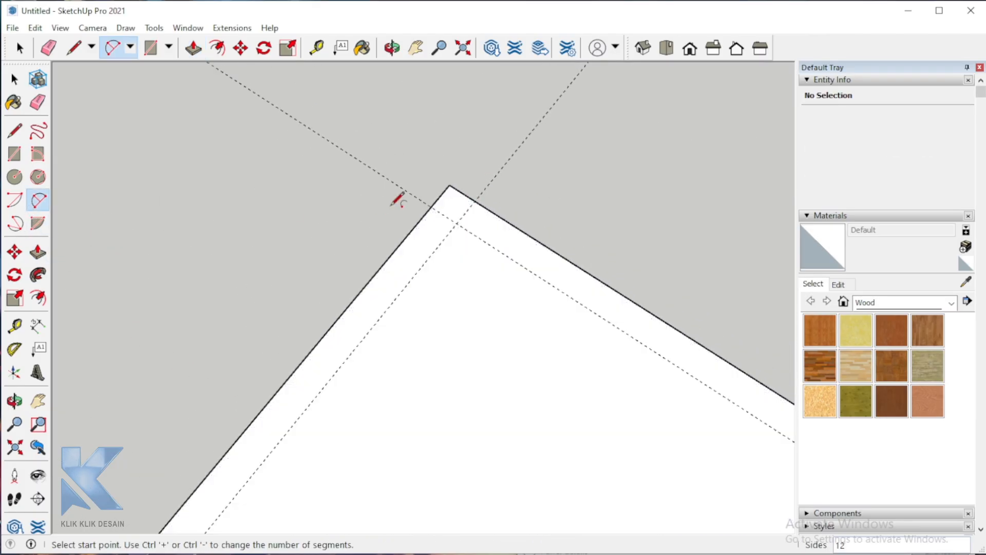
left_click(431, 207)
left_click(475, 201)
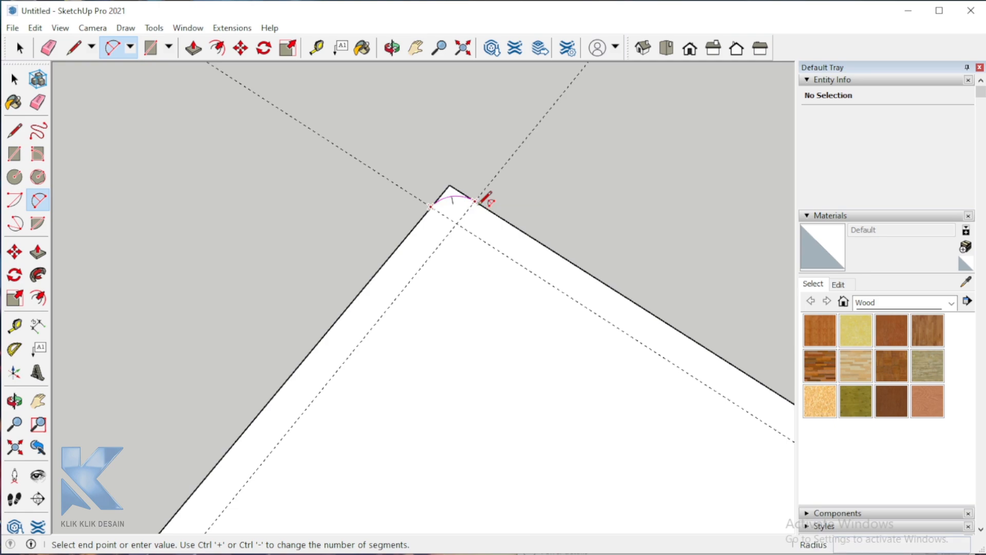
left_click(457, 198)
key("p")
double_click(456, 212)
- Select the entire board and paint it with the Wood Cherry Original material from the Wood collection
key("o")
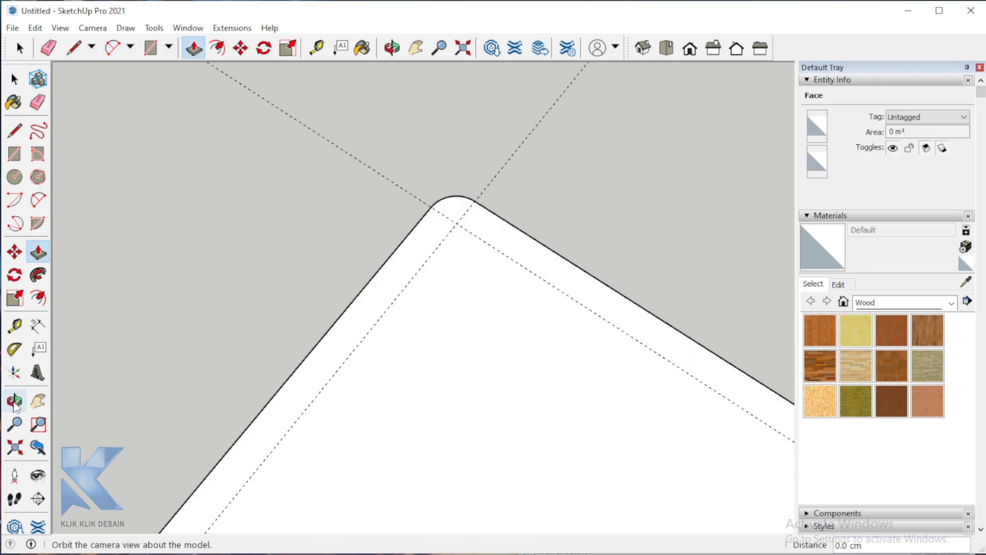
left_click_drag(450, 214, 298, 288)
key("space")
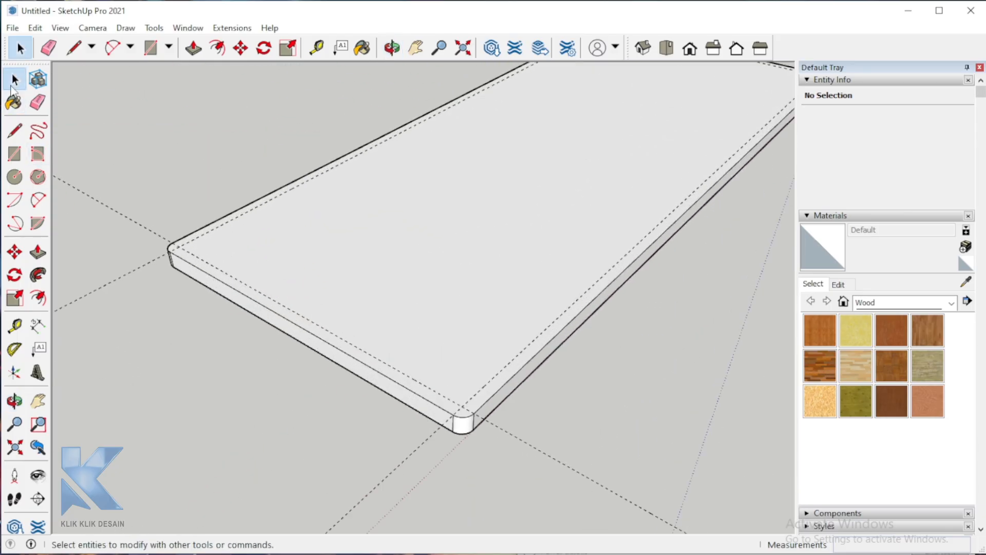
triple_click(470, 263)
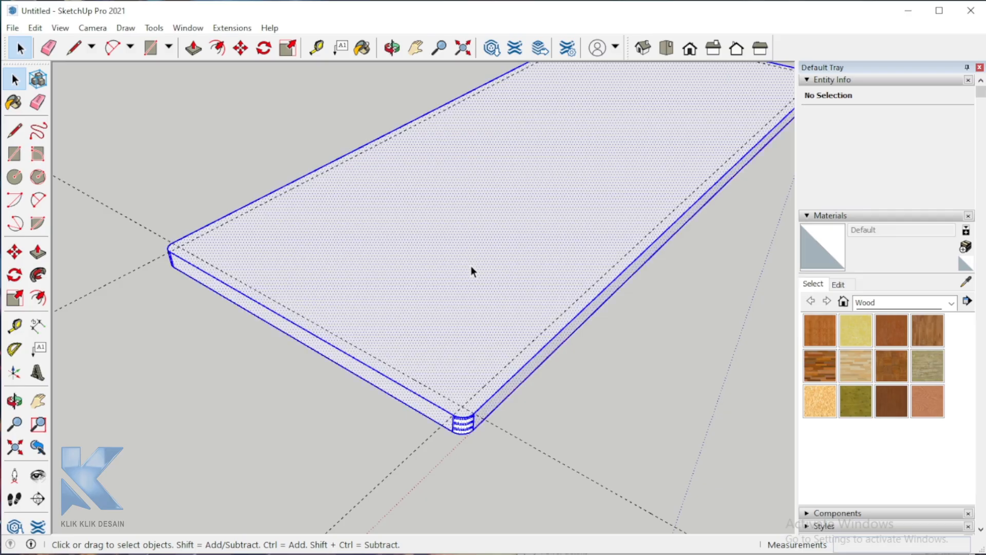
left_click(888, 304)
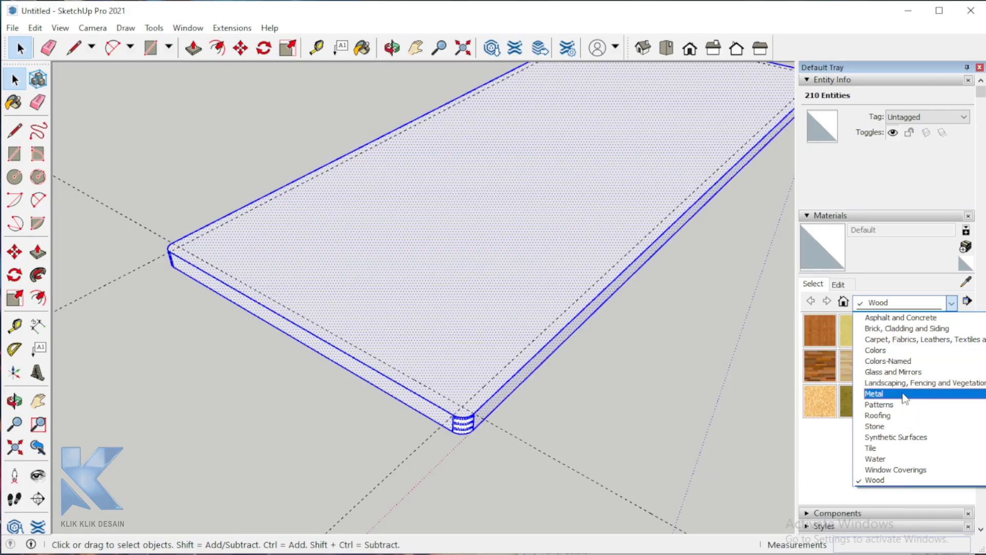
left_click(889, 480)
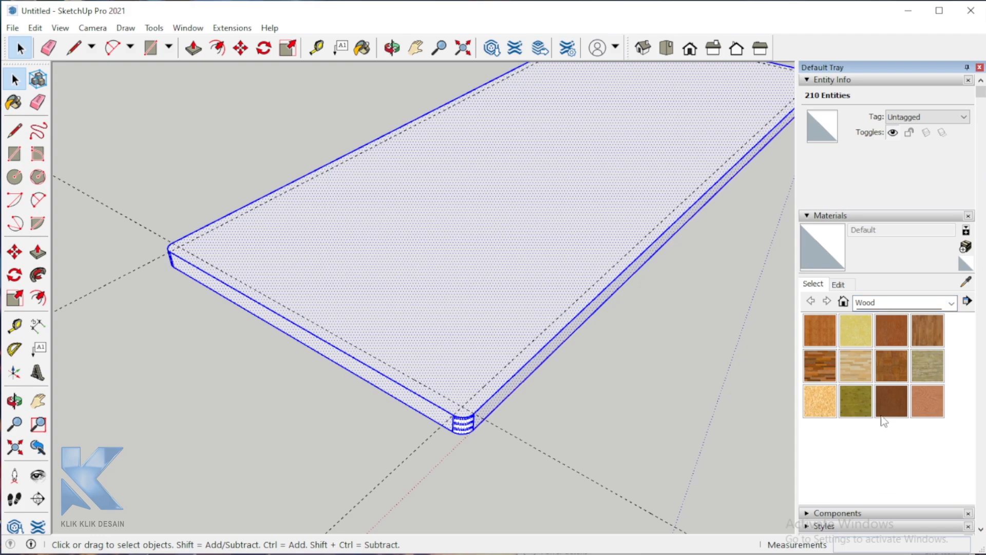
left_click(892, 328)
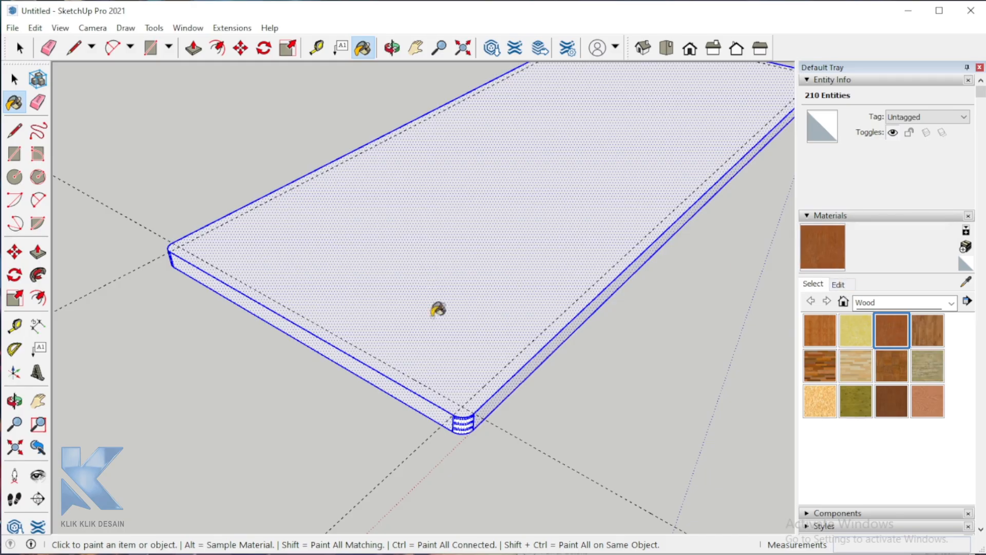
left_click(438, 312)
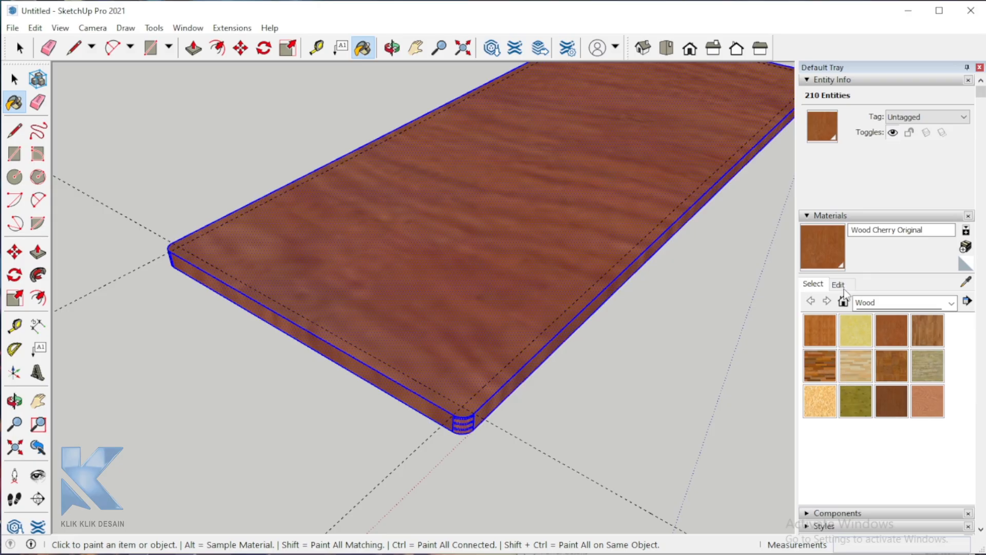
- Set the cherry texture's size to 40 cm and shift its colour slightly toward orange on the colour wheel
scroll(419, 441, "down", 4)
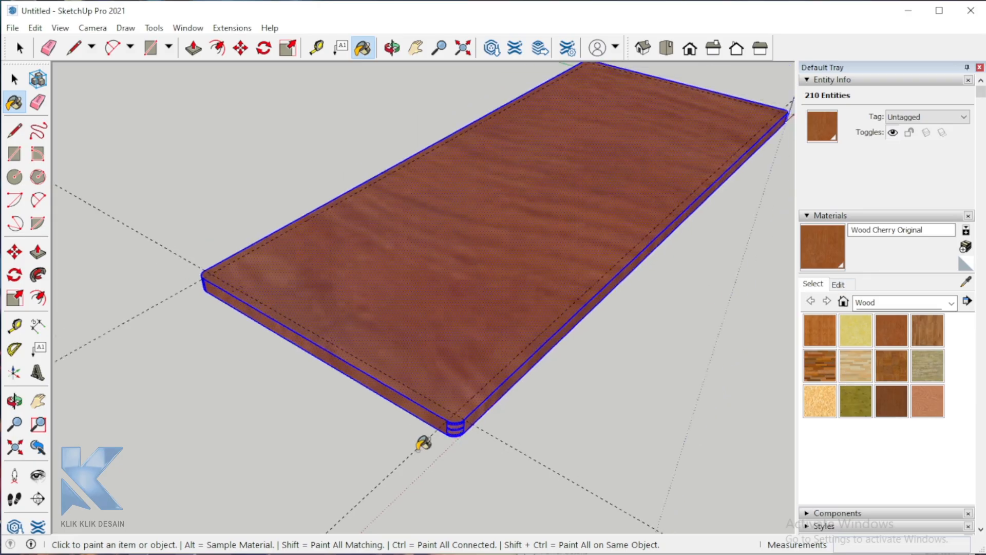
left_click(838, 285)
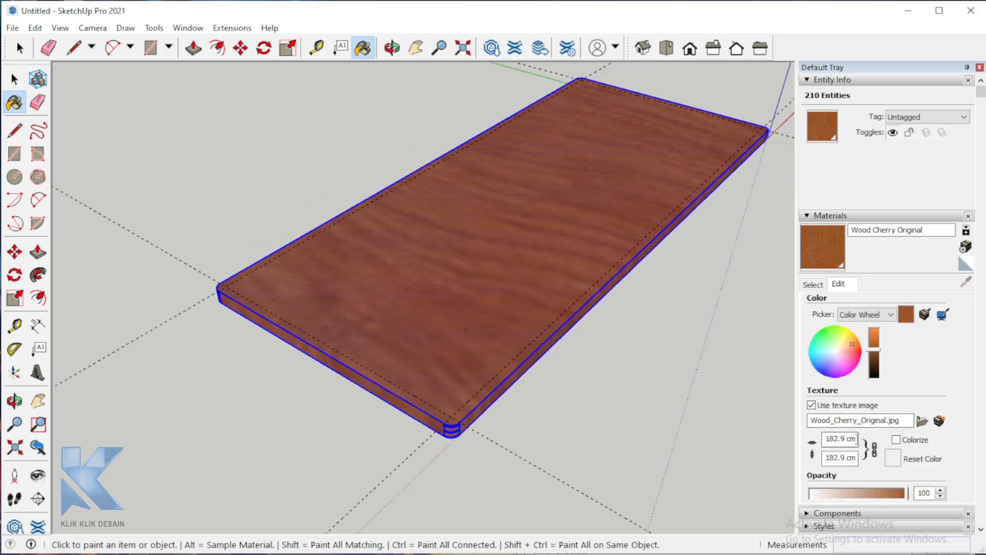
left_click_drag(857, 436, 835, 440)
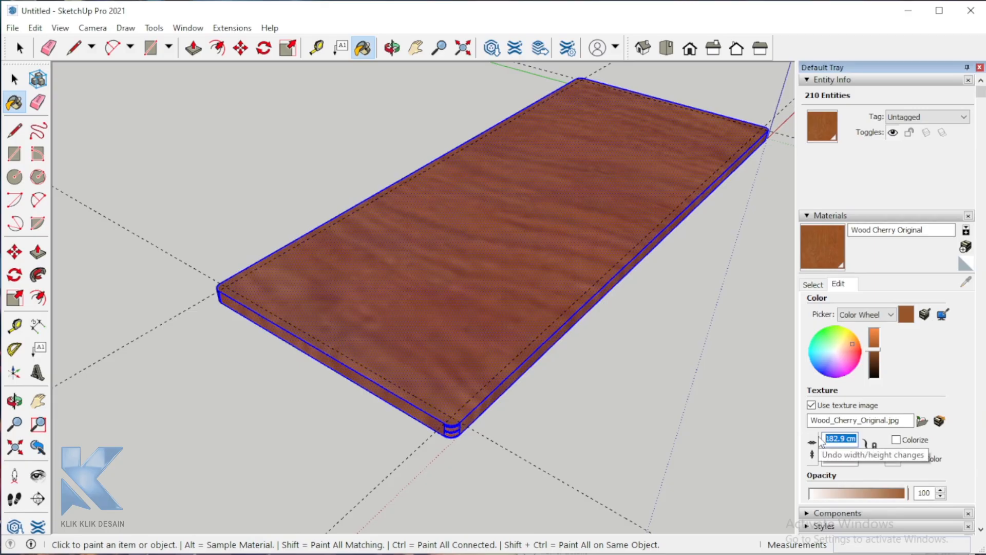
type("40")
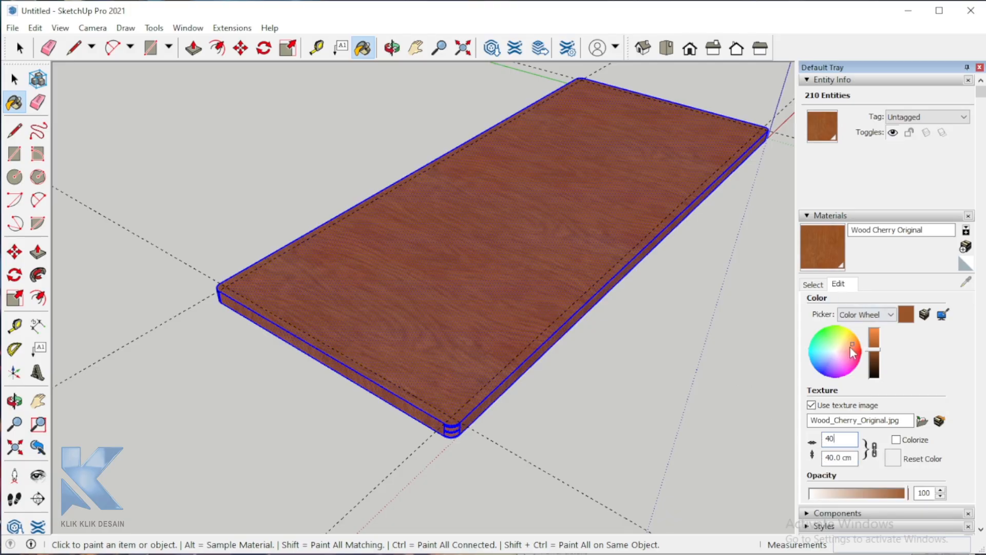
left_click_drag(853, 347, 858, 347)
- Make the selected painted board into a group
left_click(14, 79)
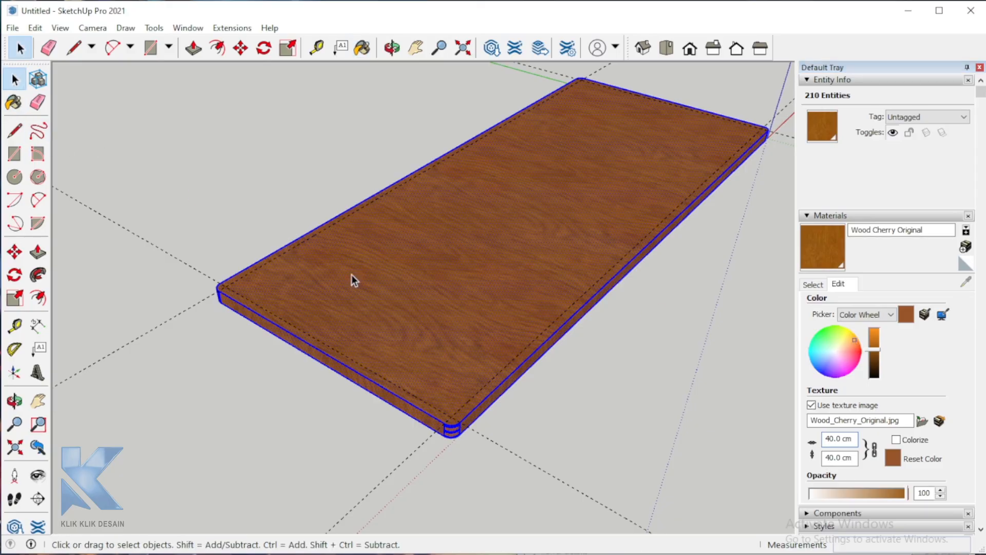
right_click(407, 306)
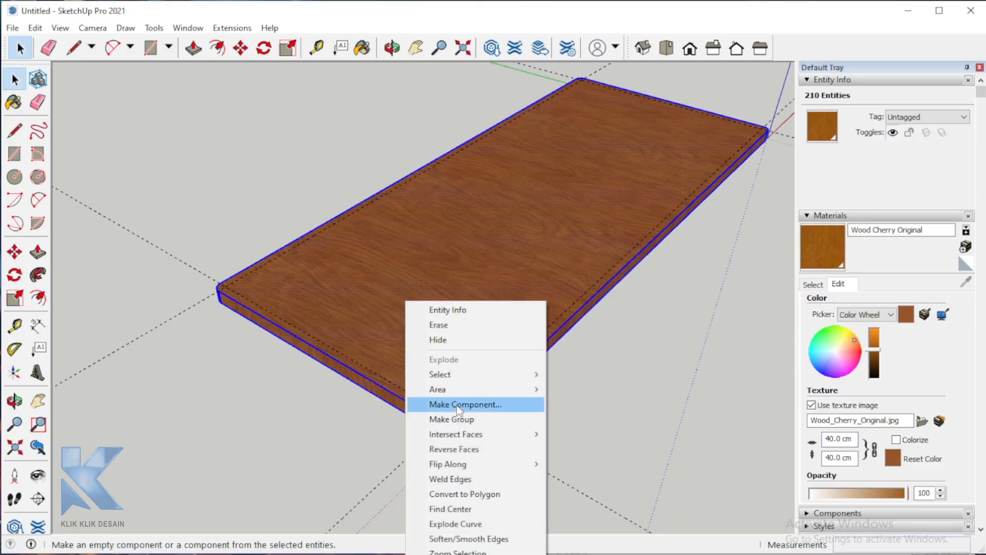
left_click(414, 419)
- Inspect the grouped board's top face and the guide crossings at its rounded corners
left_click(15, 400)
left_click_drag(355, 322, 247, 414)
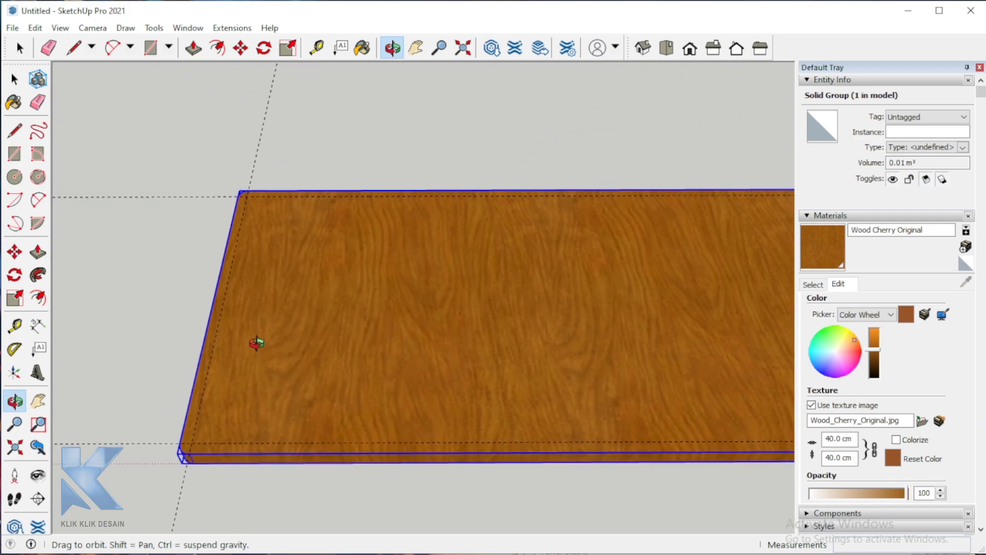
left_click_drag(256, 343, 260, 367)
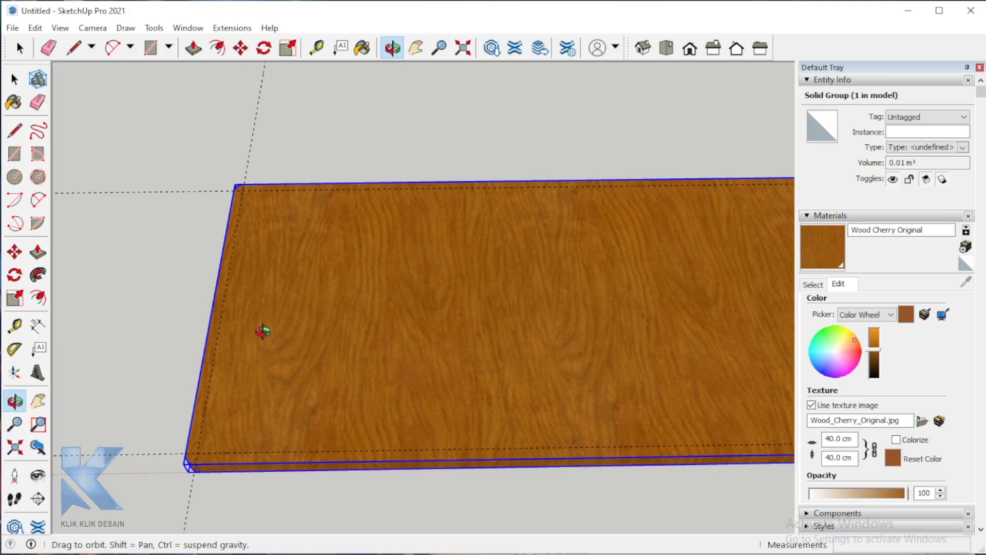
left_click_drag(263, 331, 282, 356)
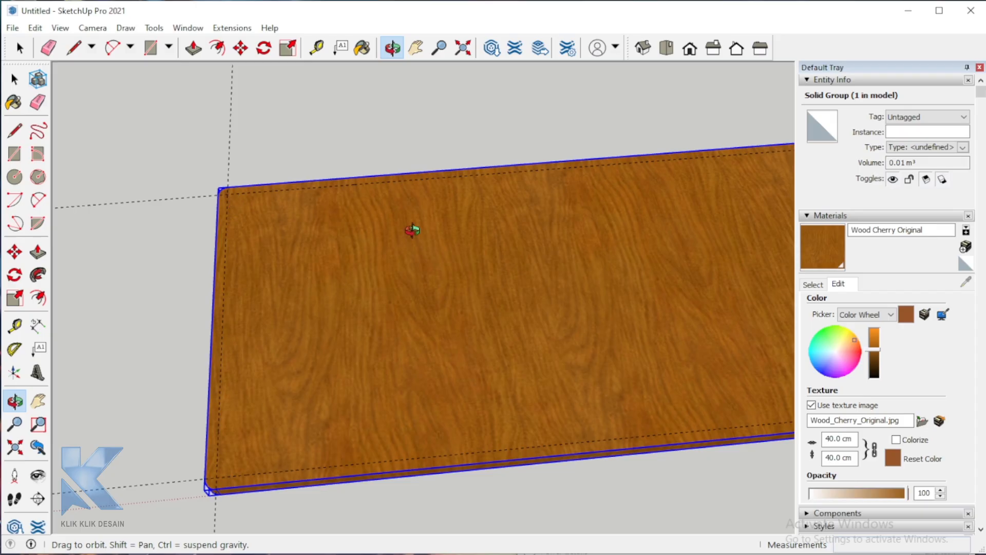
scroll(204, 264, "down", 3)
scroll(645, 209, "up", 5)
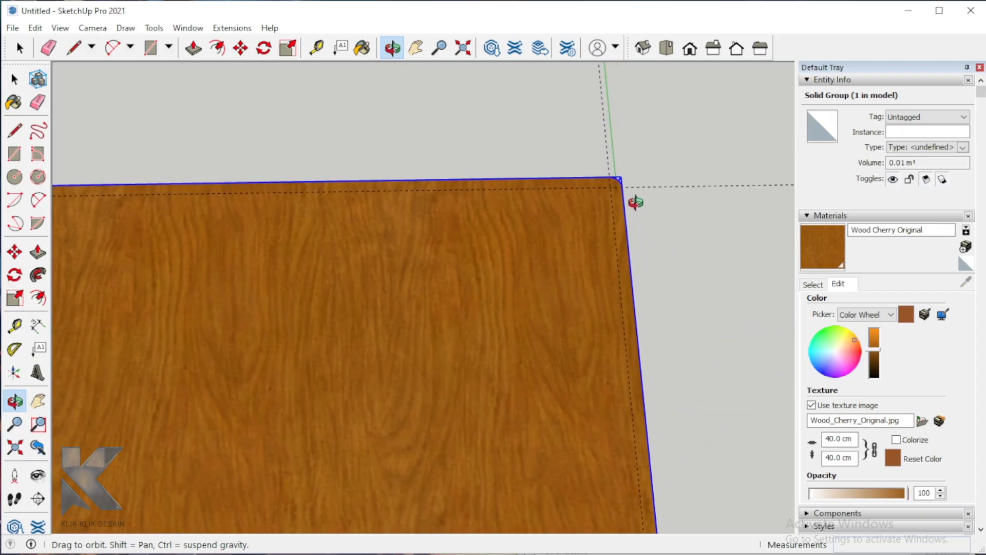
scroll(611, 211, "down", 5)
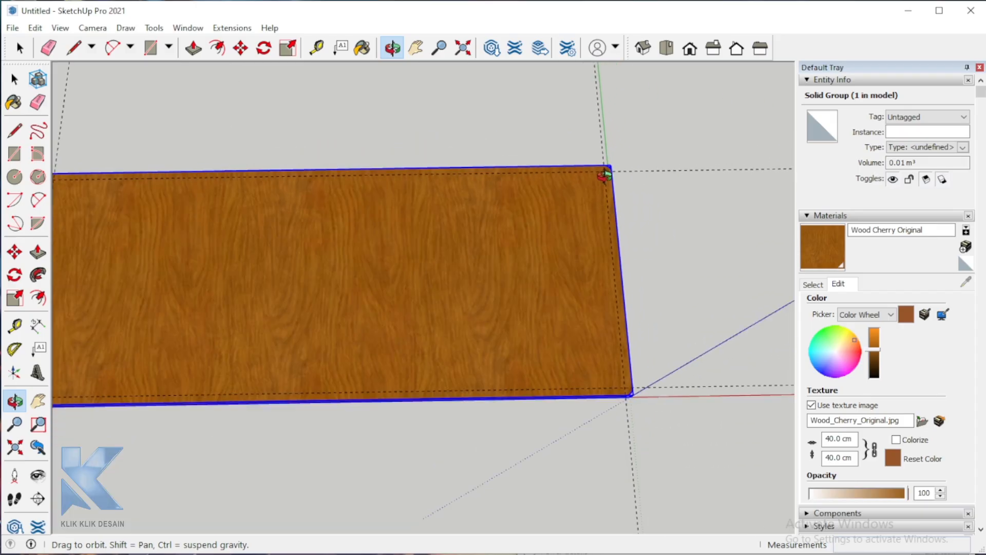
scroll(605, 175, "down", 3)
scroll(229, 181, "up", 5)
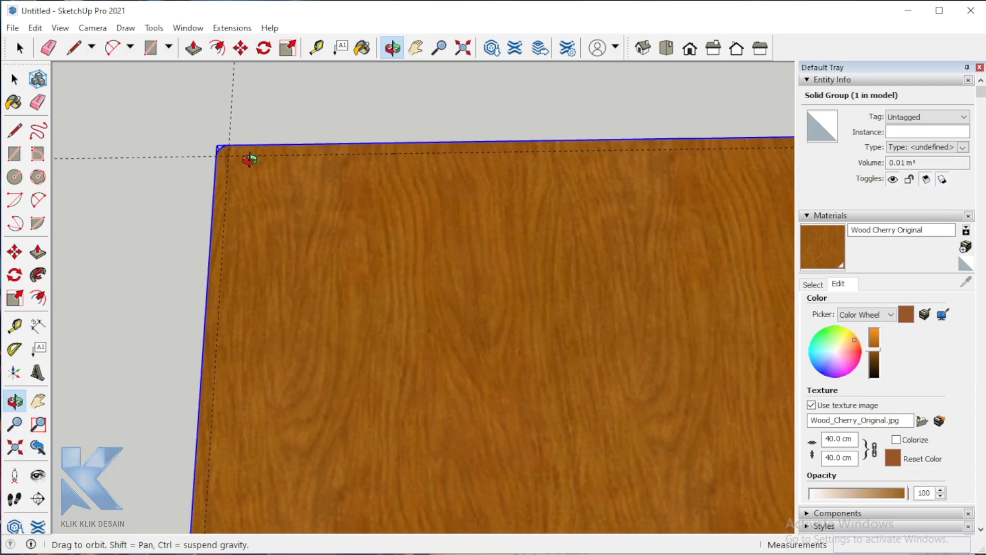
scroll(238, 167, "up", 2)
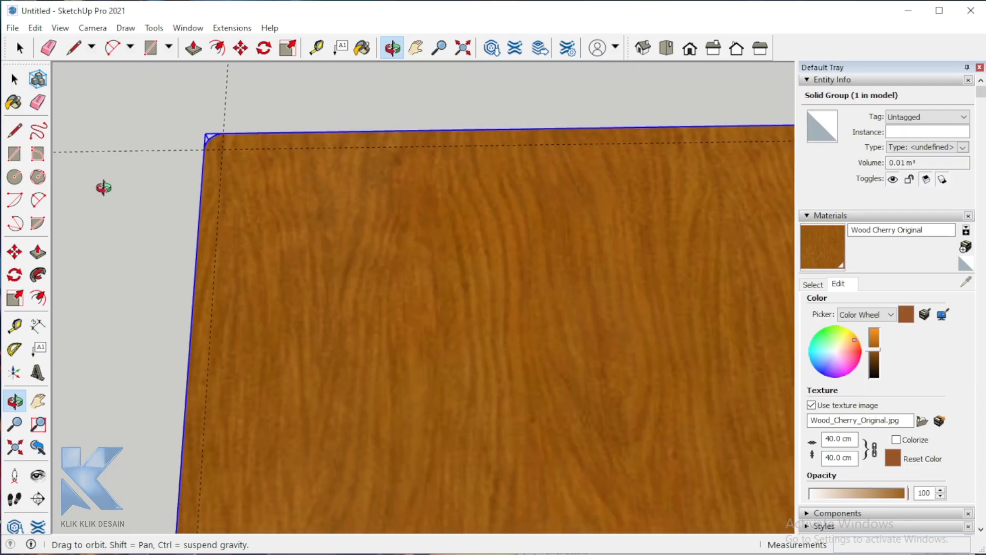
- Draw a rectangle on the board's top face between diagonally opposite guide intersections
left_click(14, 154)
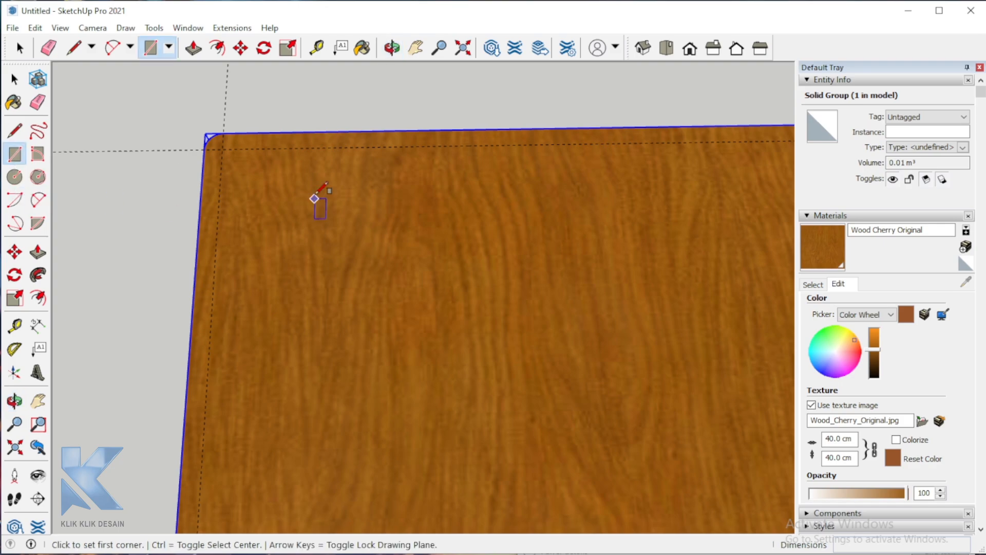
left_click(222, 149)
scroll(180, 141, "down", 5)
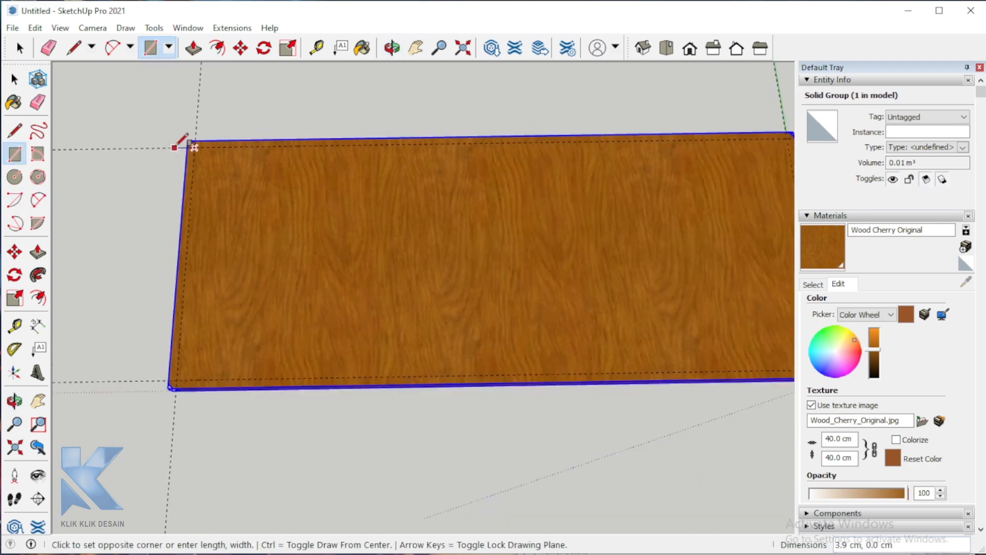
scroll(678, 288, "up", 5)
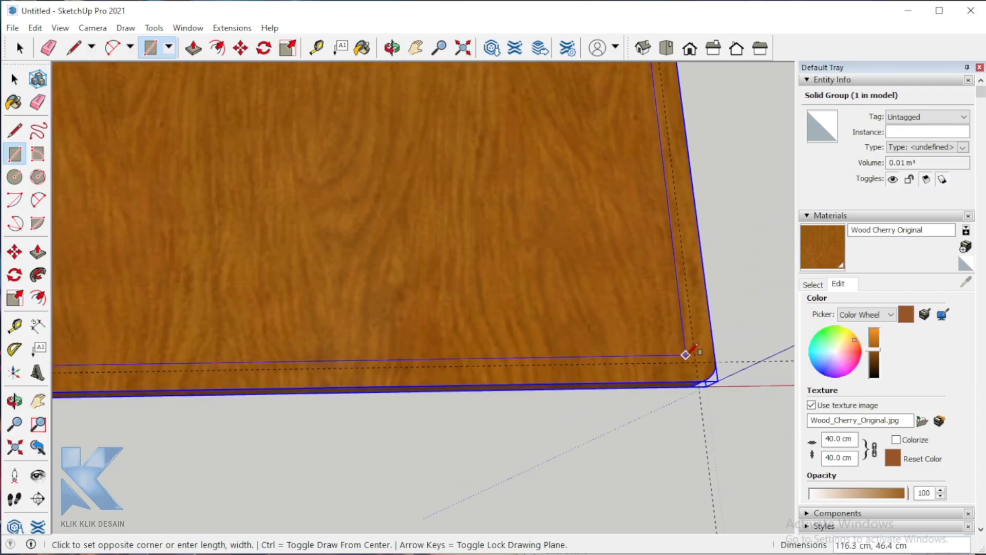
left_click(695, 361)
scroll(696, 362, "down", 5)
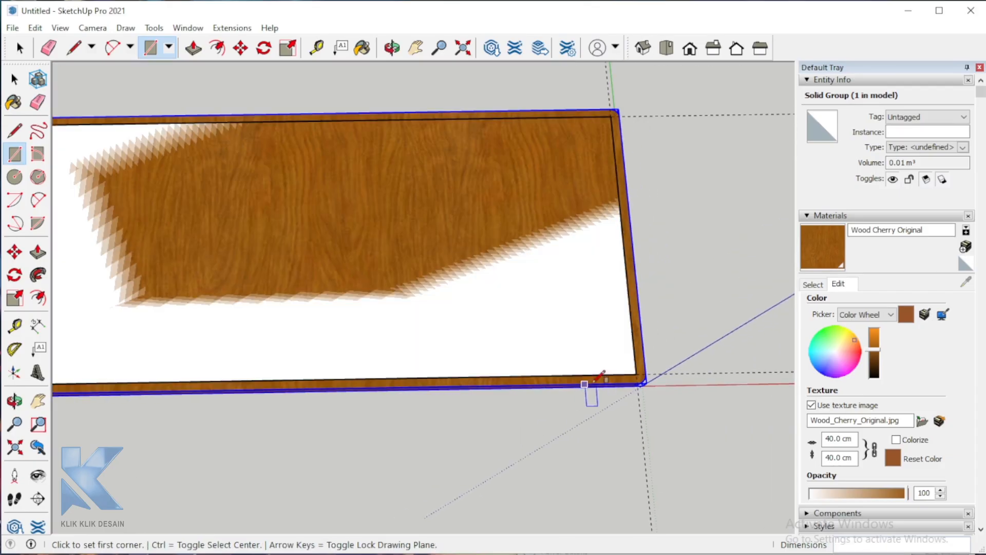
- Offset the new rectangle's edges inward by 1.5 cm
scroll(293, 336, "up", 4)
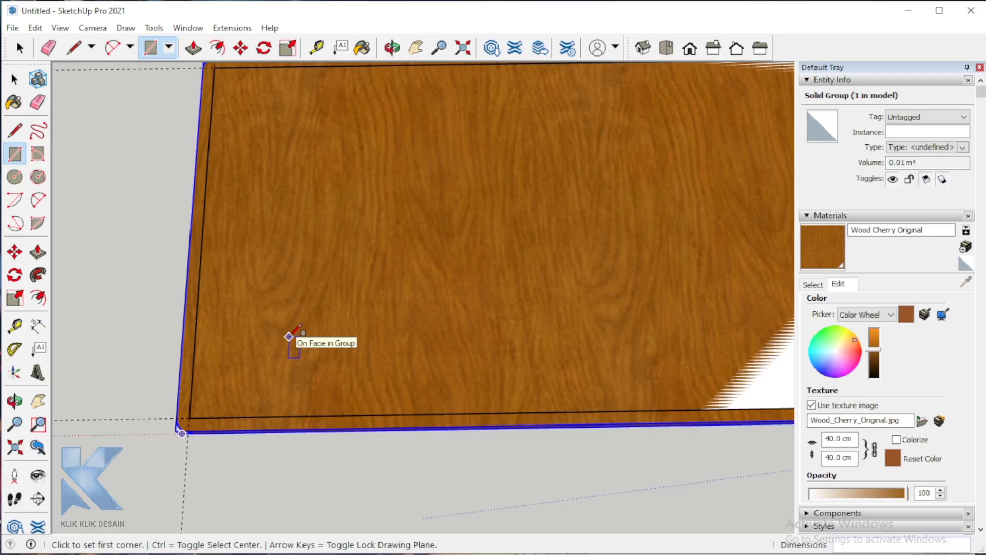
left_click(38, 298)
left_click(206, 300)
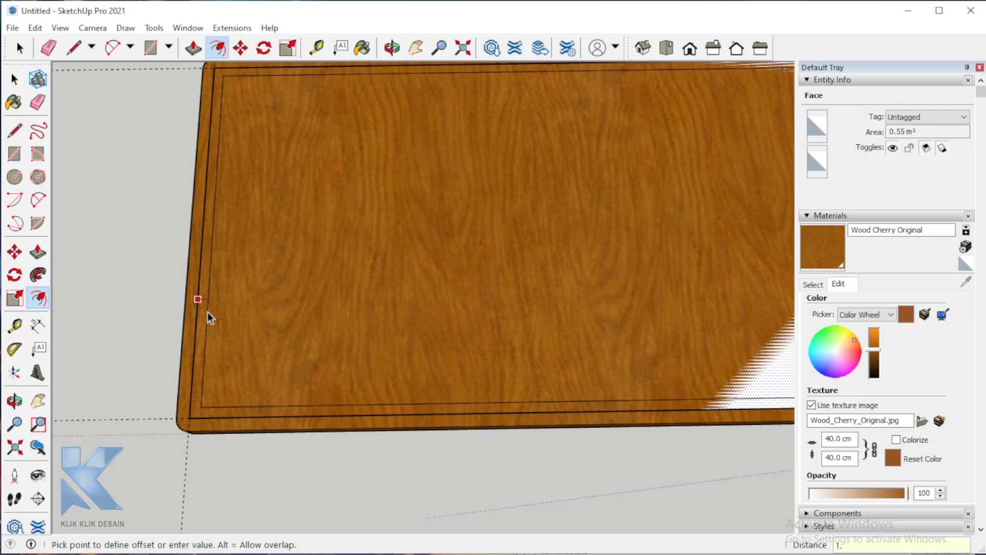
left_click(208, 312)
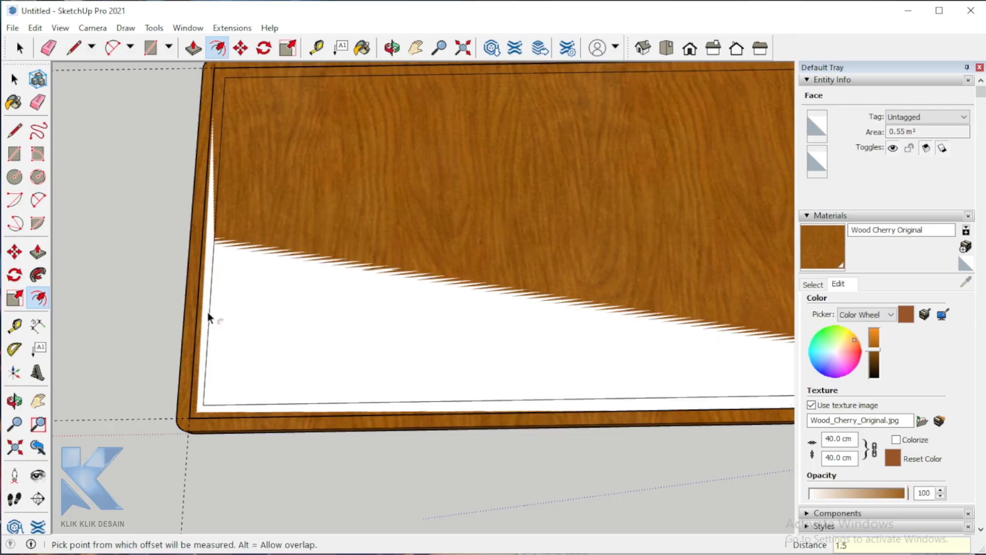
scroll(143, 228, "down", 2)
- Delete the inner face enclosed by the offset outline, keeping only the border strip
key("space")
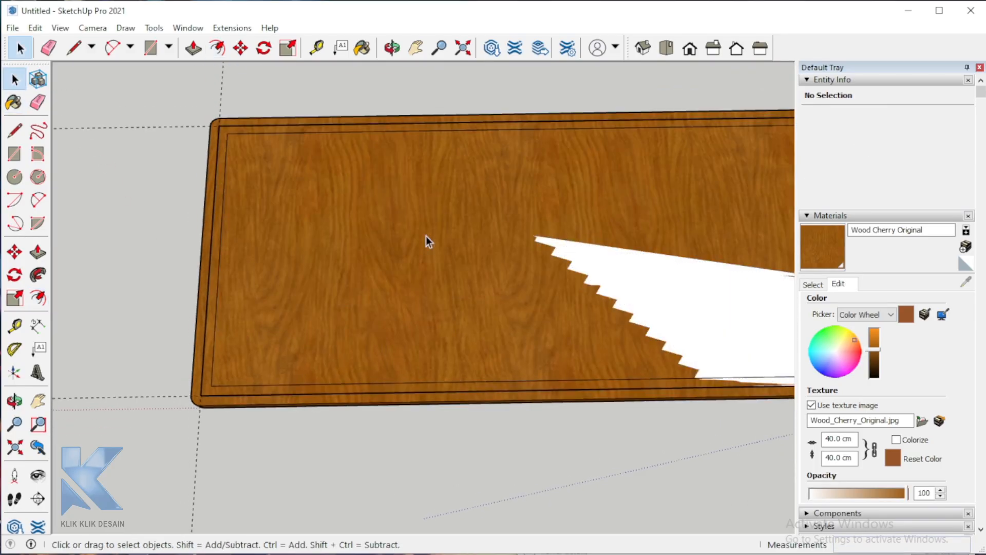
left_click(439, 261)
scroll(424, 310, "down", 3)
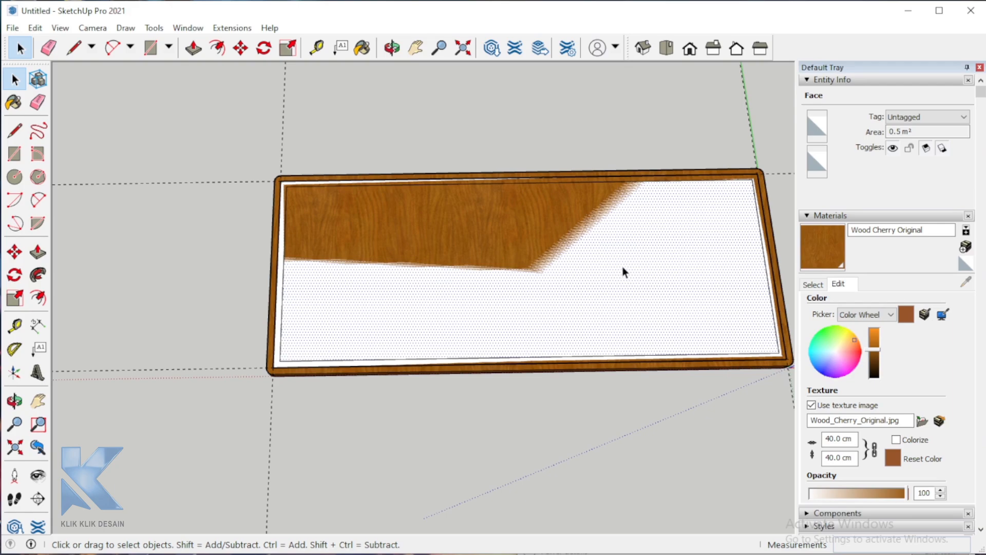
key("Delete")
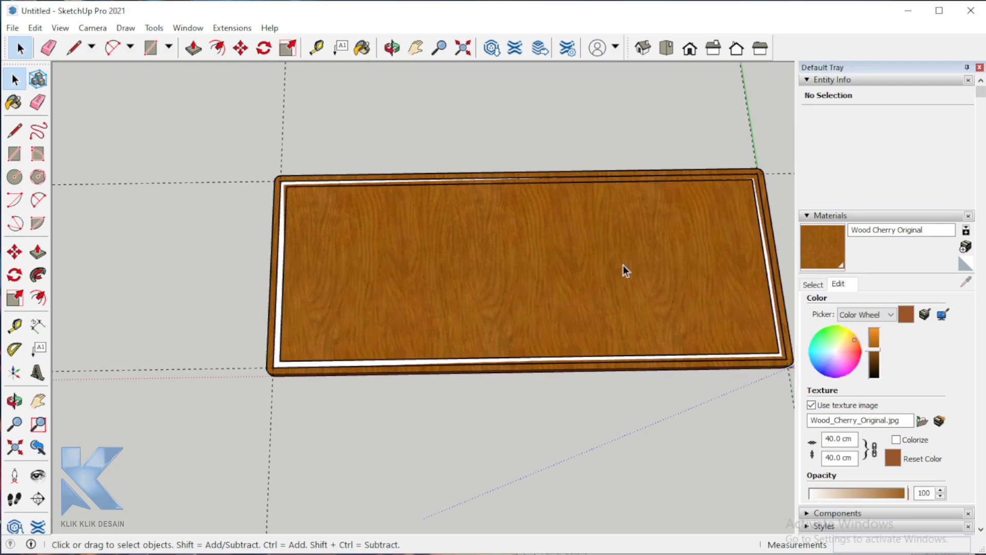
- Push/Pull the border strip up 11 cm from the board to form a frame
scroll(282, 277, "up", 5)
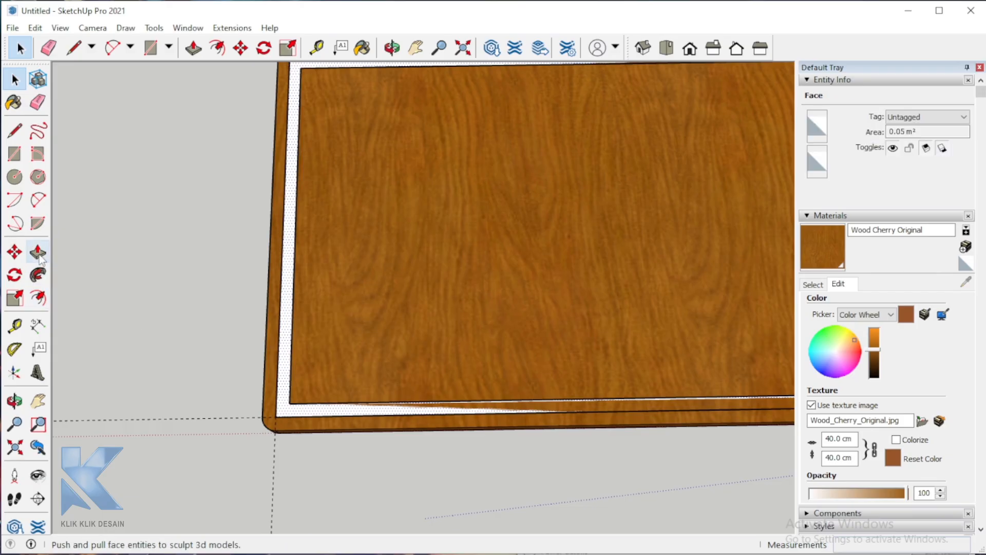
left_click(38, 252)
left_click(291, 339)
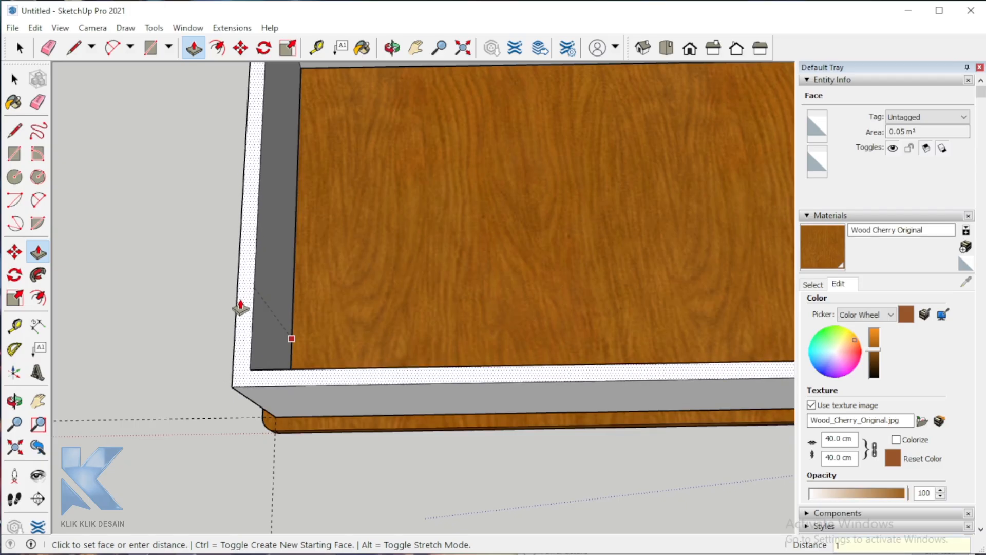
type("11")
key("Return")
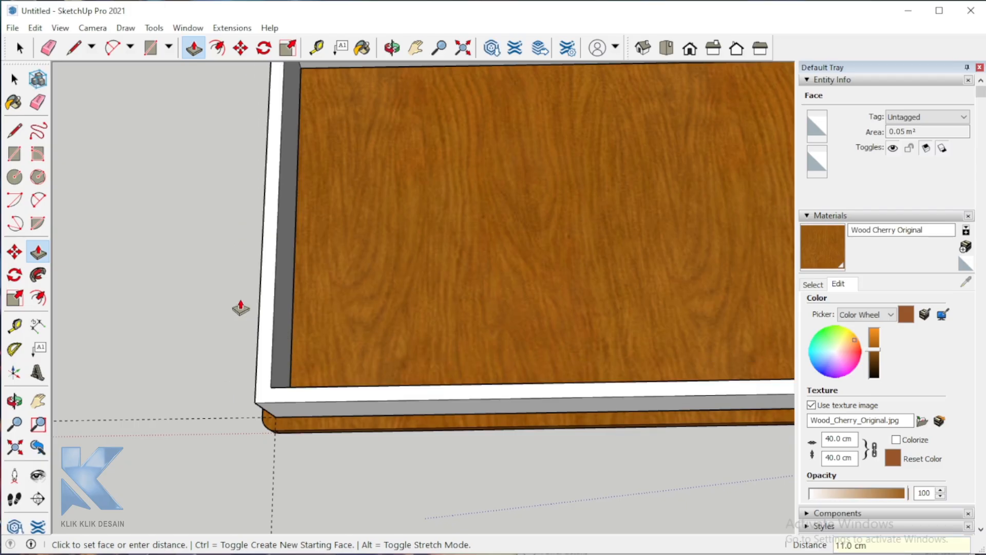
- Draw a line across the frame's top rim from the inner corner to the outer edge at one end of a long side
key("o")
left_click_drag(552, 329, 169, 225)
scroll(168, 225, "up", 2)
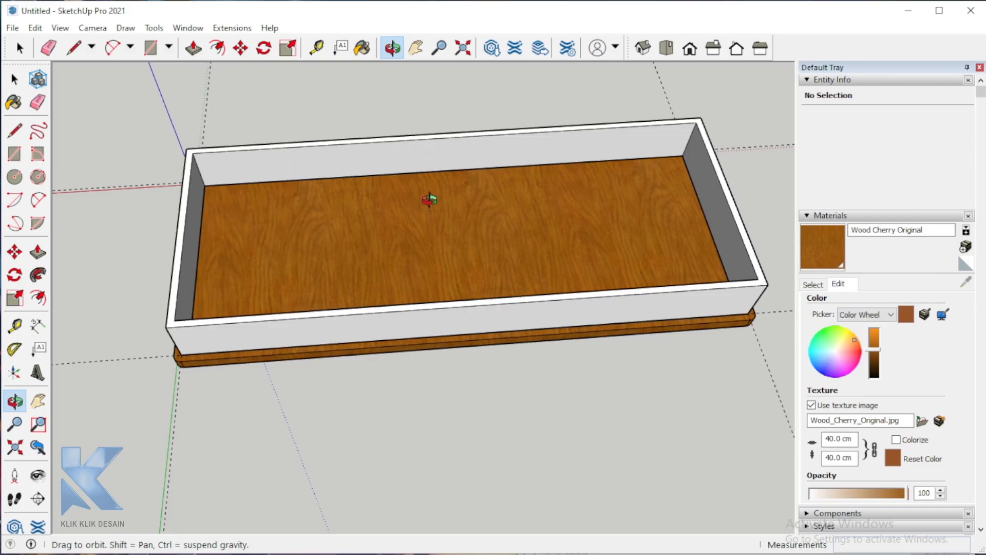
scroll(198, 150, "up", 4)
scroll(187, 132, "up", 3)
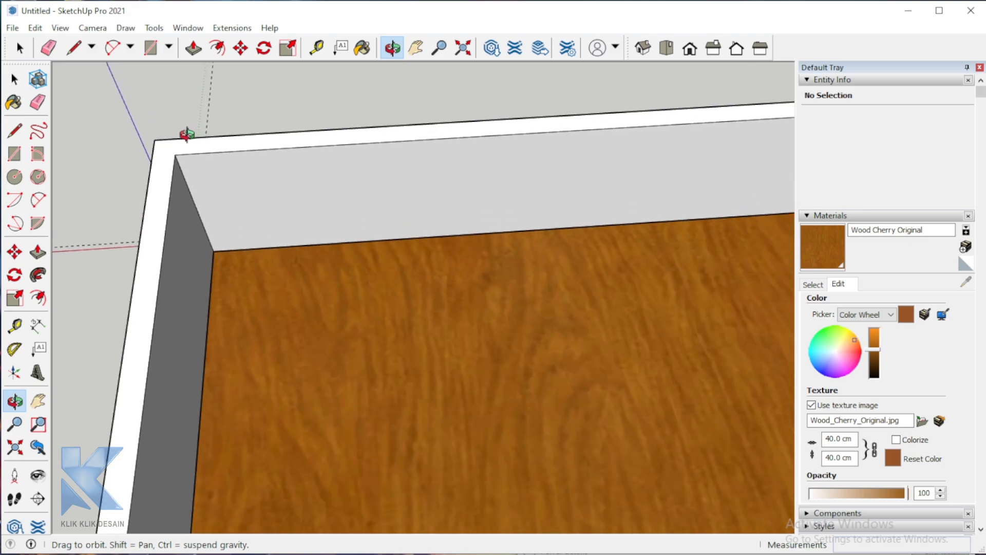
left_click(15, 132)
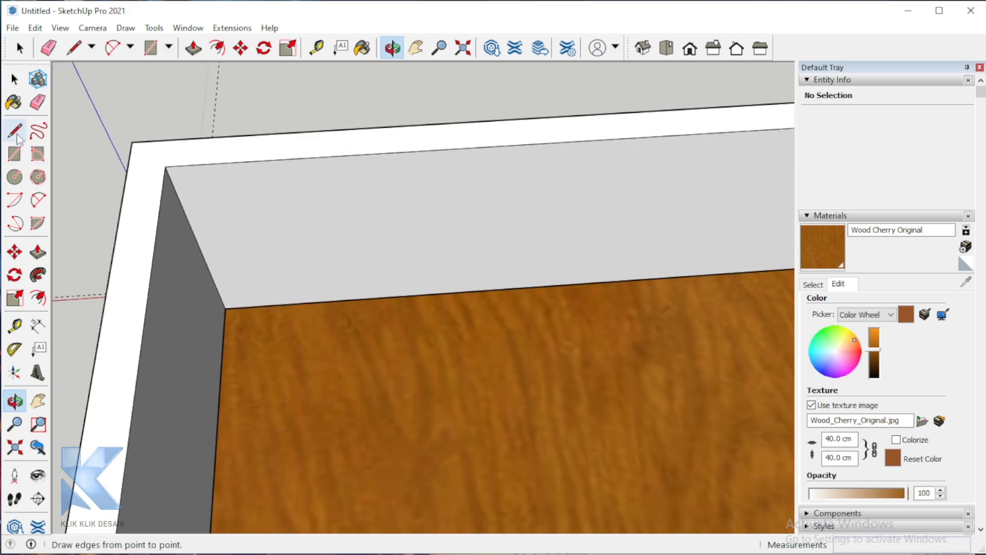
left_click(16, 134)
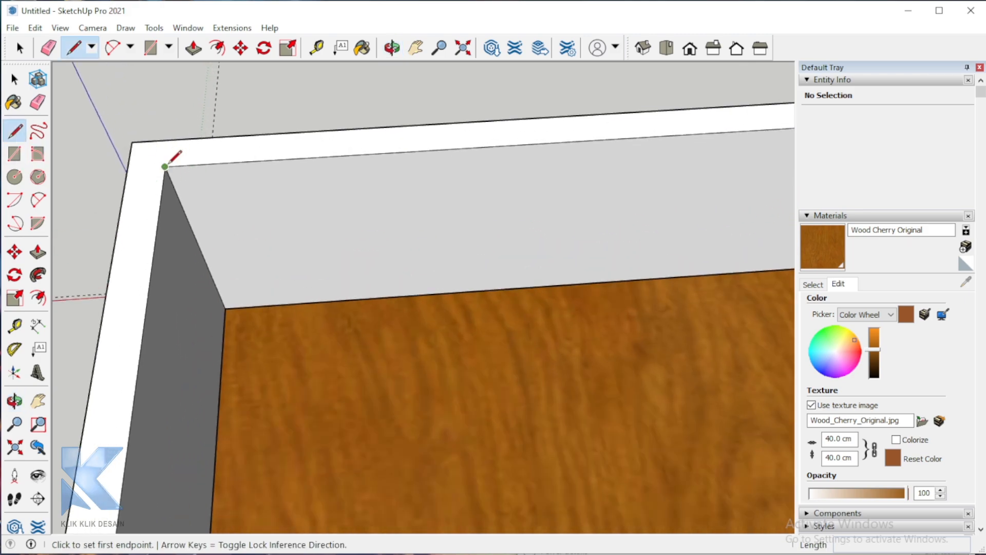
left_click(165, 167)
left_click(169, 139)
- Draw a matching 1.5 cm line across the top rim at the other end of the same long side
scroll(180, 246, "down", 10)
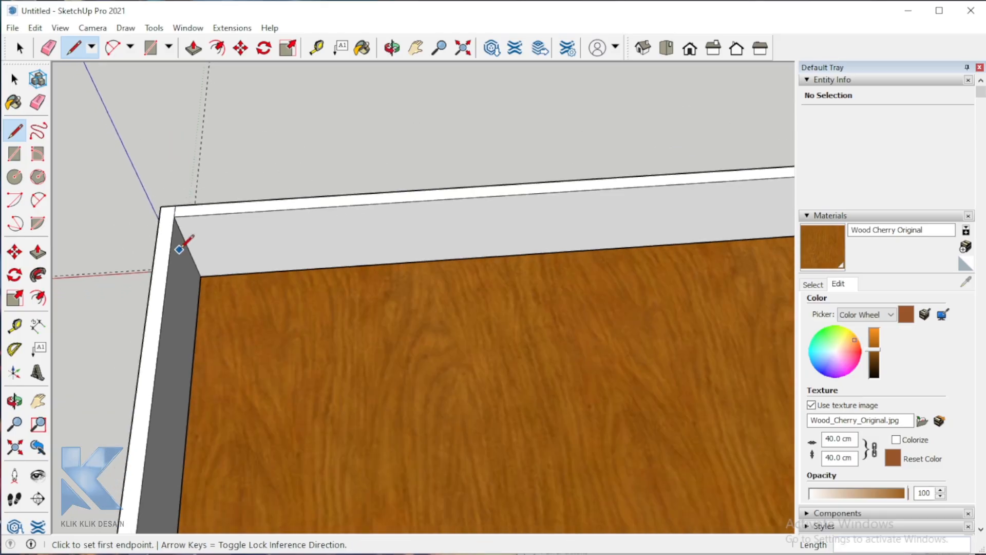
scroll(521, 187, "up", 3)
scroll(522, 187, "up", 2)
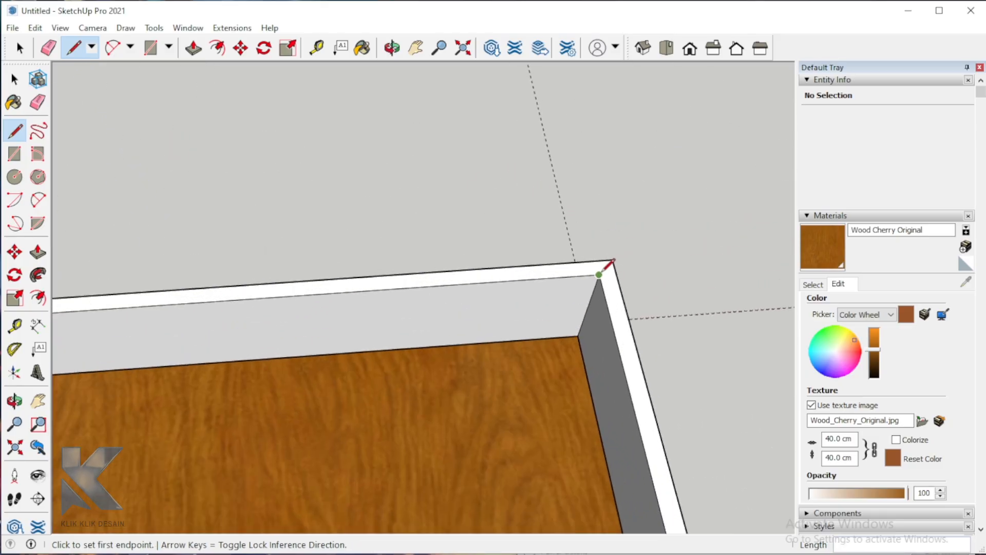
left_click(600, 274)
left_click(597, 263)
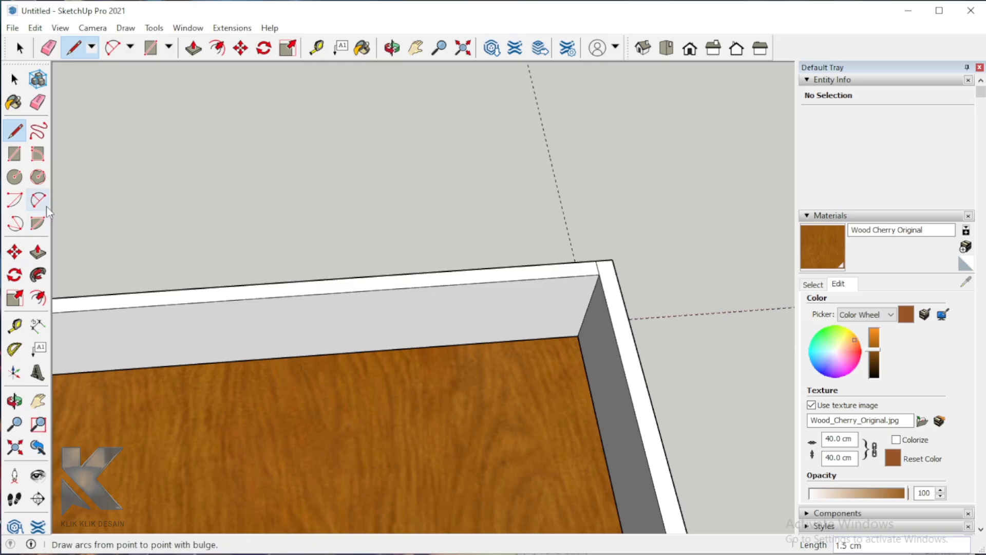
- Open the long side between the two lines by pushing its inner face outward 1.5 cm and deleting the leftover outer face
left_click(40, 254)
left_click(367, 311)
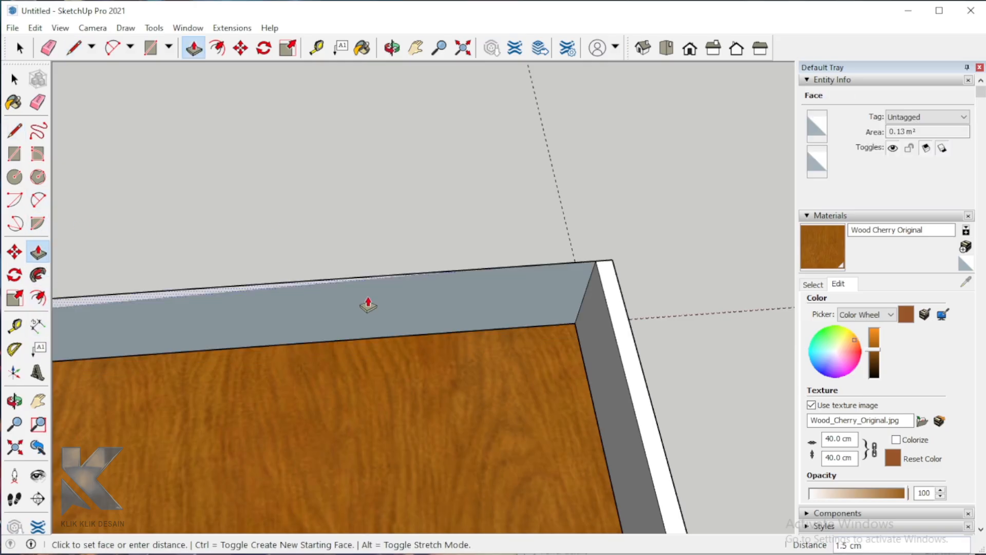
left_click(399, 286)
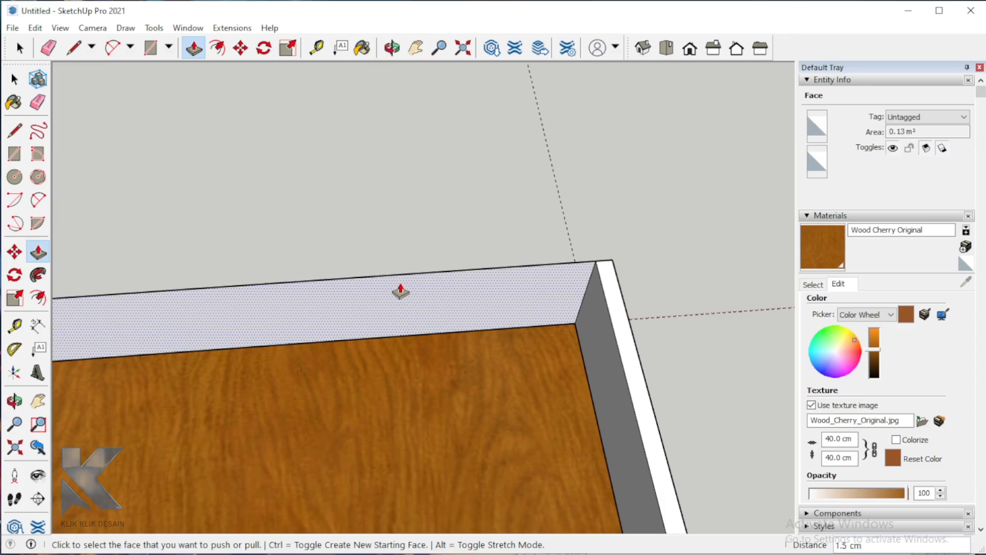
double_click(401, 291)
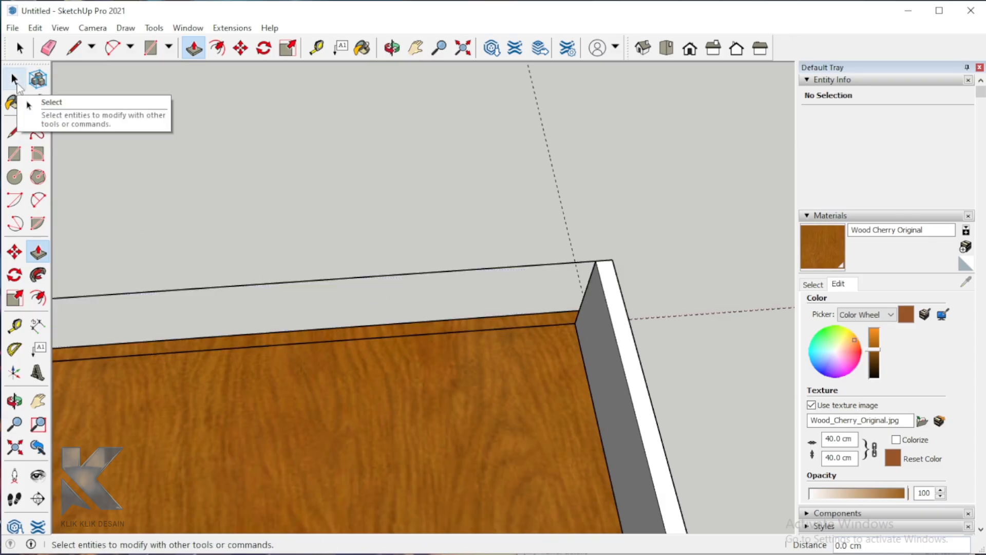
left_click(14, 80)
left_click(372, 277)
key("Delete")
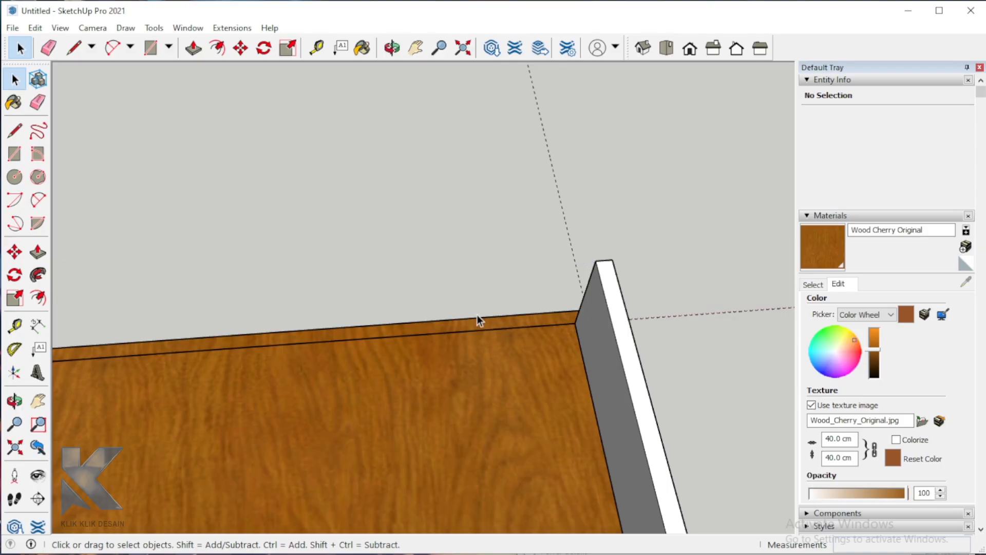
- Place a guide across the board 57 cm from the inner base edge of one short wall
scroll(535, 298, "down", 2)
scroll(380, 358, "down", 4)
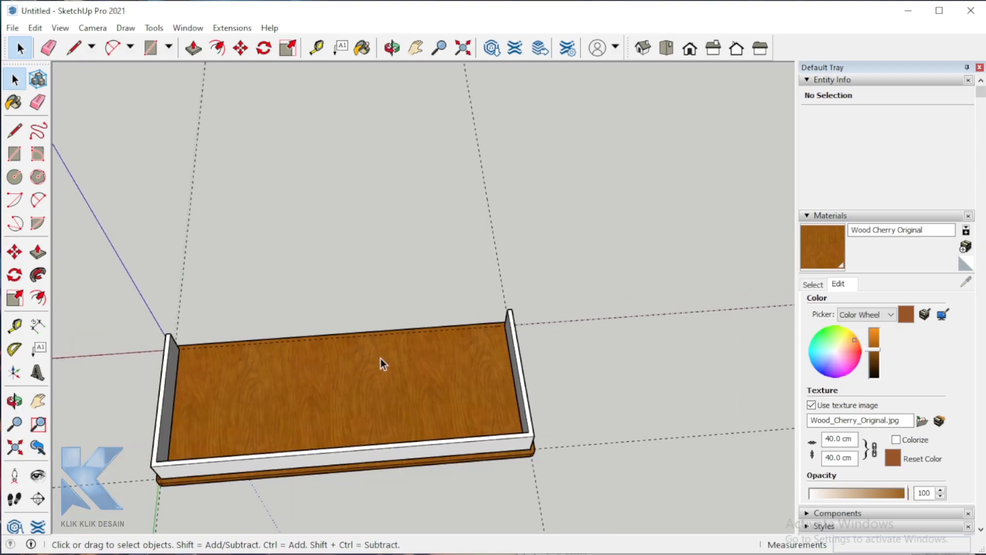
left_click(15, 400)
left_click_drag(497, 379, 421, 260)
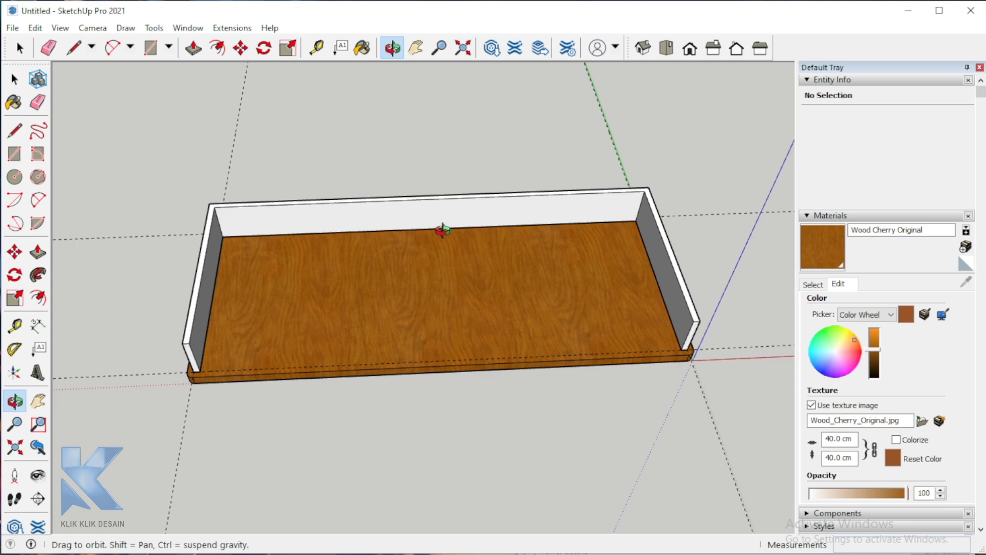
left_click(14, 326)
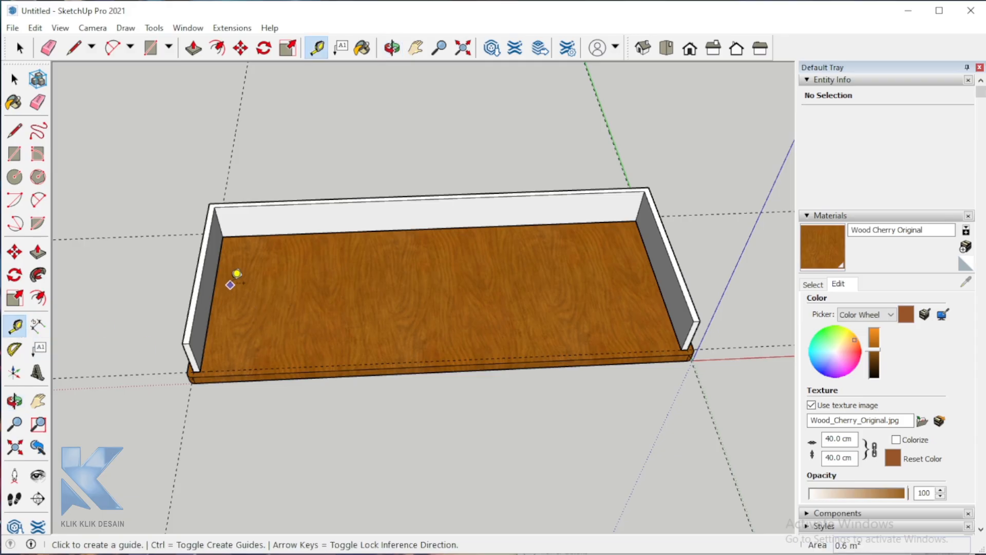
left_click(216, 281)
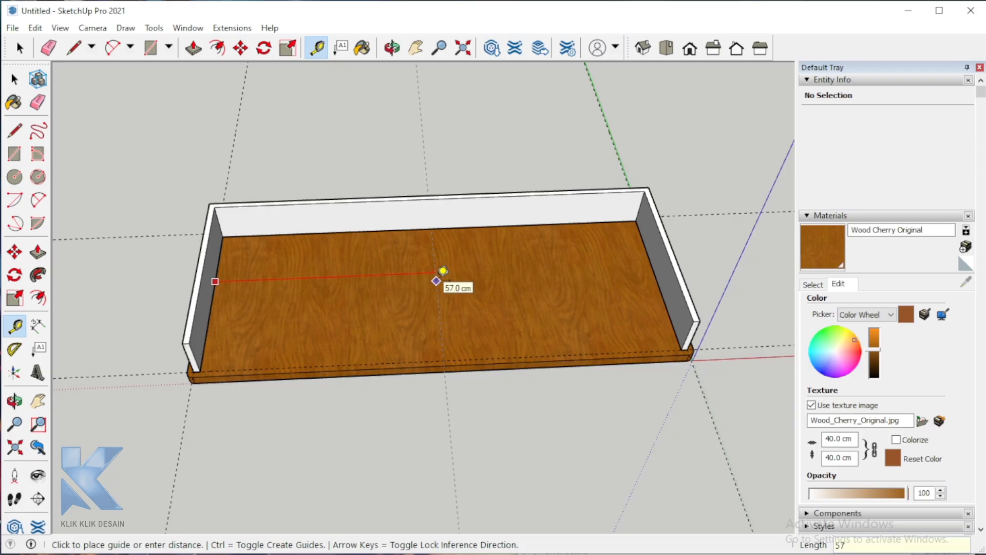
key("Return")
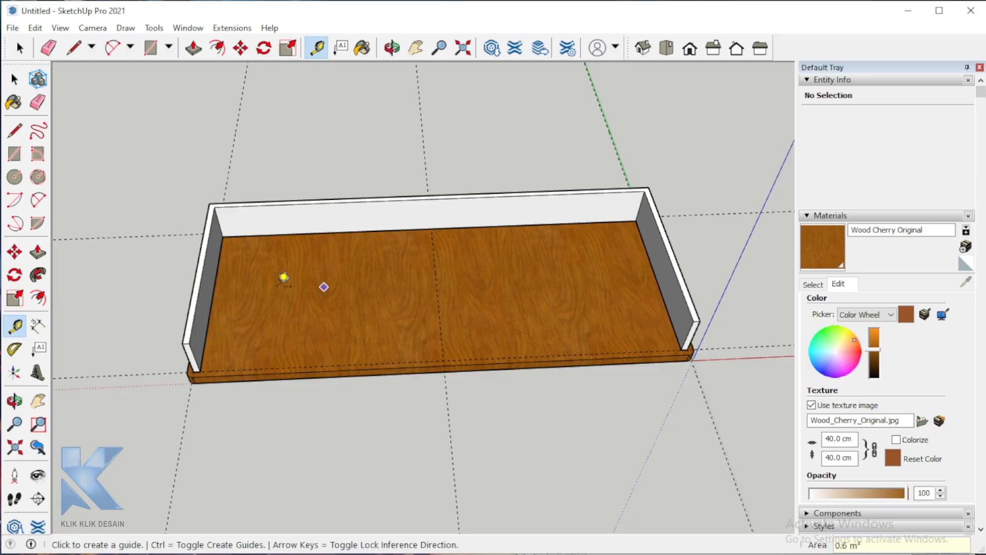
- Add two parallel guides, one 0.75 cm to each side of the centre guide
scroll(200, 288, "up", 5)
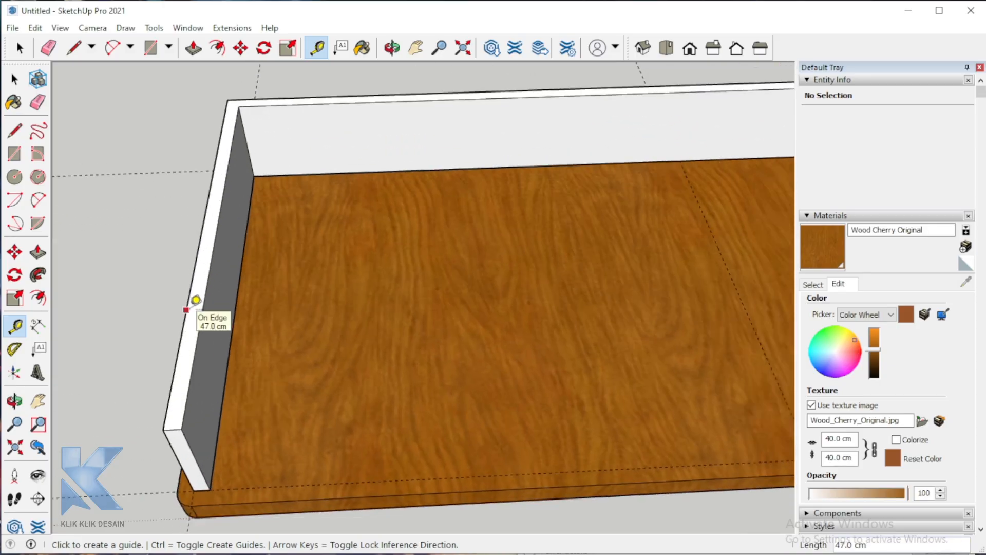
scroll(196, 300, "down", 5)
scroll(485, 271, "up", 5)
scroll(485, 270, "up", 2)
left_click(409, 237)
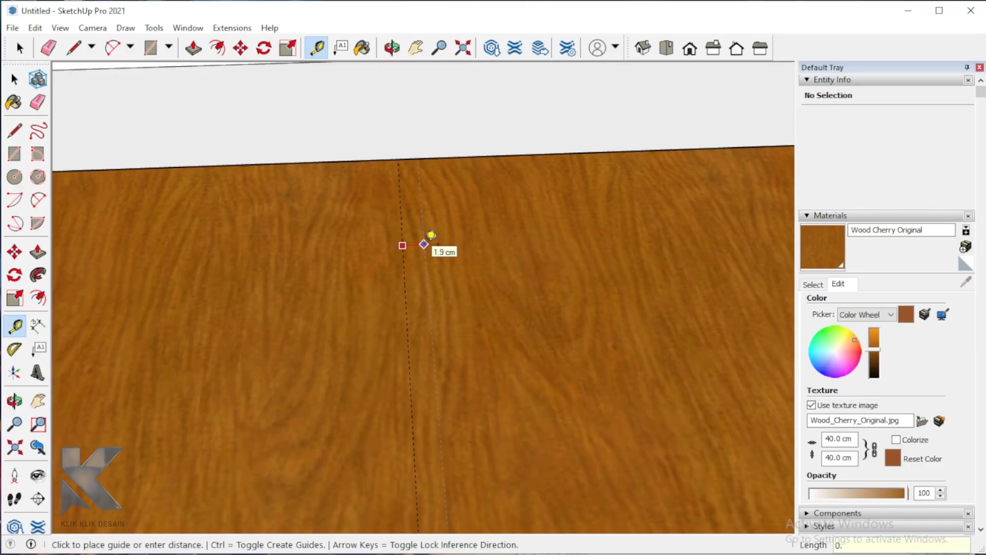
key("Return")
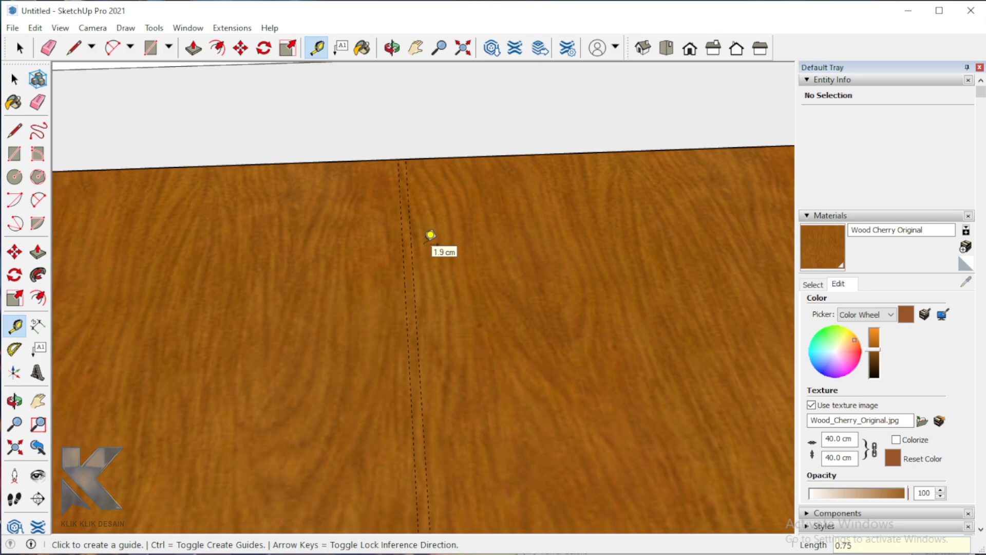
left_click(404, 258)
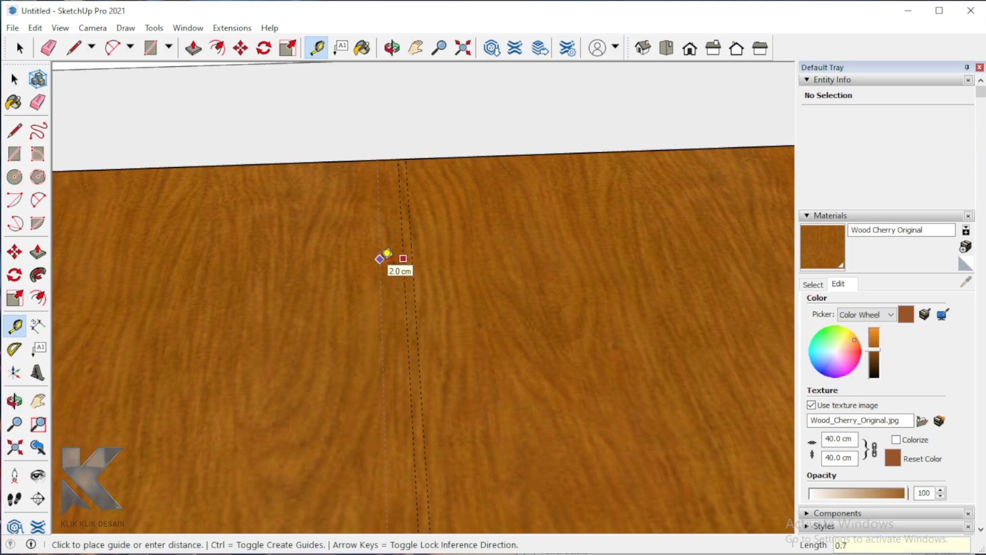
left_click(387, 254)
scroll(389, 249, "down", 4)
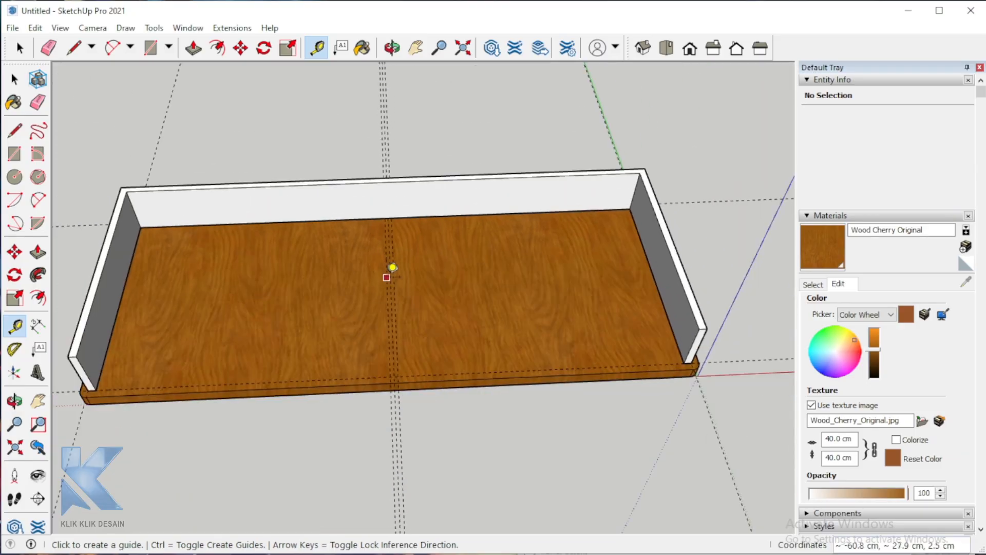
- Draw a 1.5 cm wide rectangle between the two outer centre guides, from the long wall to the guide along the open side
scroll(392, 268, "up", 4)
left_click(18, 156)
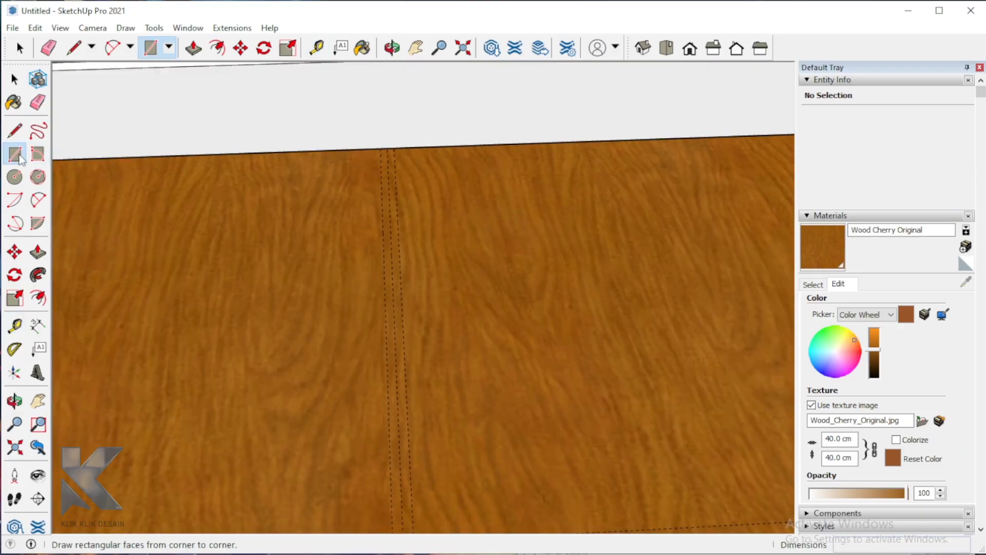
left_click(381, 150)
scroll(381, 149, "down", 3)
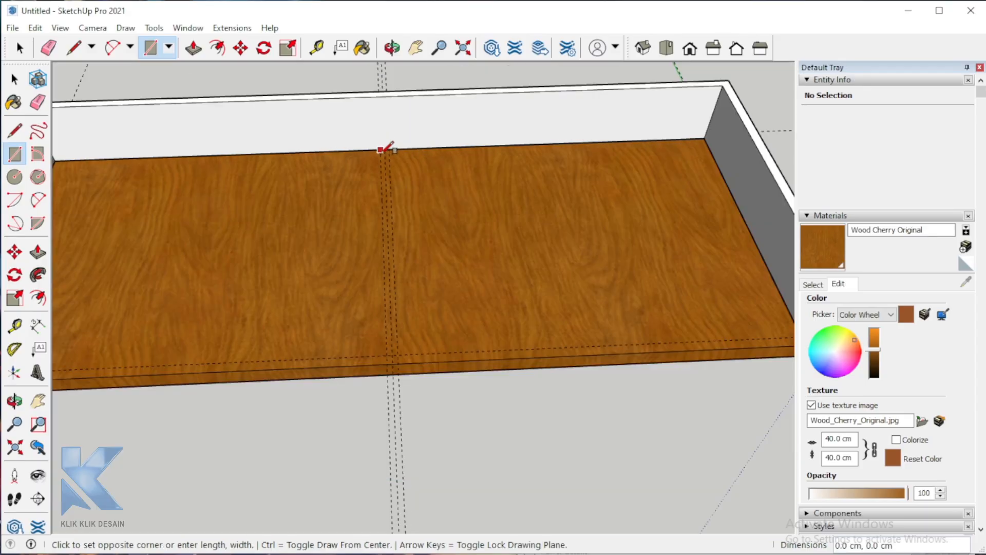
scroll(381, 150, "down", 2)
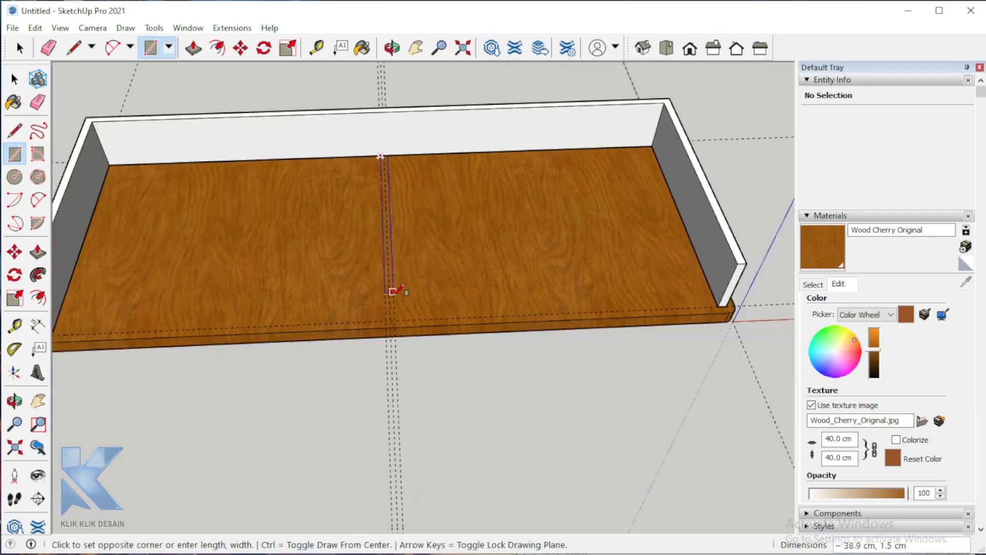
left_click(394, 320)
- Push/Pull the centre strip up 11 cm, level with the frame walls, to form a divider
scroll(401, 296, "up", 2)
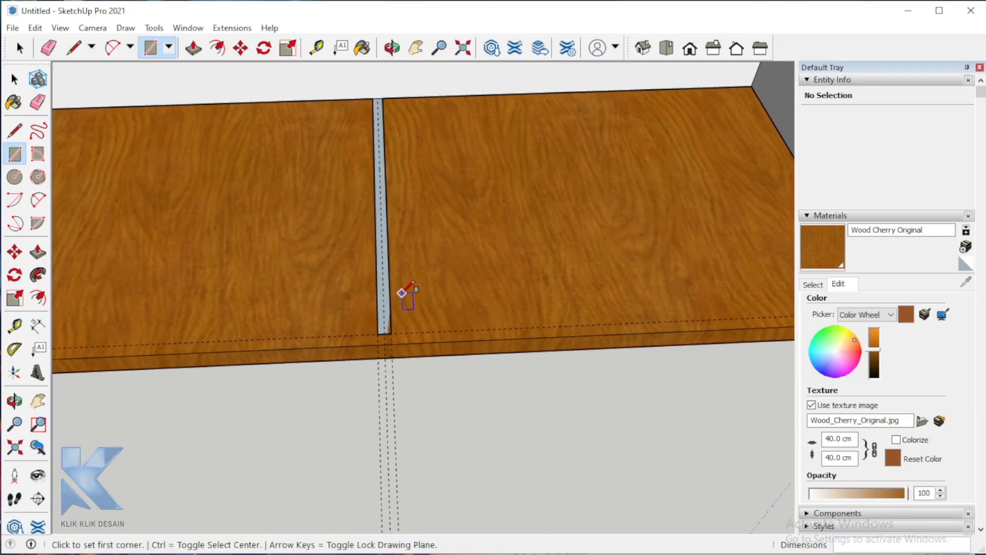
key("p")
left_click(391, 305)
scroll(394, 305, "down", 1)
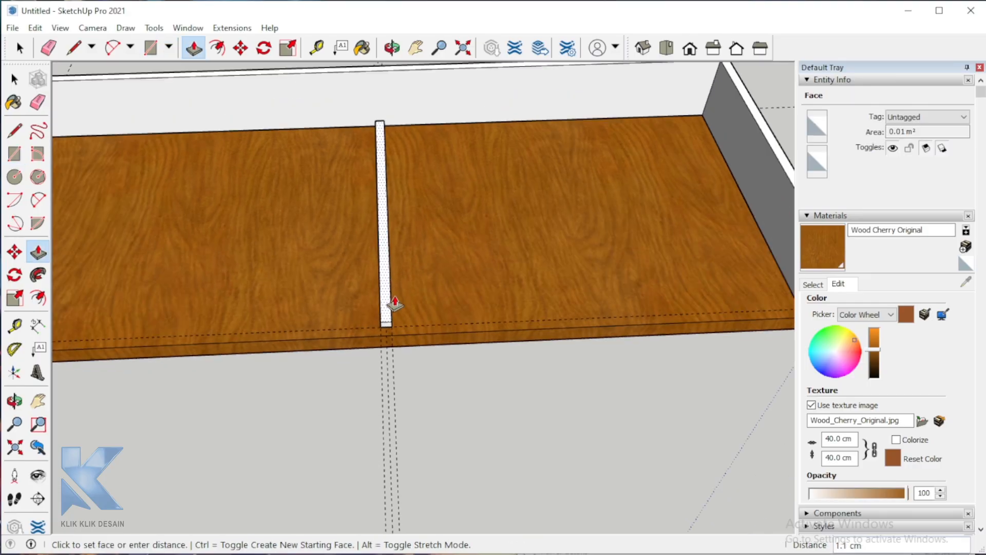
scroll(688, 216, "down", 3)
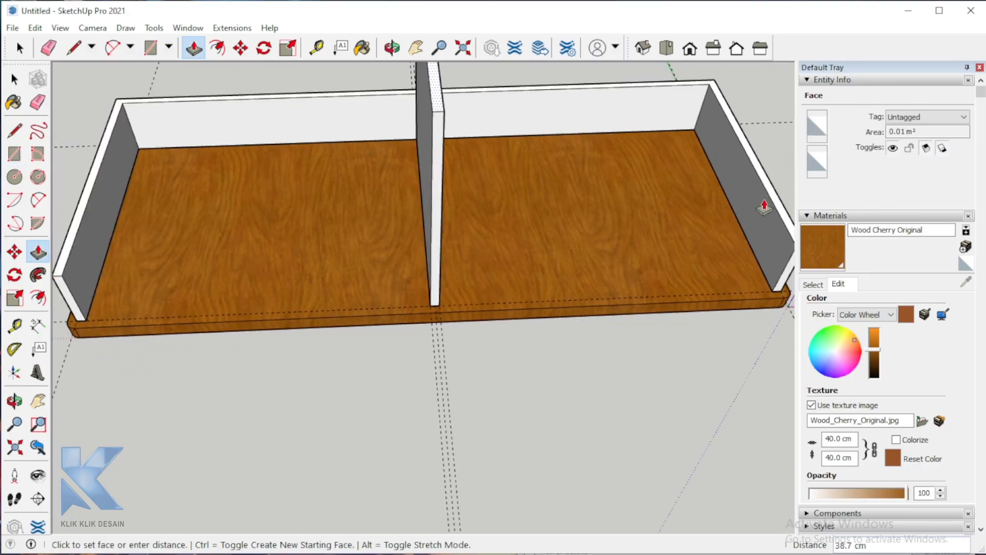
left_click(92, 220)
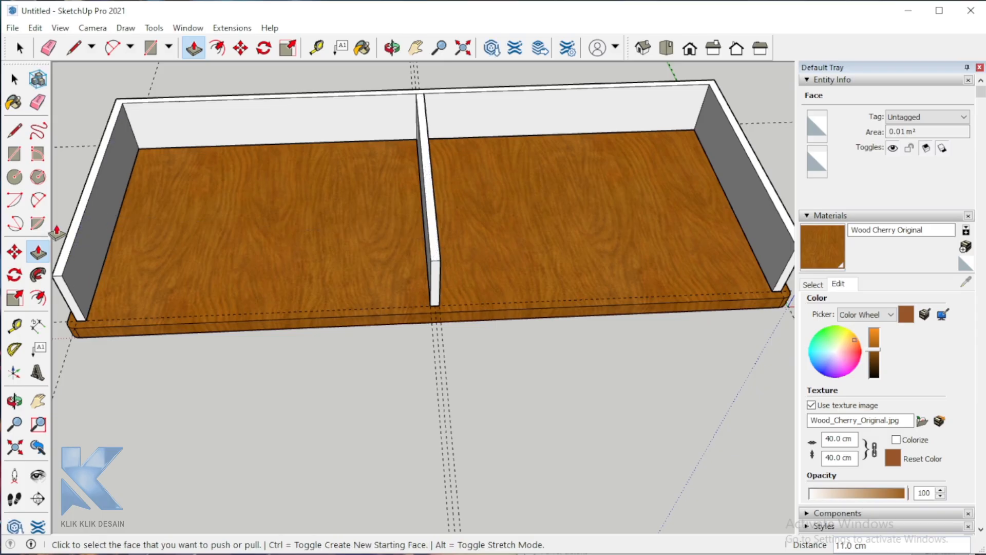
- Paint the whole connected frame, including the centre divider, with Wood Cherry Original
left_click(15, 400)
left_click_drag(128, 318, 281, 266)
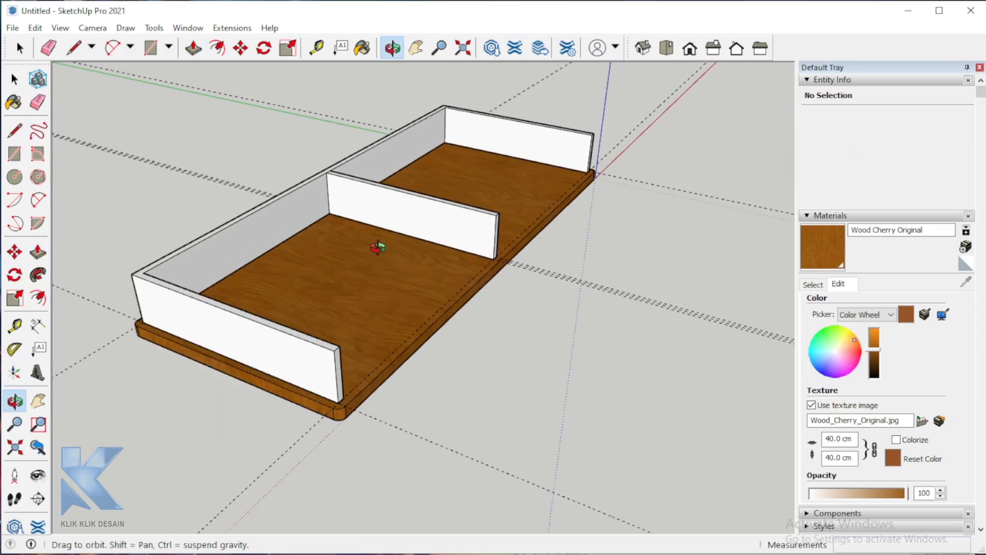
key("space")
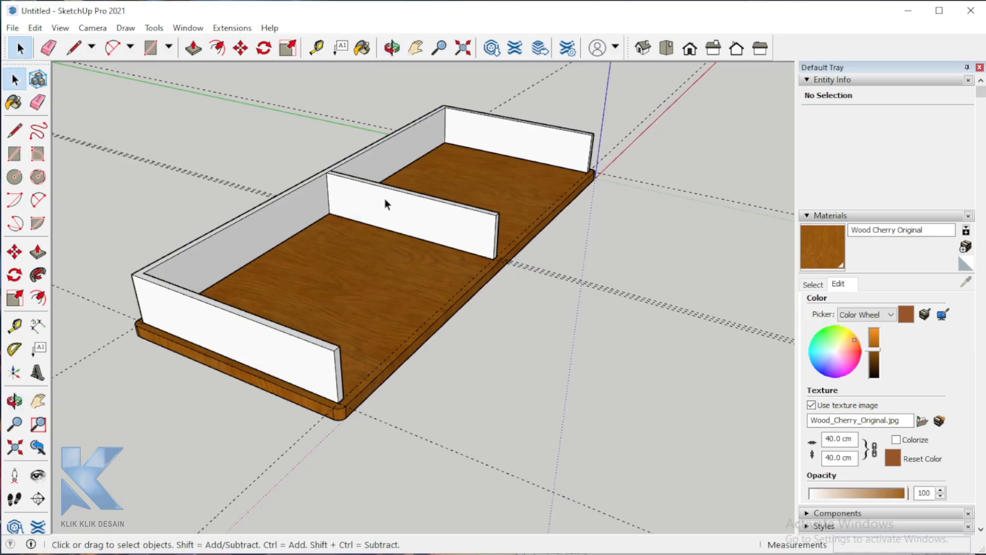
triple_click(376, 204)
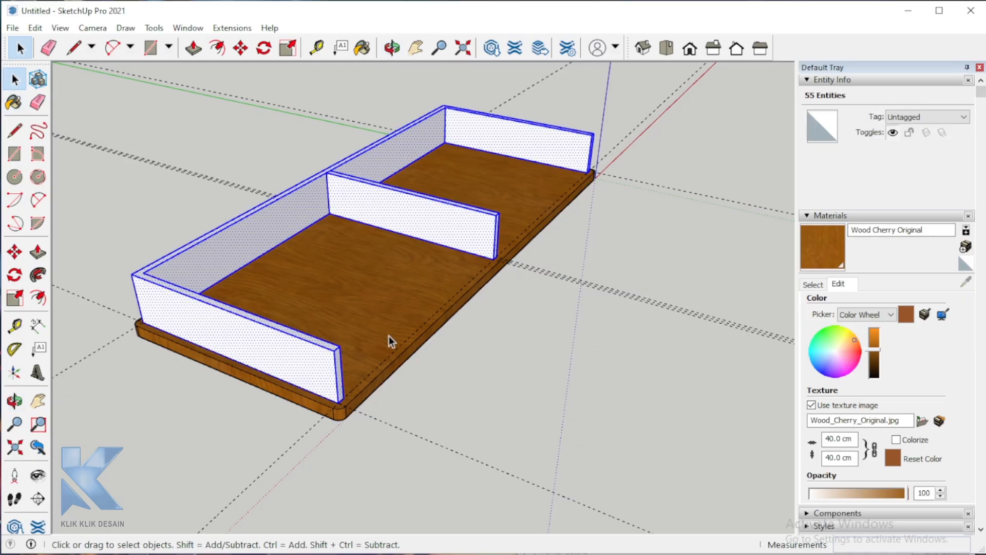
left_click(830, 244)
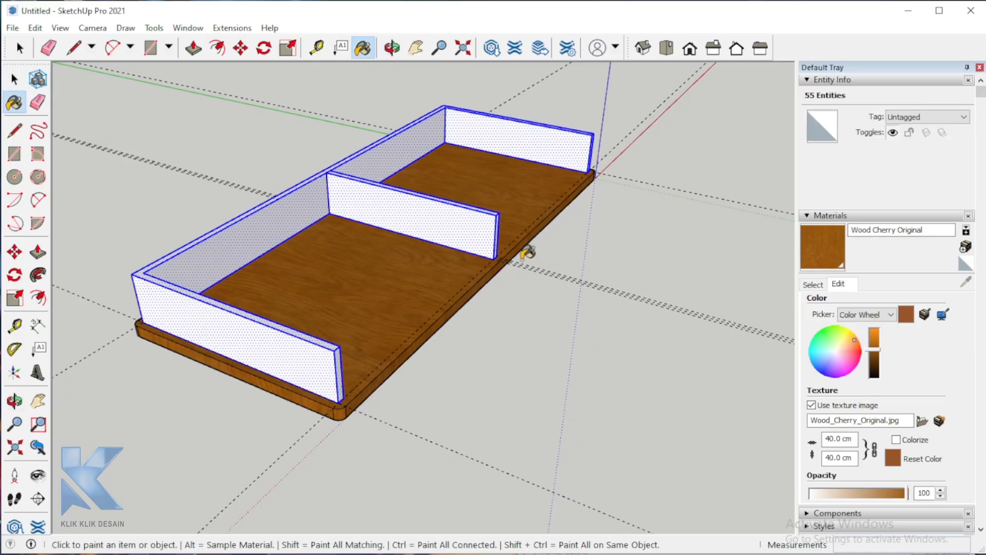
left_click(457, 219)
- Make a group of the selected frame walls and divider
right_click(452, 225)
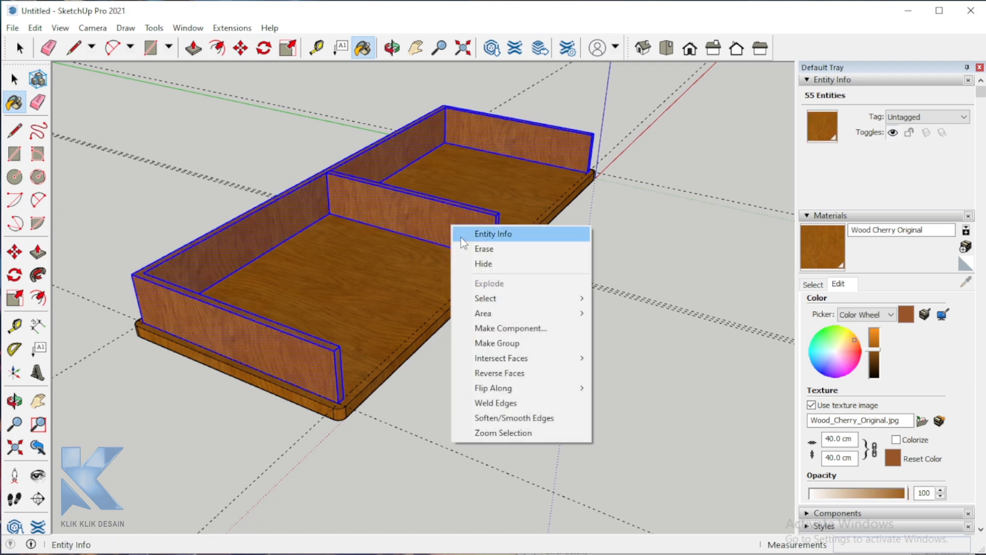
left_click(497, 343)
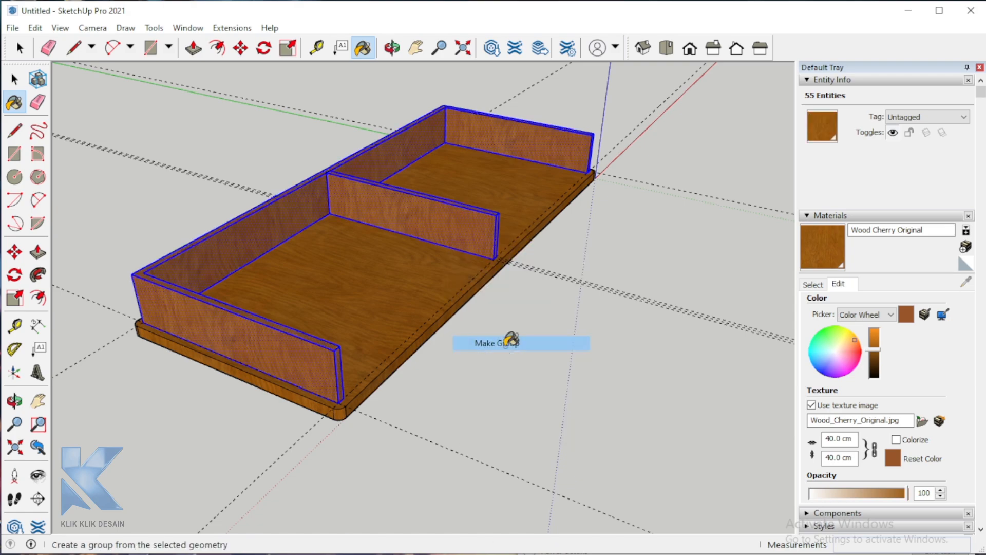
left_click(13, 403)
left_click_drag(469, 333, 398, 401)
left_click_drag(343, 272, 264, 383)
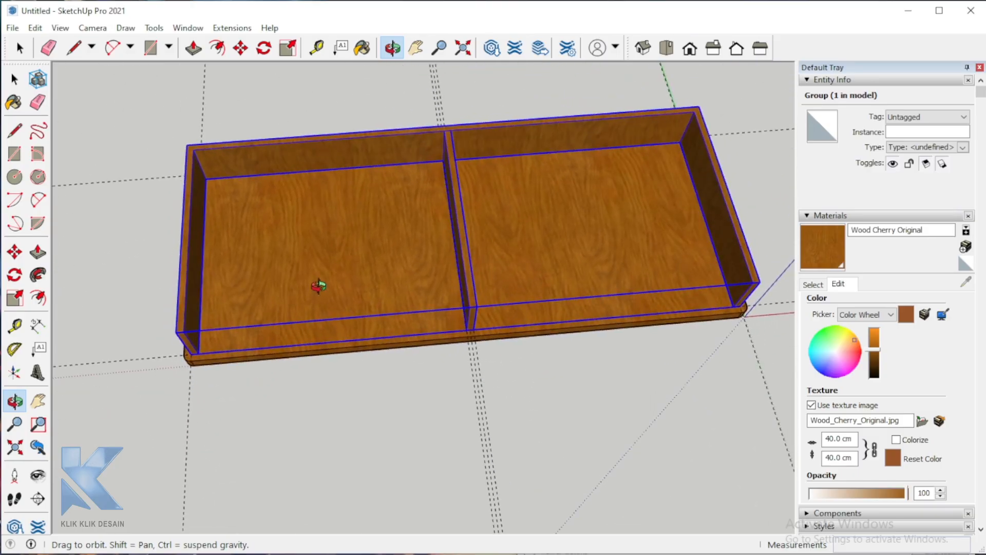
- Draw a 117 by 47 cm rectangle over the top of the frame, between its diagonally opposite outer corners
scroll(205, 134, "up", 10)
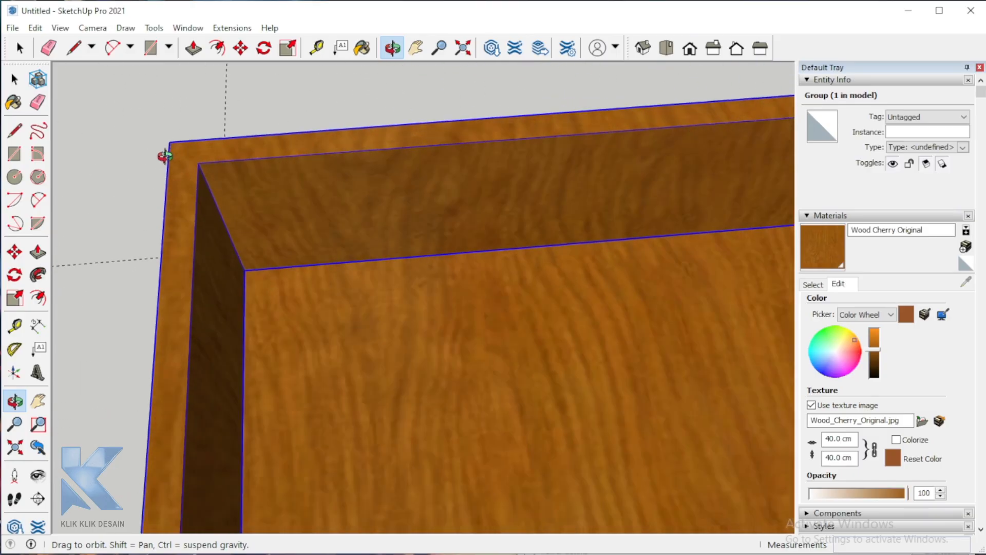
left_click(14, 153)
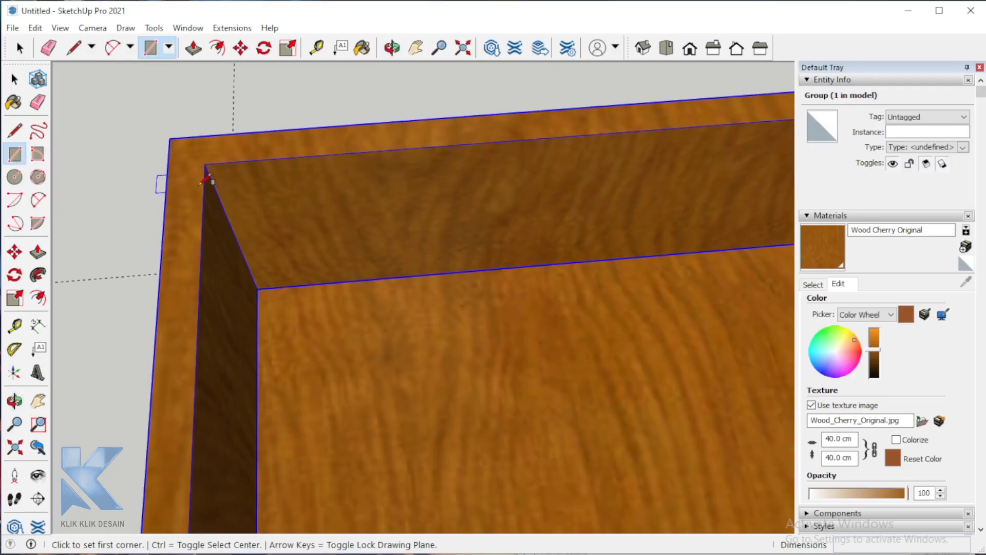
left_click(170, 137)
scroll(174, 139, "down", 5)
scroll(203, 168, "down", 3)
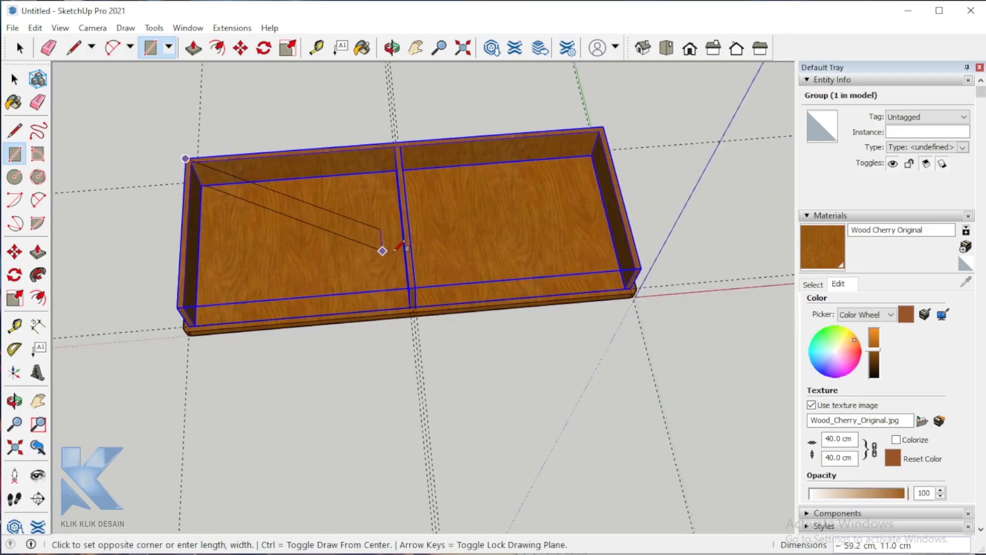
scroll(644, 271, "up", 6)
scroll(640, 274, "up", 1)
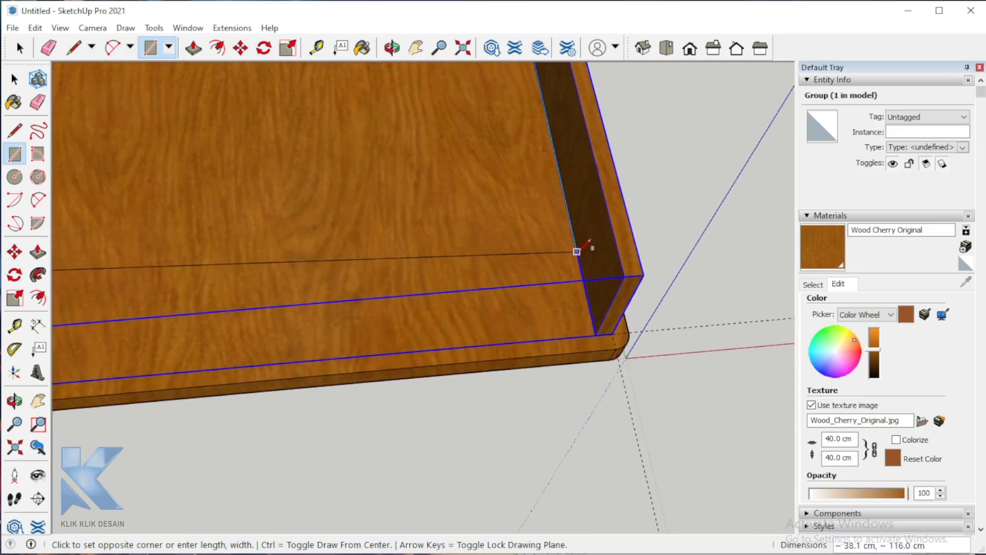
left_click(643, 275)
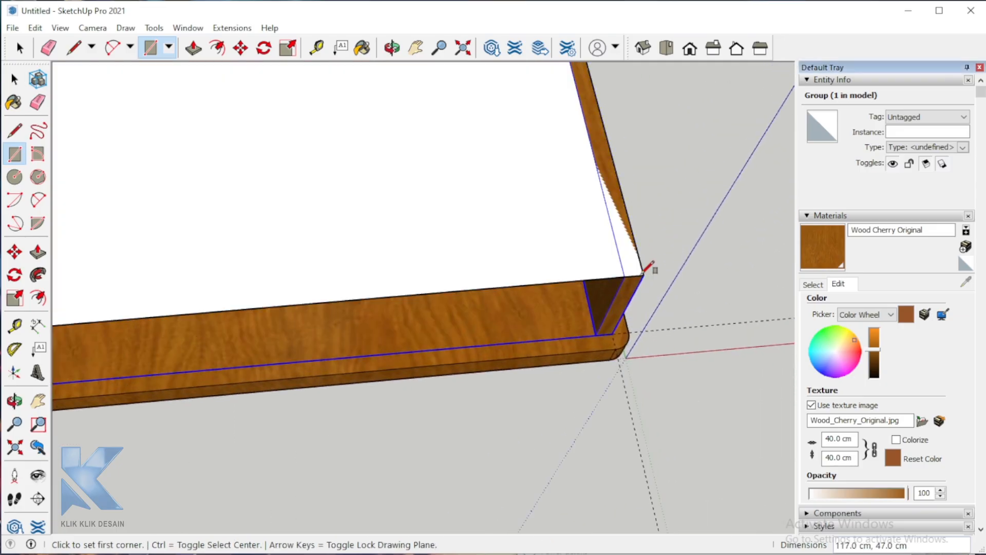
- Push/Pull the rectangle covering the frame up 2 cm to form a top slab
scroll(643, 275, "down", 5)
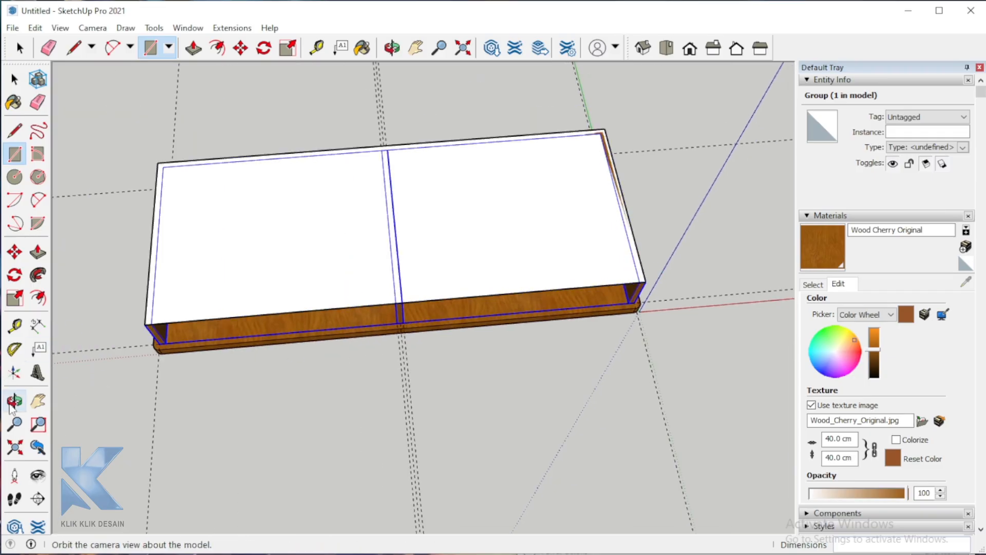
left_click(14, 401)
left_click_drag(329, 318, 640, 214)
scroll(338, 418, "up", 4)
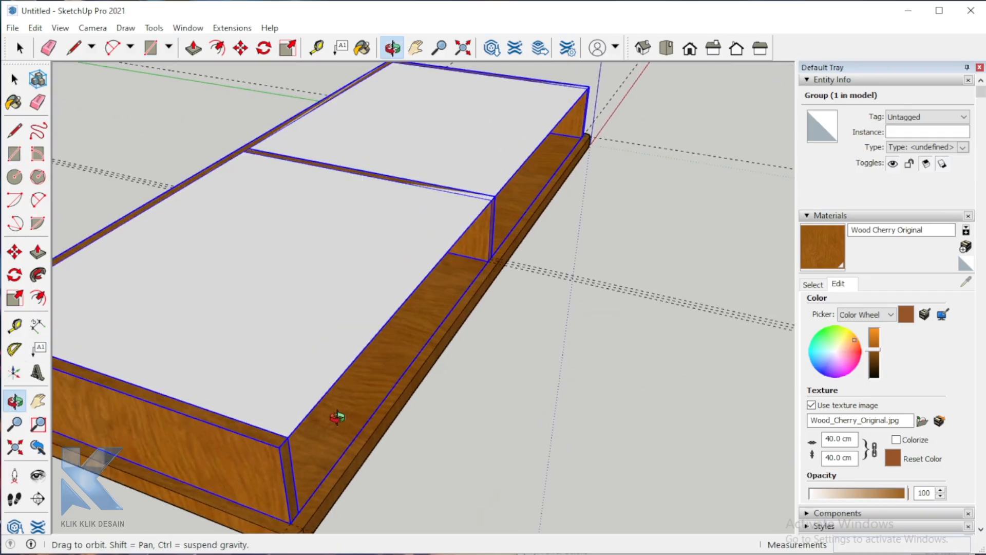
key("p")
left_click(300, 356)
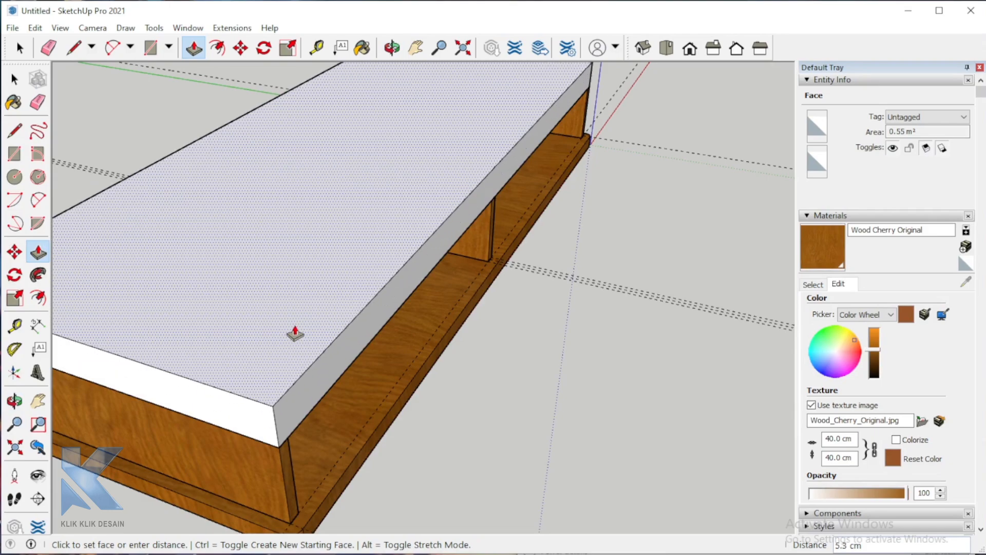
type("2")
key("Return")
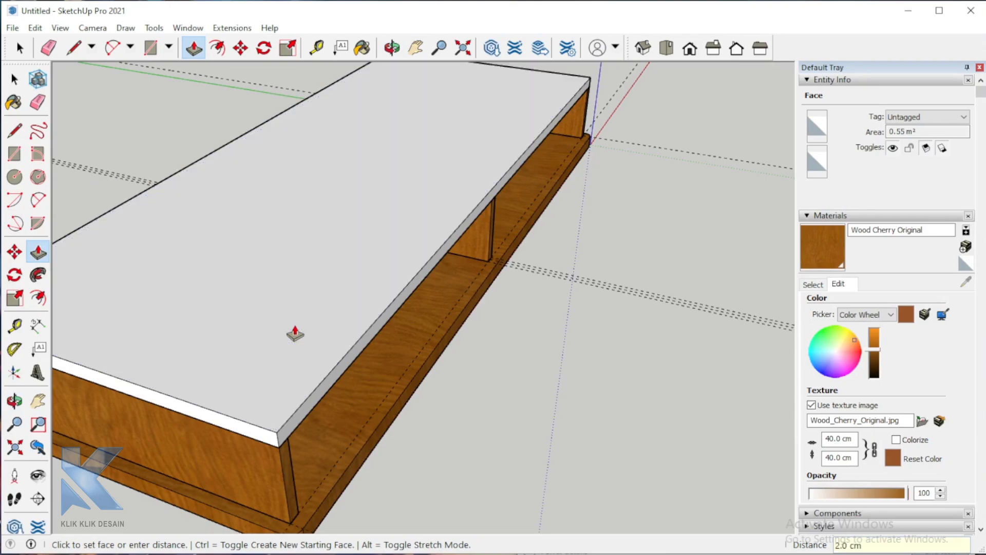
- Paint the entire top slab with Wood Cherry Original and make it a group
left_click(14, 401)
scroll(339, 370, "down", 5)
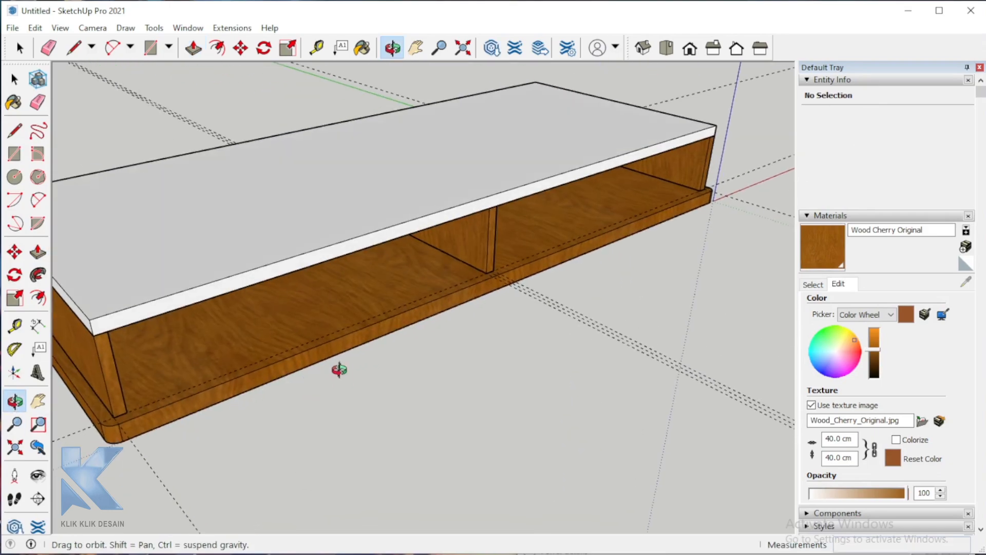
scroll(303, 328, "up", 5)
left_click_drag(317, 349, 144, 169)
left_click(16, 81)
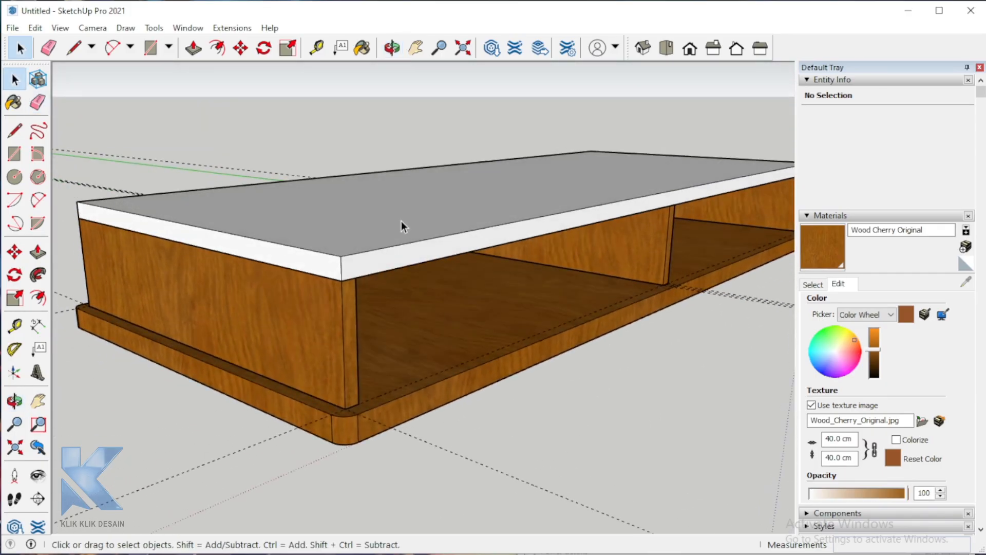
triple_click(402, 221)
left_click(827, 251)
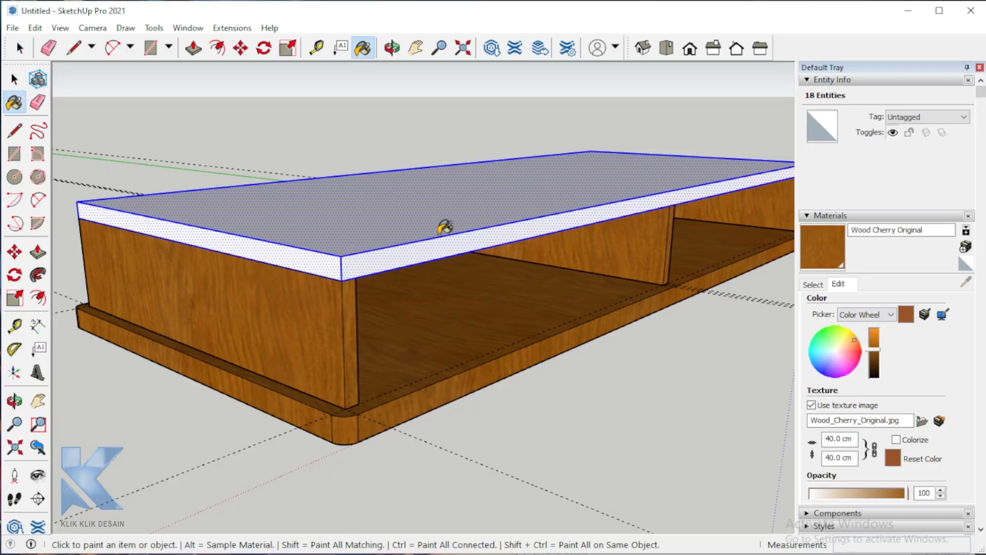
left_click(440, 226)
right_click(441, 238)
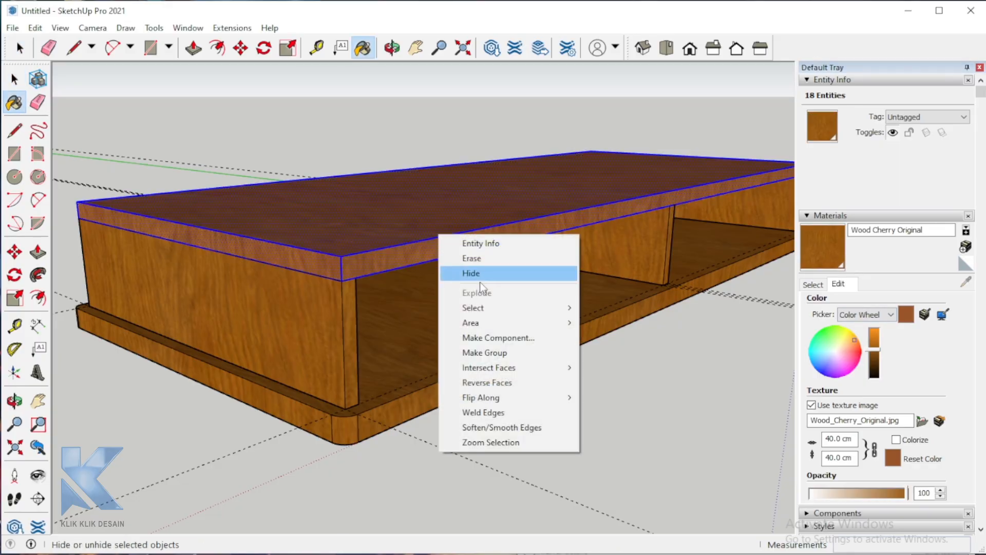
left_click(494, 355)
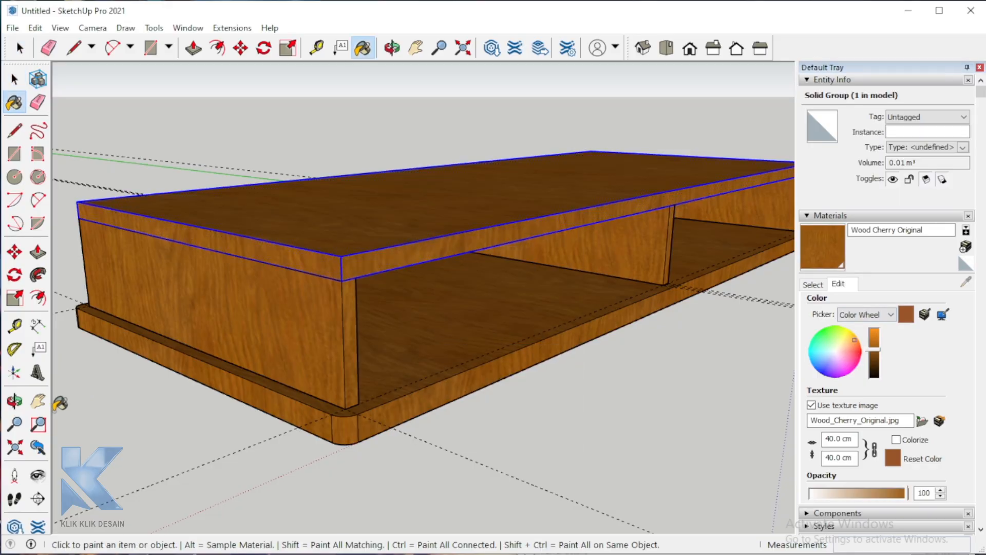
- Draw a 3 by 3 cm square on the top slab, starting at its outer corner on the open side
middle_click_drag(495, 354, 535, 449)
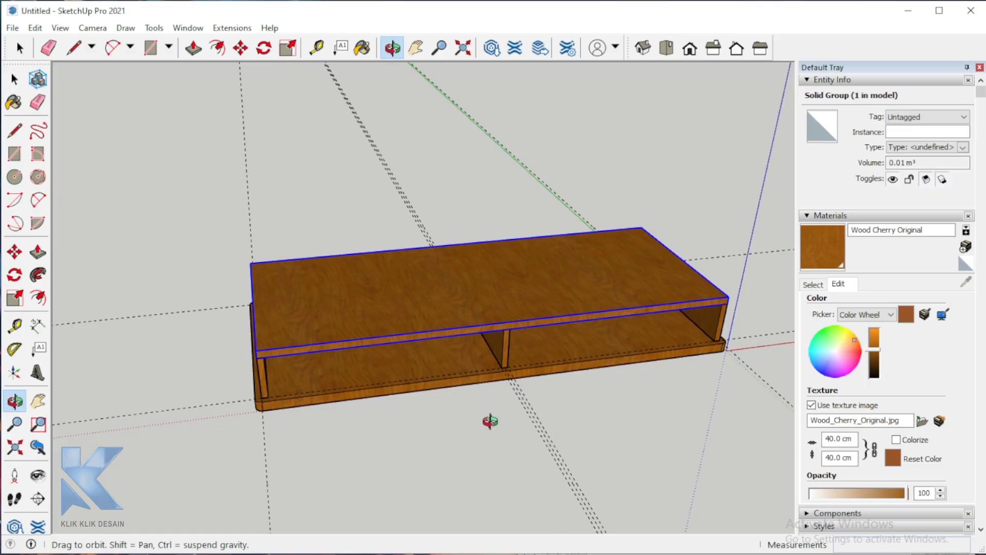
middle_click_drag(476, 390, 340, 496)
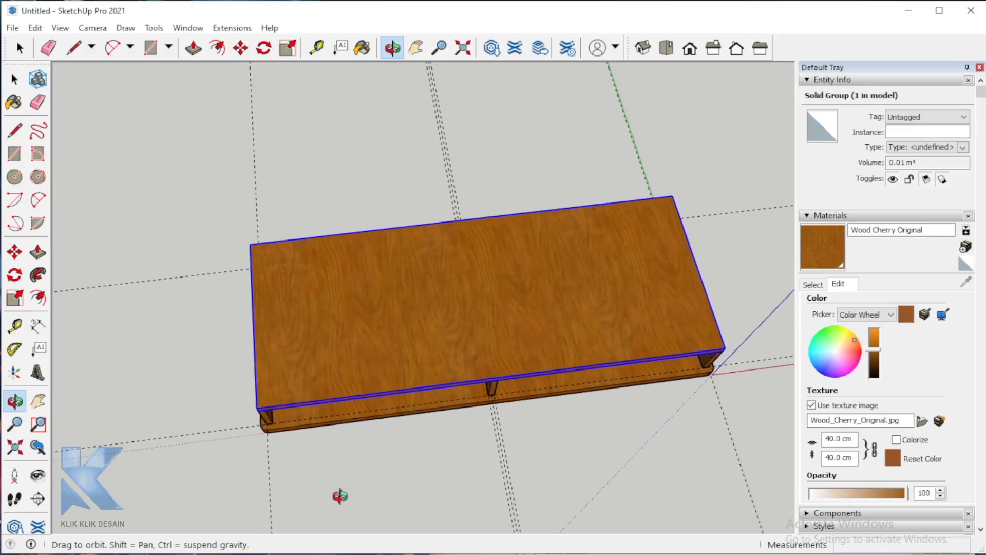
scroll(265, 398, "up", 3)
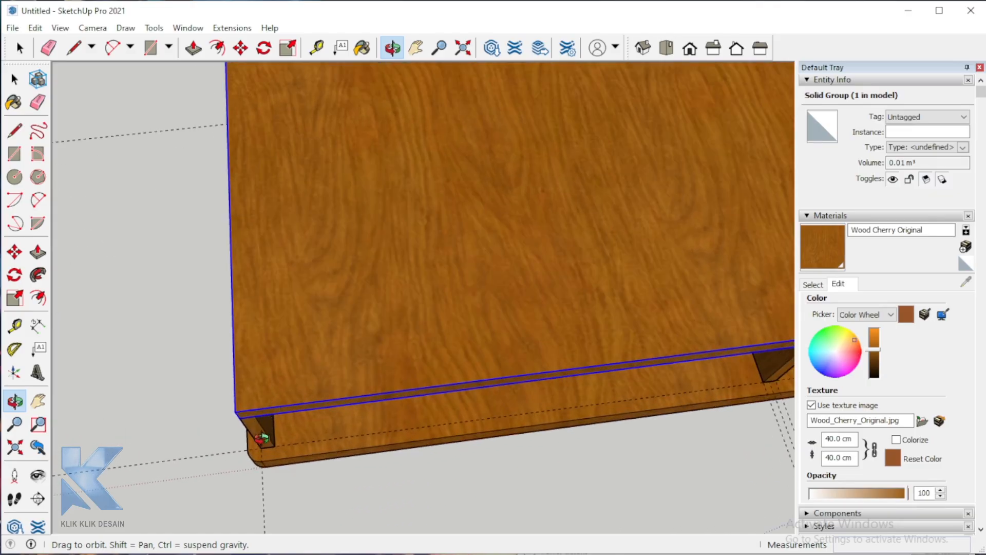
scroll(260, 441, "down", 3)
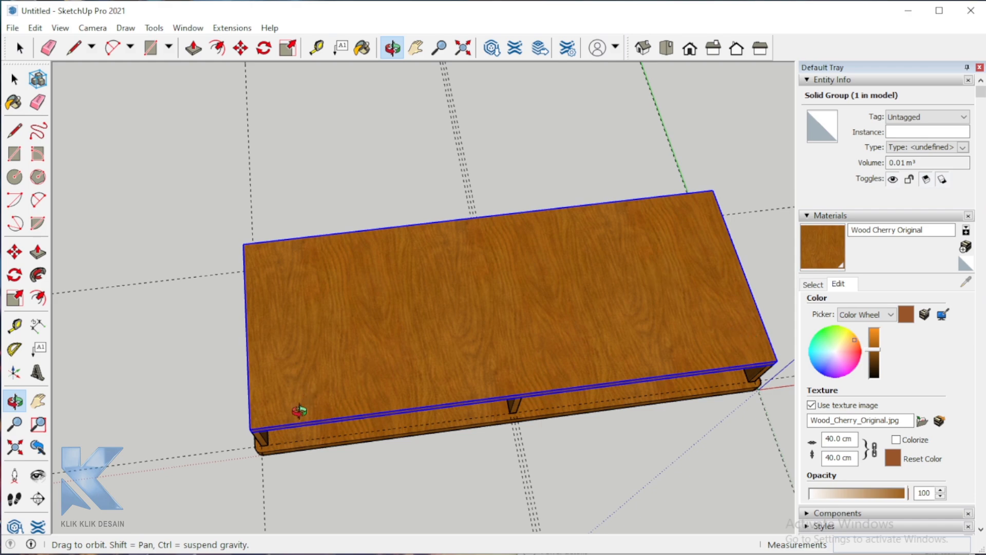
scroll(272, 417, "up", 6)
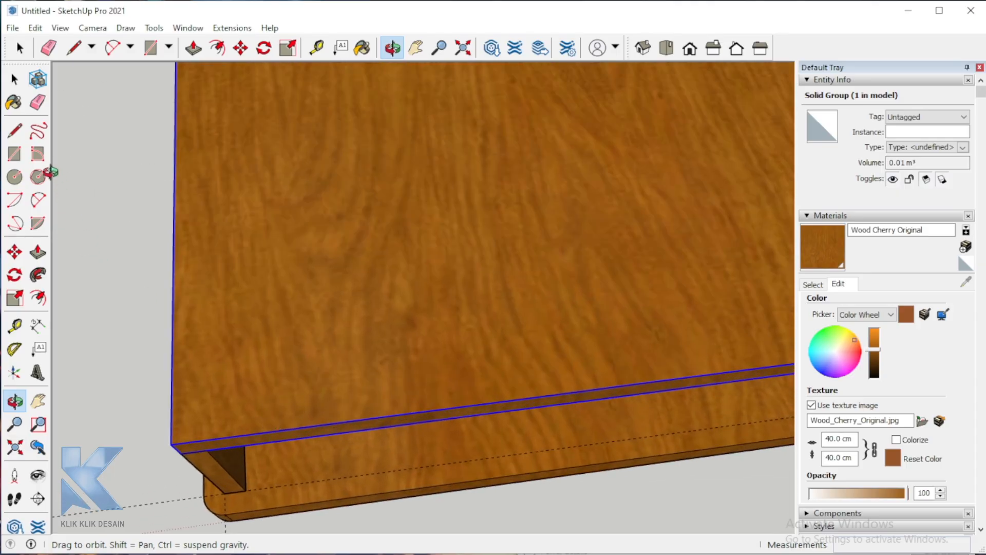
left_click(38, 154)
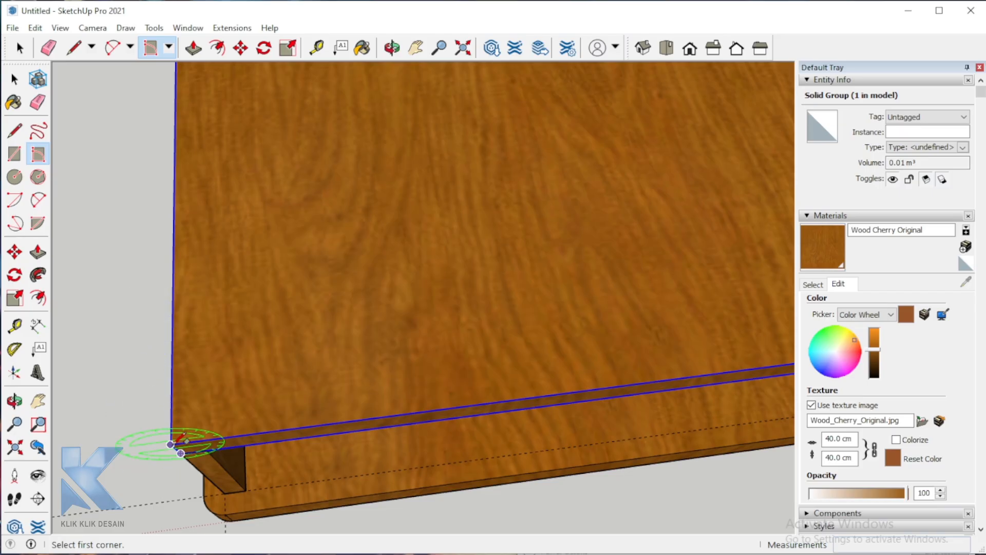
left_click(17, 156)
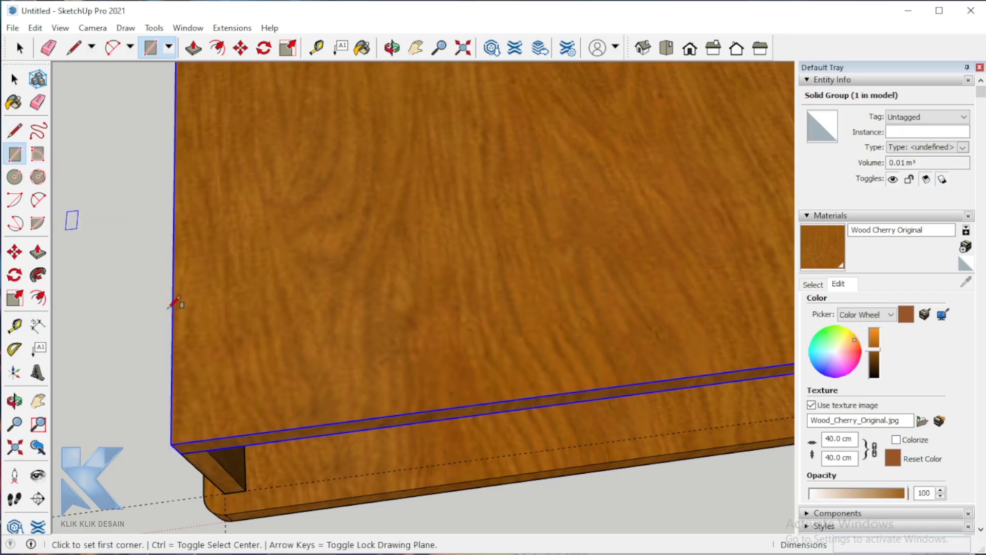
left_click(171, 444)
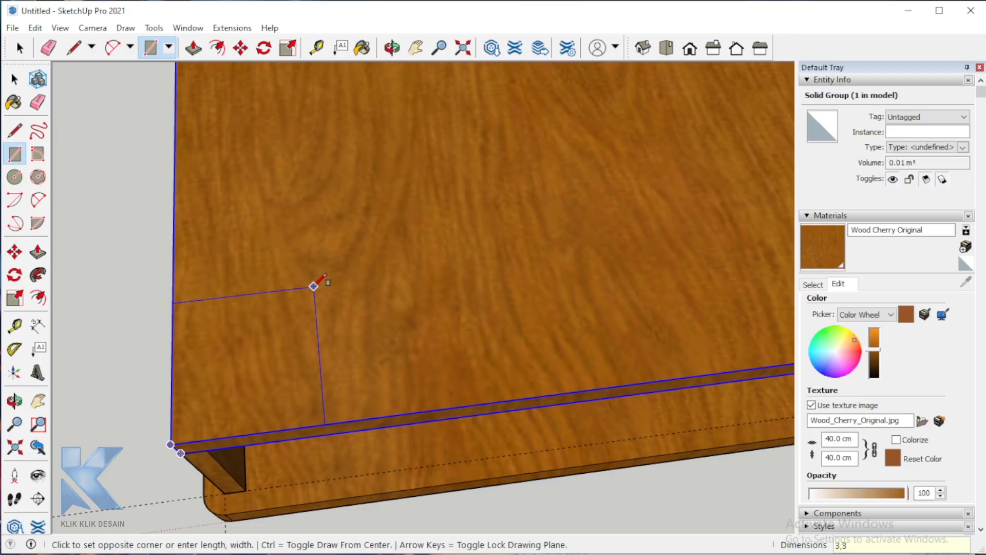
key("Escape")
scroll(316, 282, "down", 2)
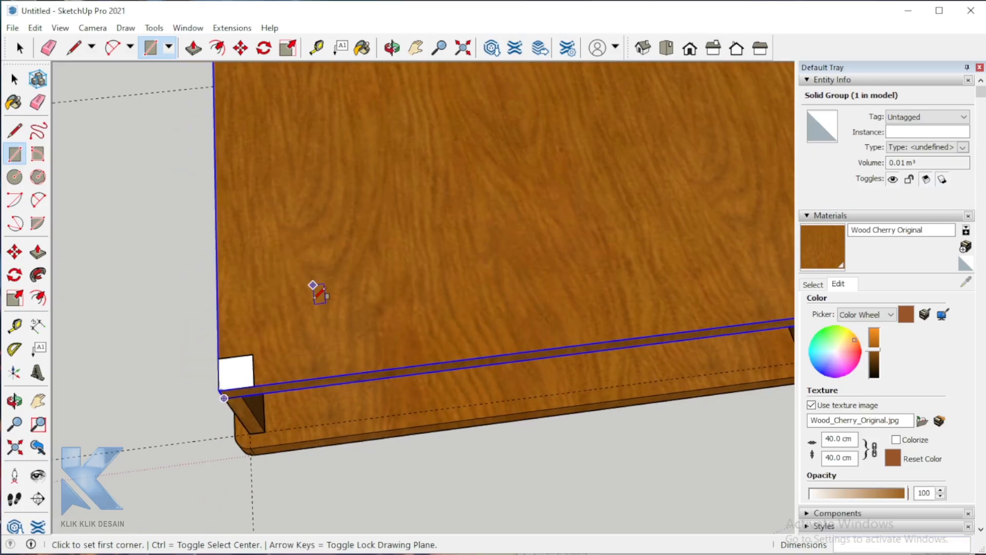
- Measure the small square's edge along the short side of the top slab
scroll(219, 390, "up", 3)
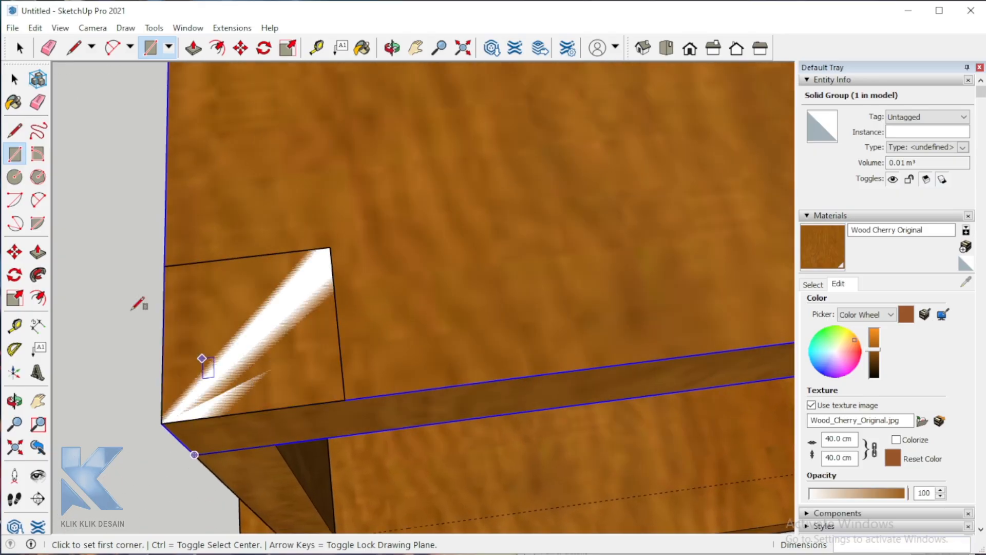
left_click(15, 325)
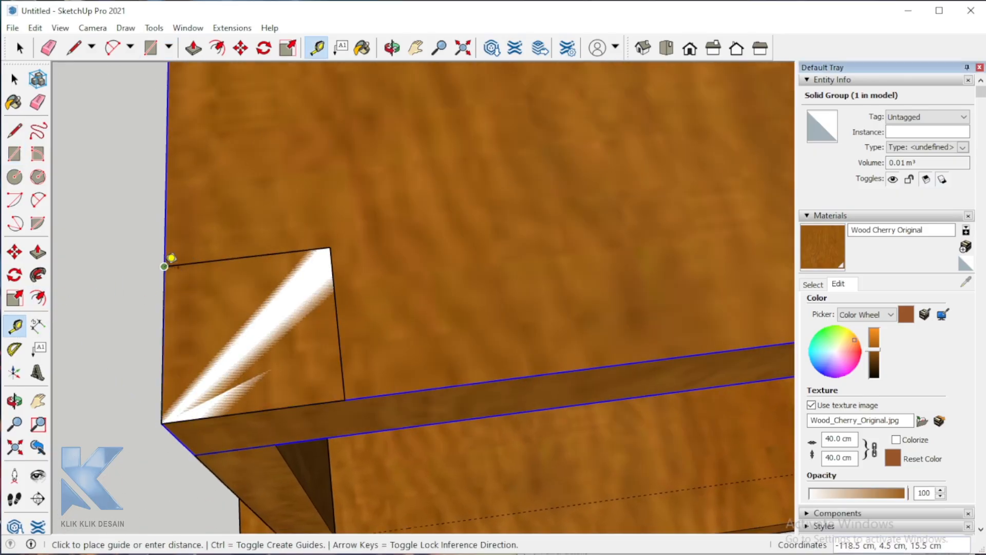
left_click(164, 265)
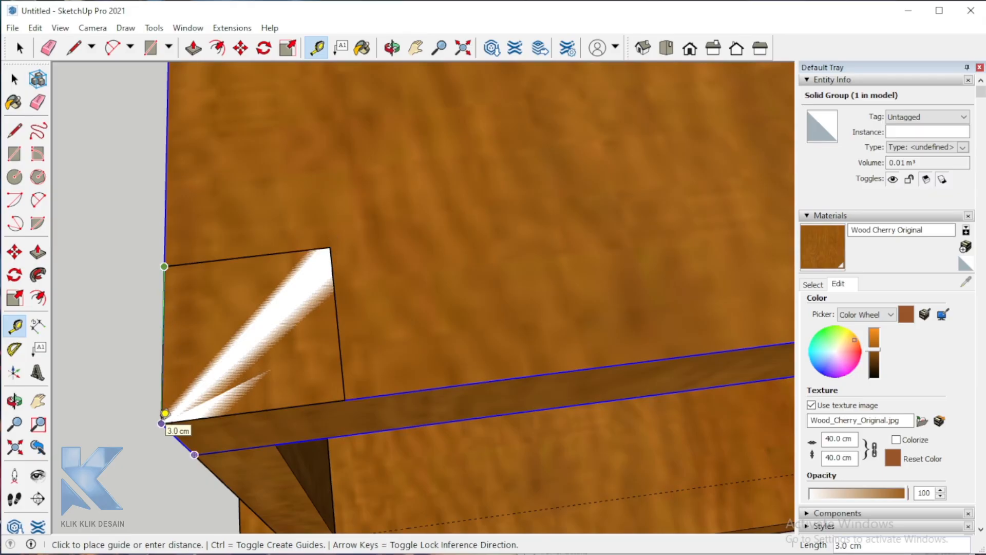
- Measure the height from the base board's lower edge to the top slab with the Tape Measure
left_click(15, 400)
left_click_drag(298, 359, 352, 297)
scroll(352, 297, "down", 3)
left_click_drag(370, 363, 475, 271)
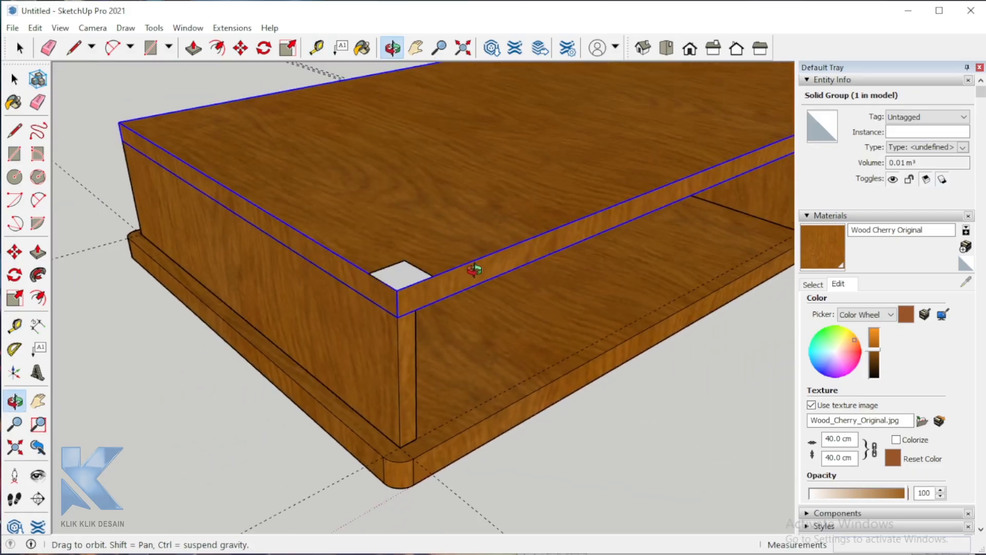
left_click(14, 326)
left_click(368, 273)
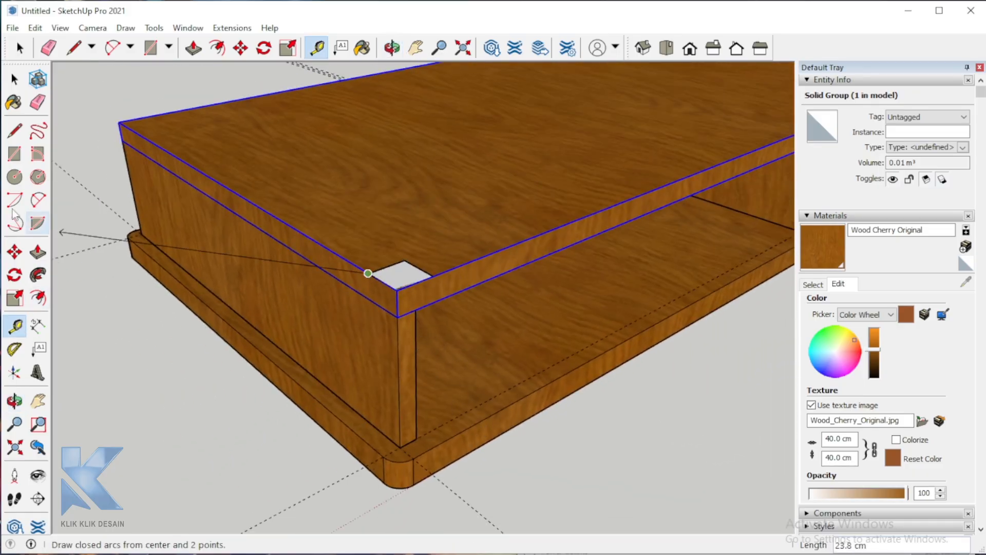
left_click(14, 325)
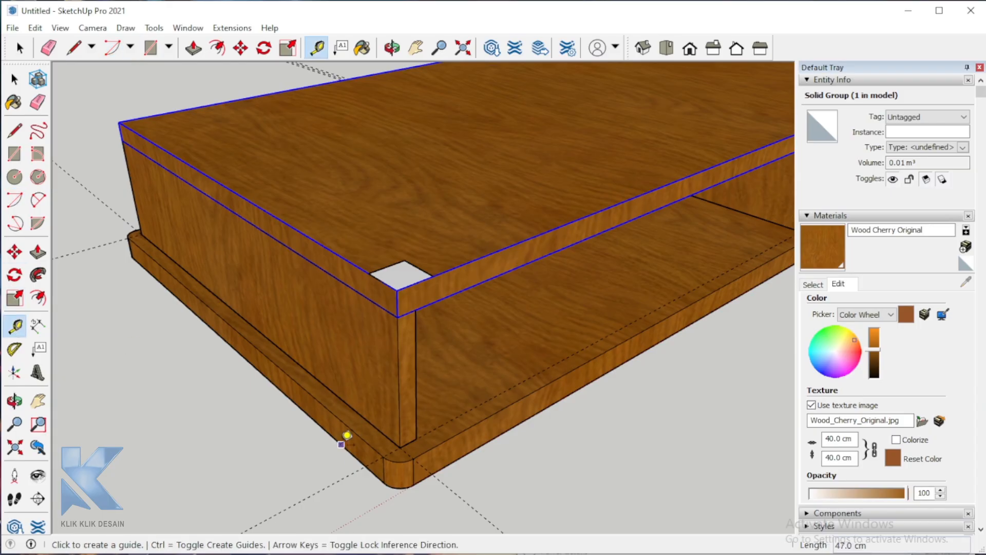
left_click(341, 444)
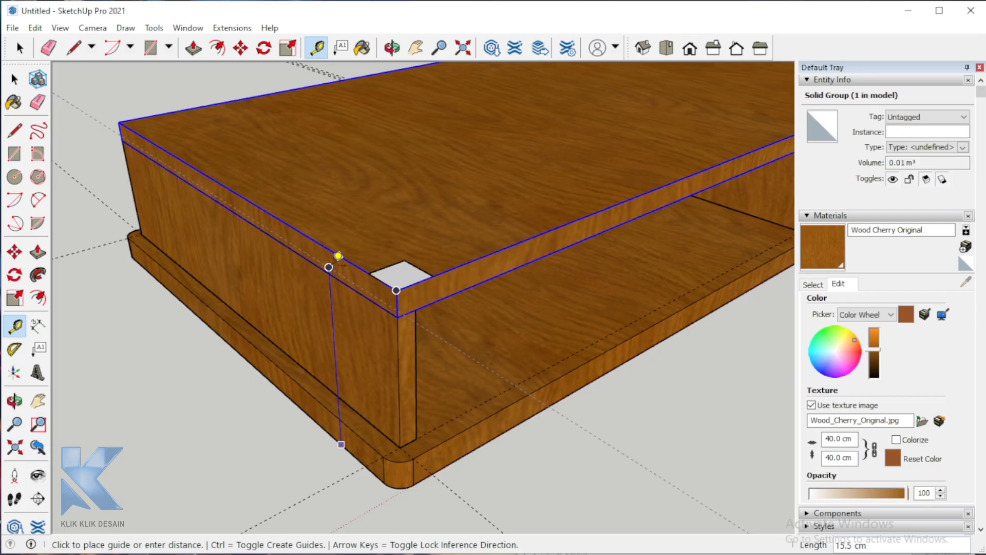
key("space")
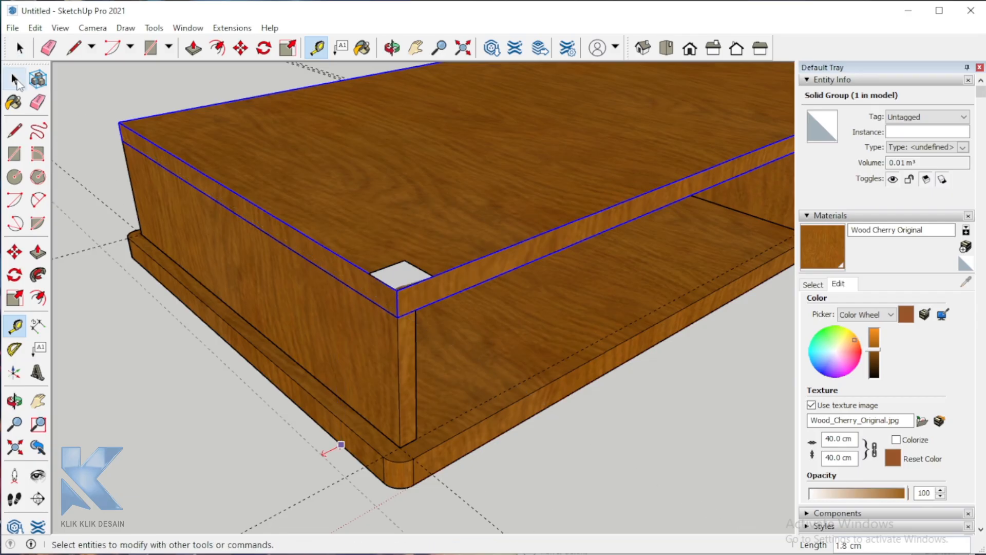
- Extrude the small square at the top slab's corner upward 60 cm with Push/Pull to form a post
left_click(497, 420)
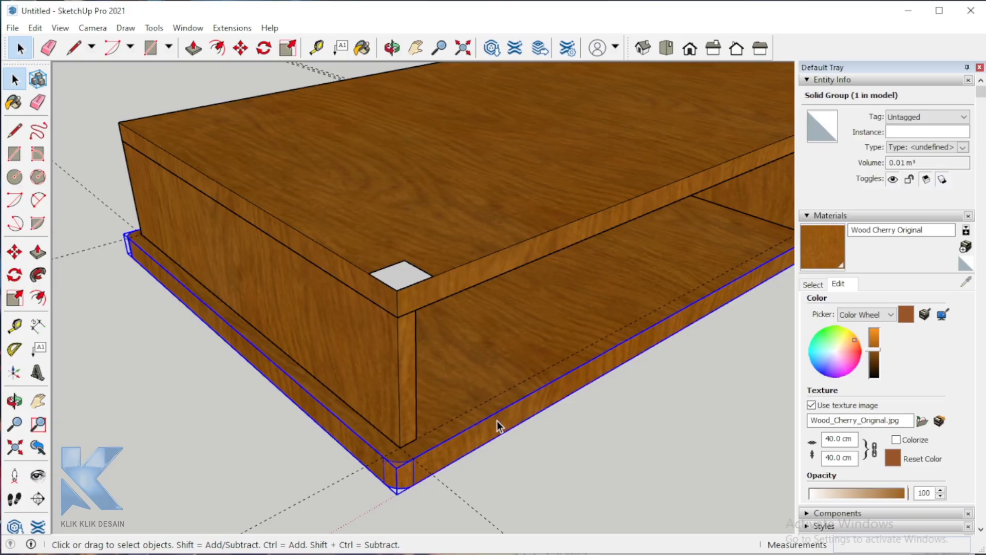
left_click(379, 358)
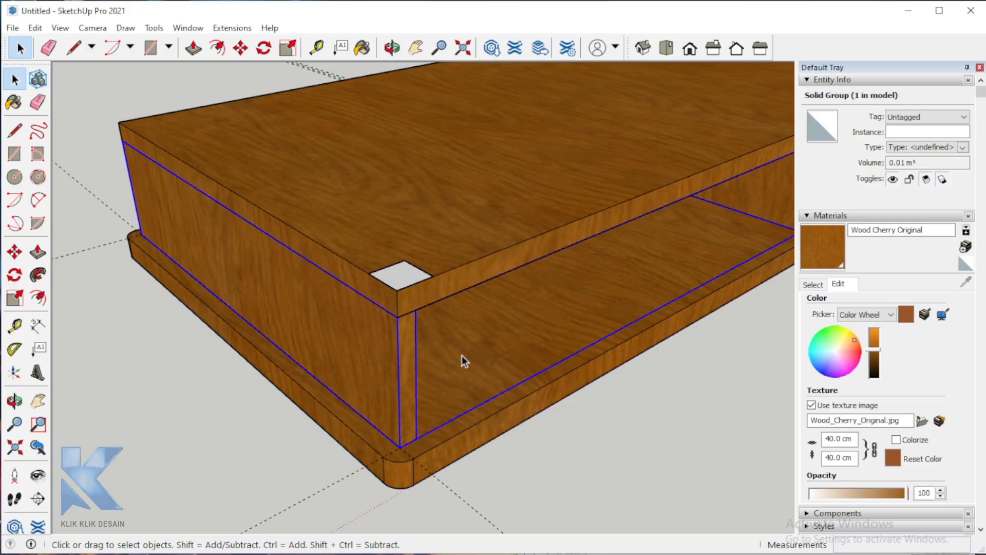
left_click(399, 281)
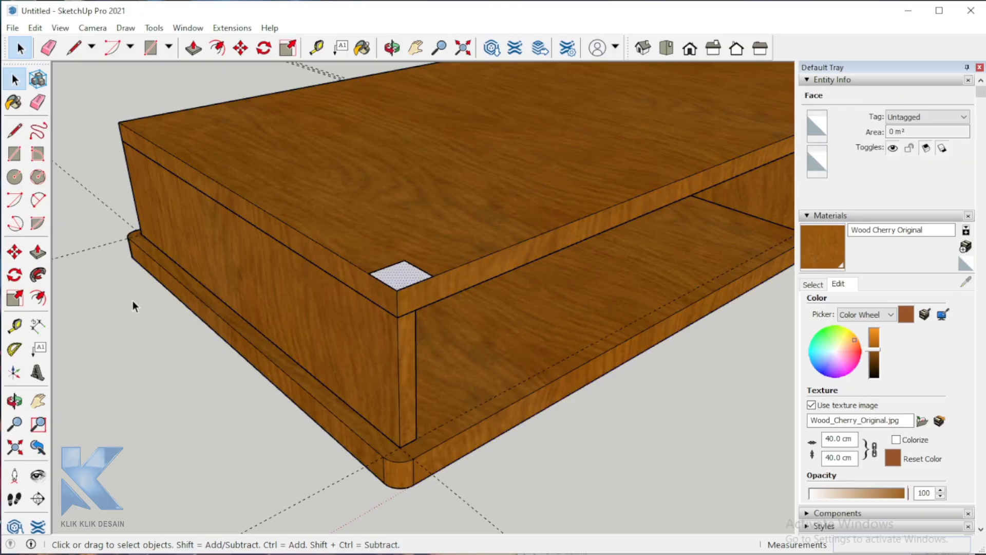
left_click(38, 251)
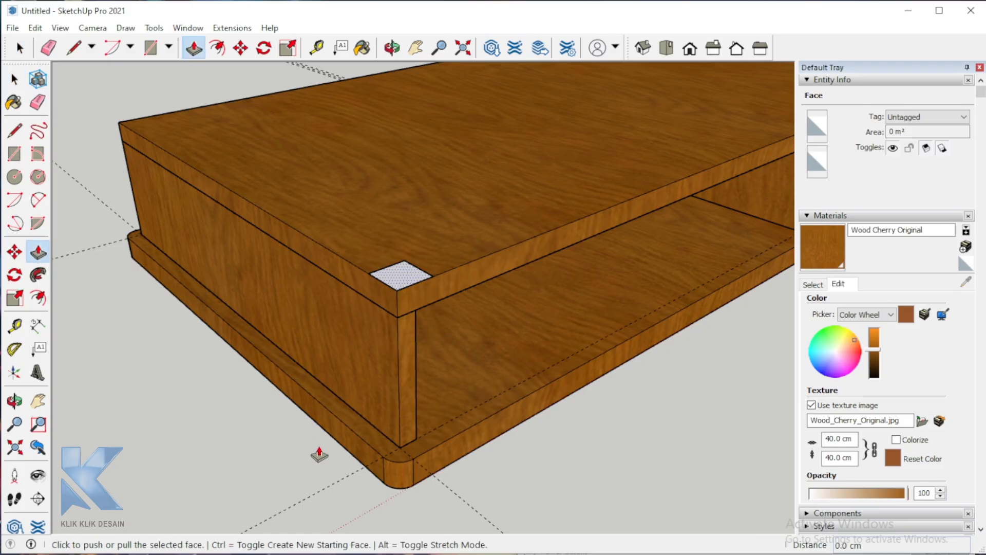
scroll(319, 454, "down", 3)
left_click(376, 339)
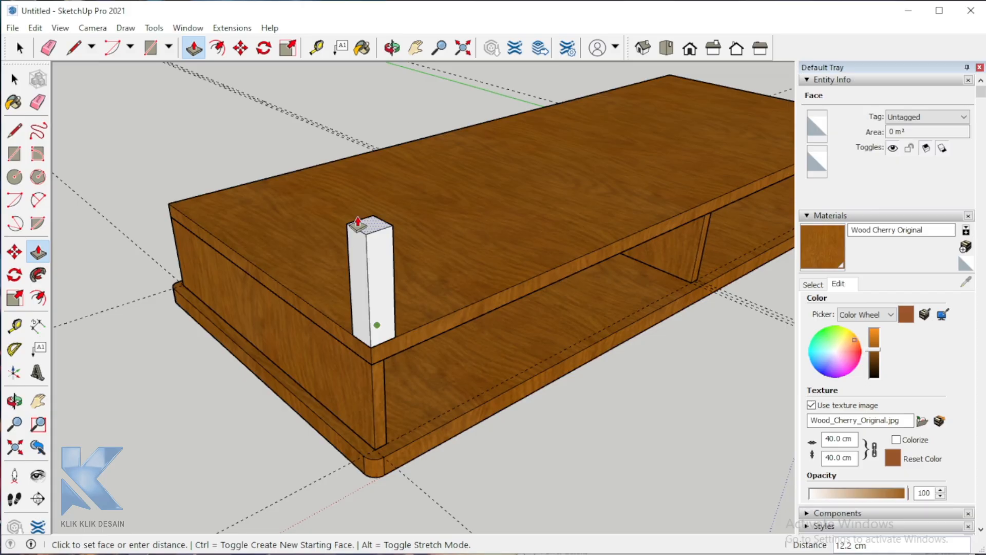
key("Return")
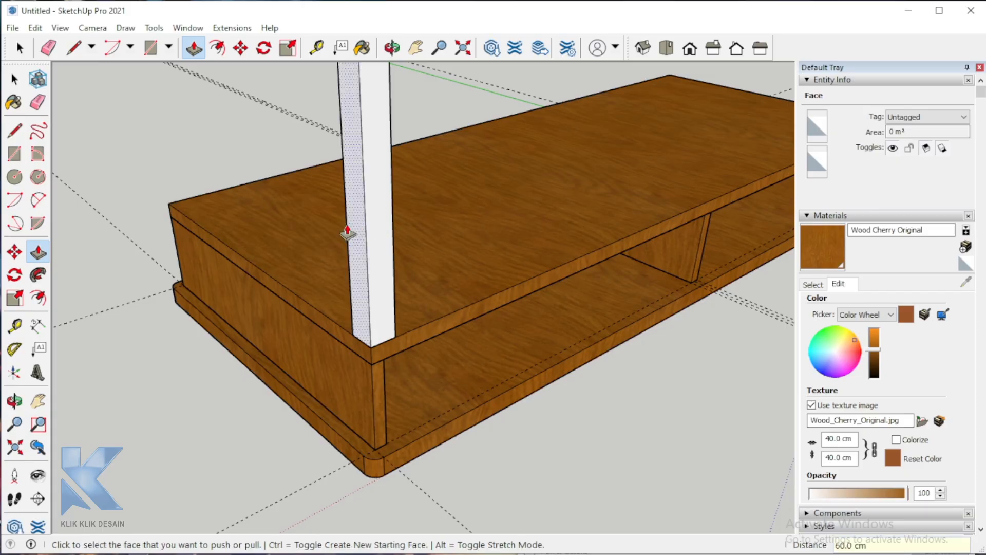
scroll(374, 409, "down", 5)
scroll(368, 277, "up", 2)
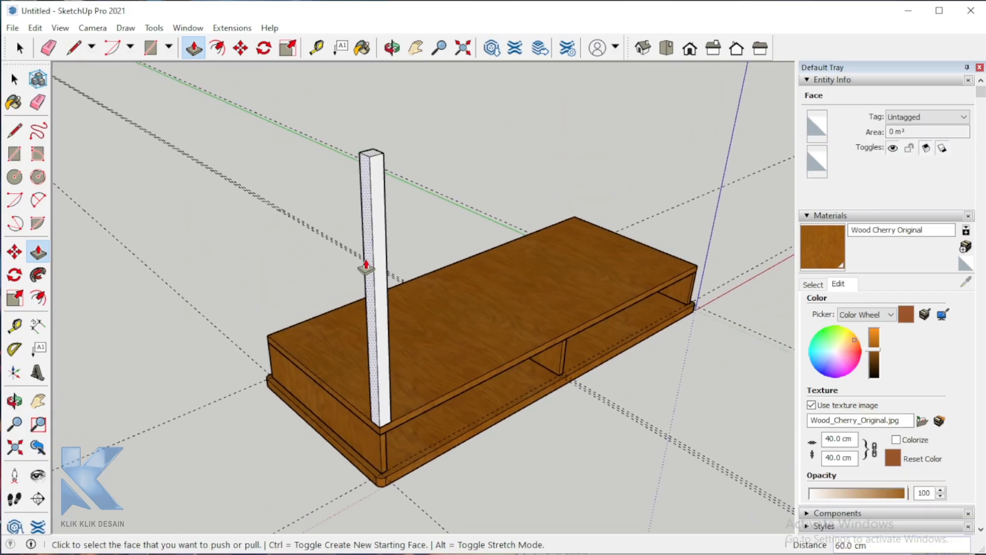
- Paint the whole corner post with Wood Cherry Original and make it a group
key("space")
triple_click(379, 269)
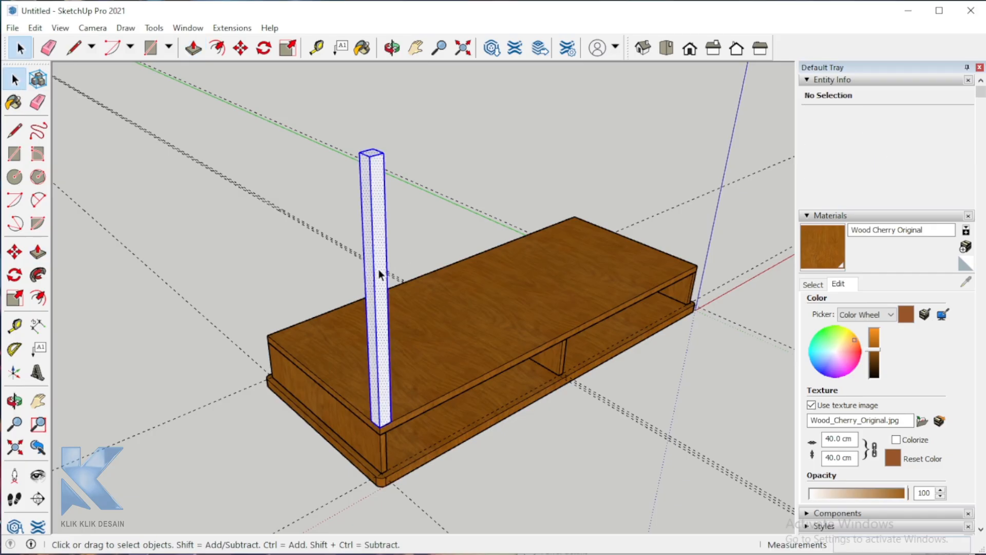
left_click(837, 259)
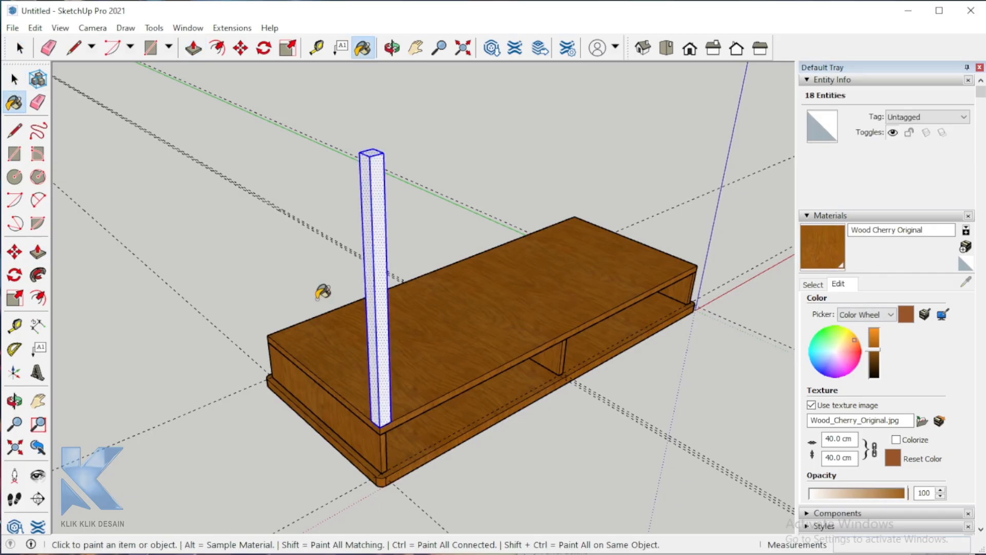
left_click(382, 294)
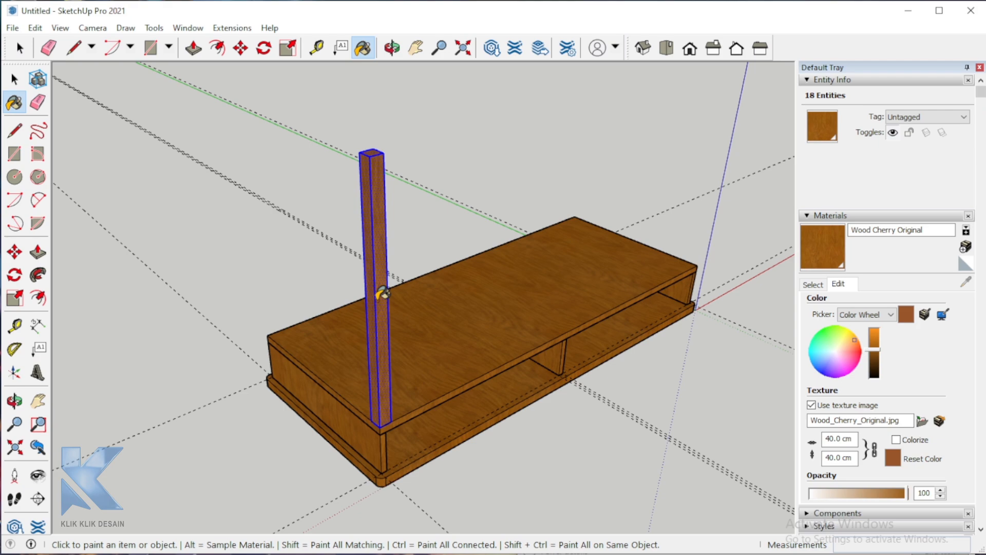
right_click(383, 294)
left_click(426, 416)
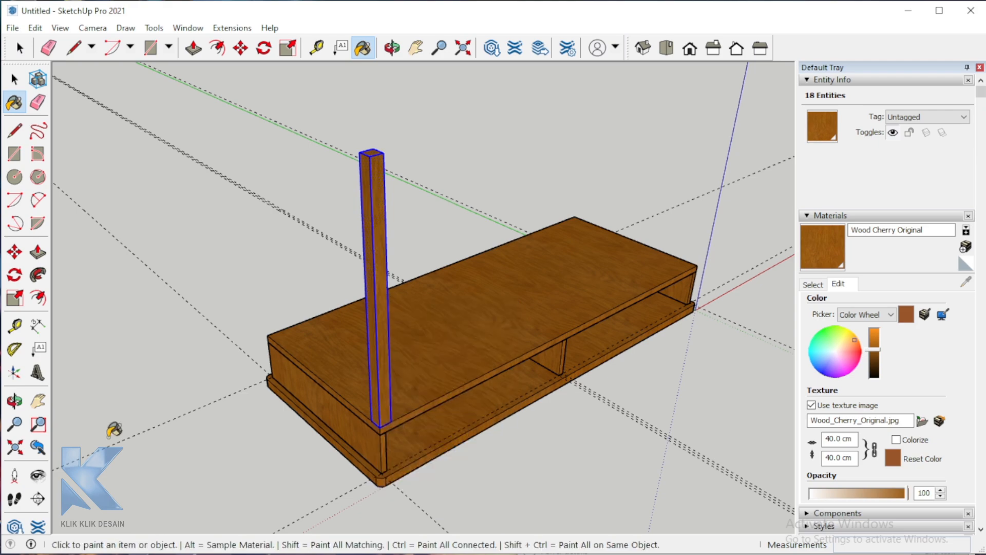
- Copy the post 44 cm along the top slab's short edge, snapping it to the neighbouring slab corner
left_click(15, 403)
left_click_drag(393, 379, 729, 382)
scroll(511, 421, "up", 2)
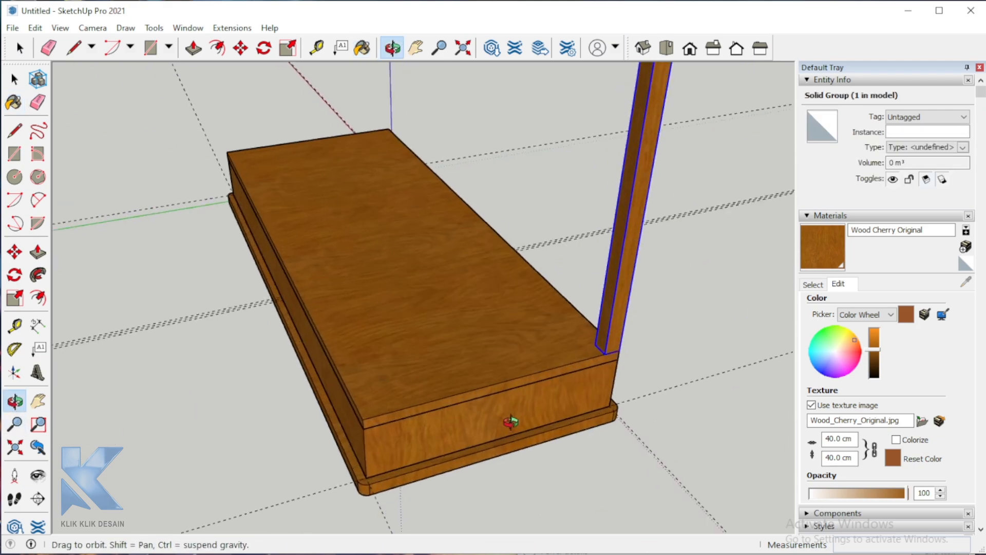
scroll(510, 422, "up", 1)
scroll(508, 385, "up", 1)
scroll(510, 388, "up", 2)
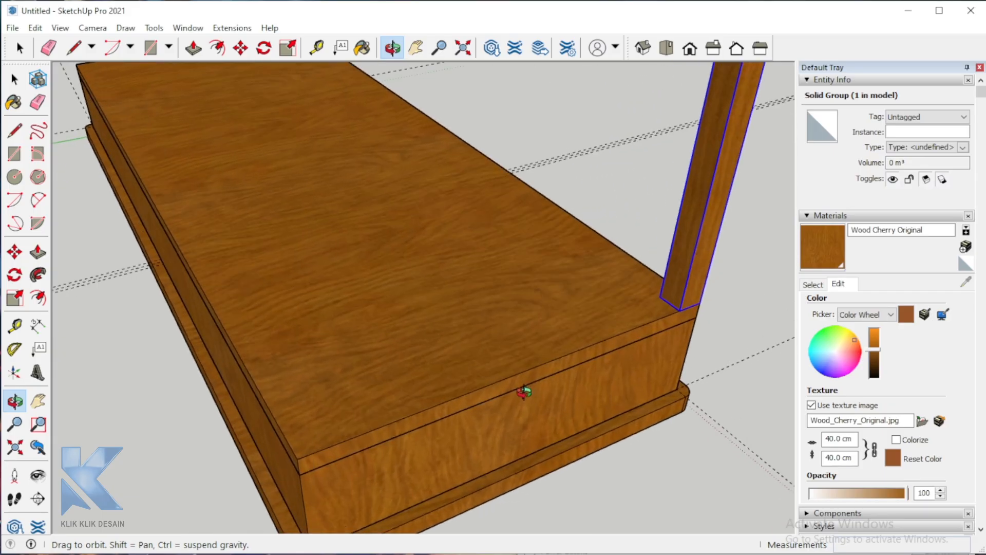
left_click(20, 254)
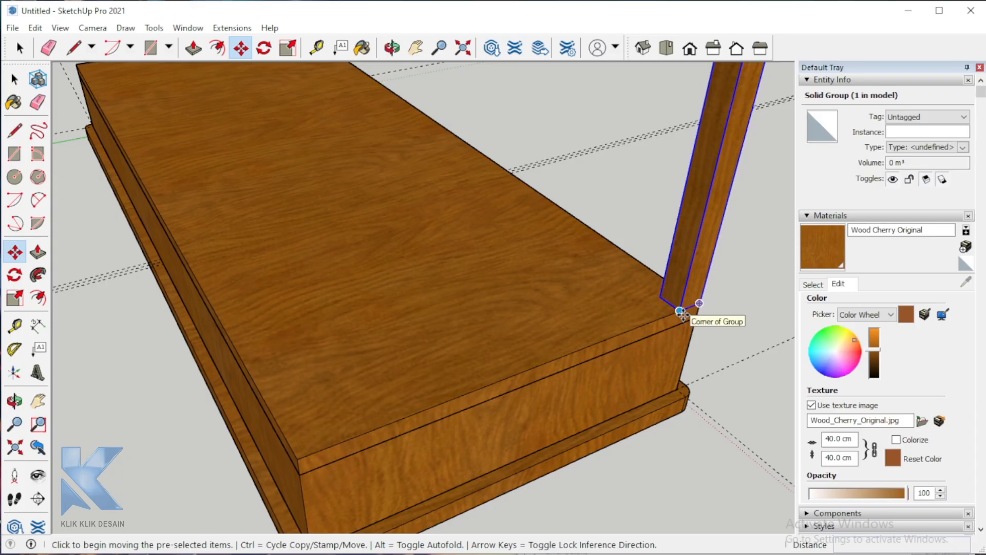
left_click(681, 312)
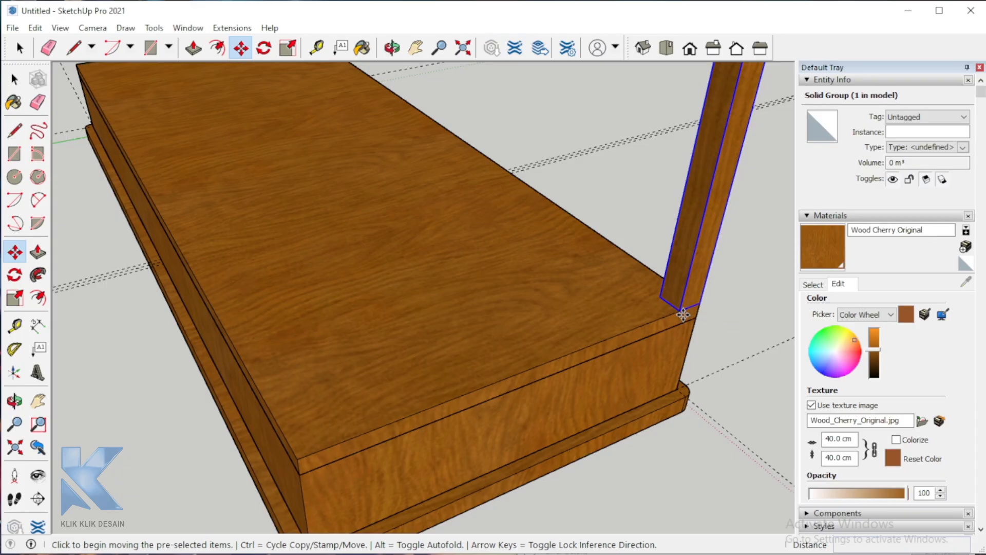
left_click(683, 315)
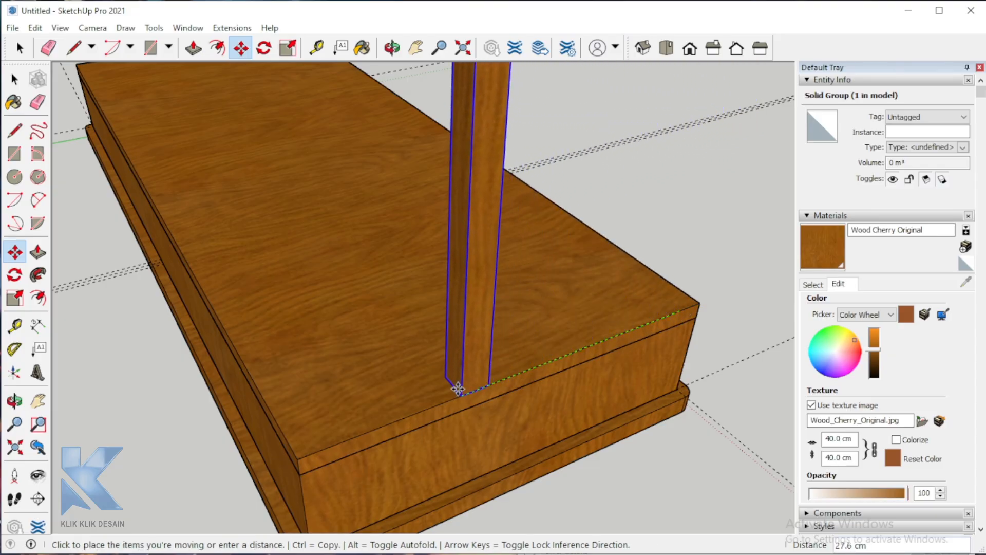
key("ctrl")
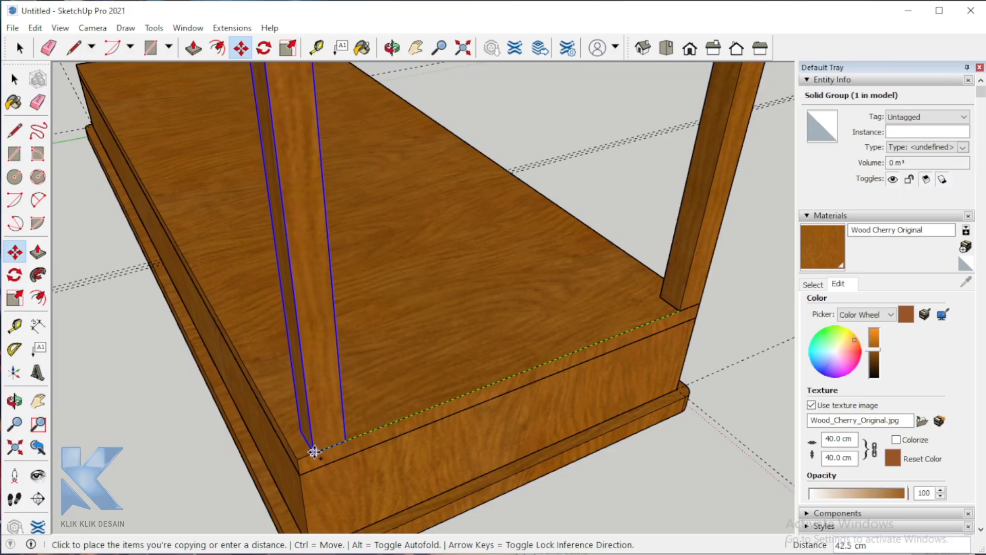
left_click(304, 454)
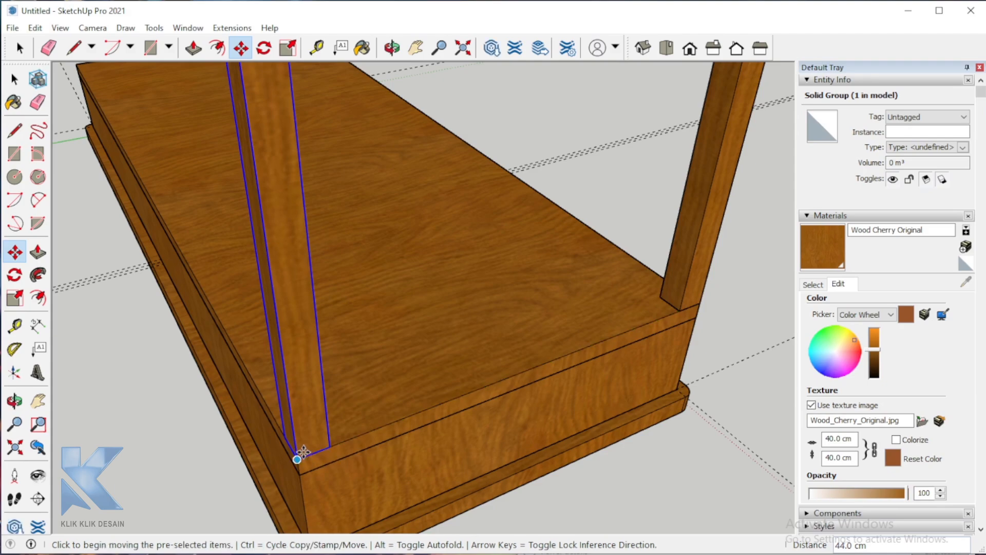
scroll(392, 411, "down", 5)
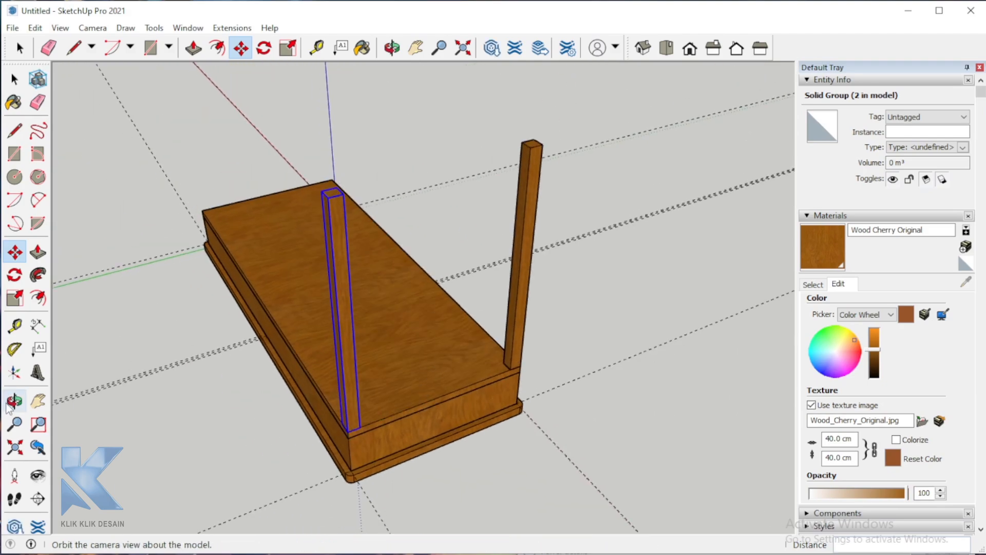
- Copy both posts together 114 cm along the top slab's long edge to the two corners at the other end
left_click(15, 400)
left_click_drag(297, 331, 575, 301)
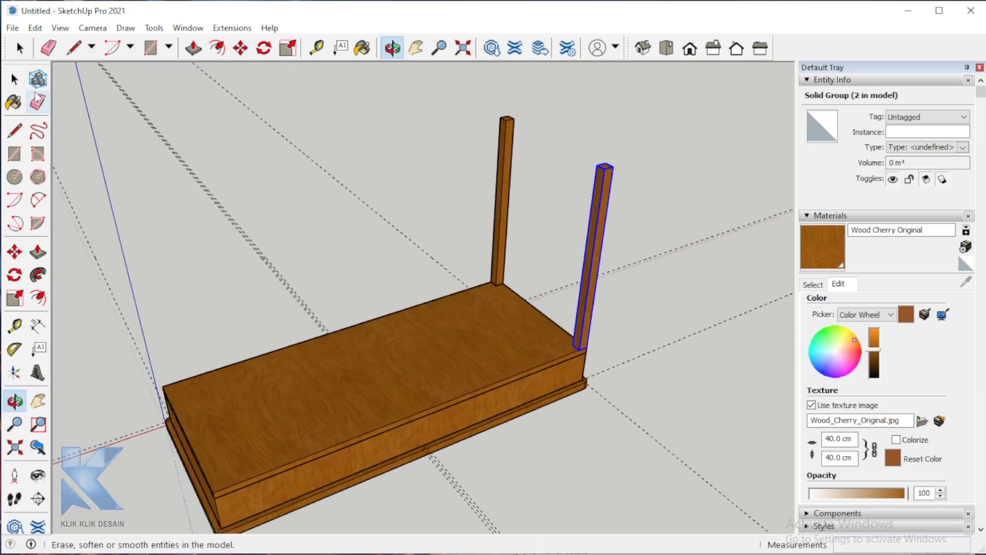
left_click(12, 76)
left_click(506, 189, "shift")
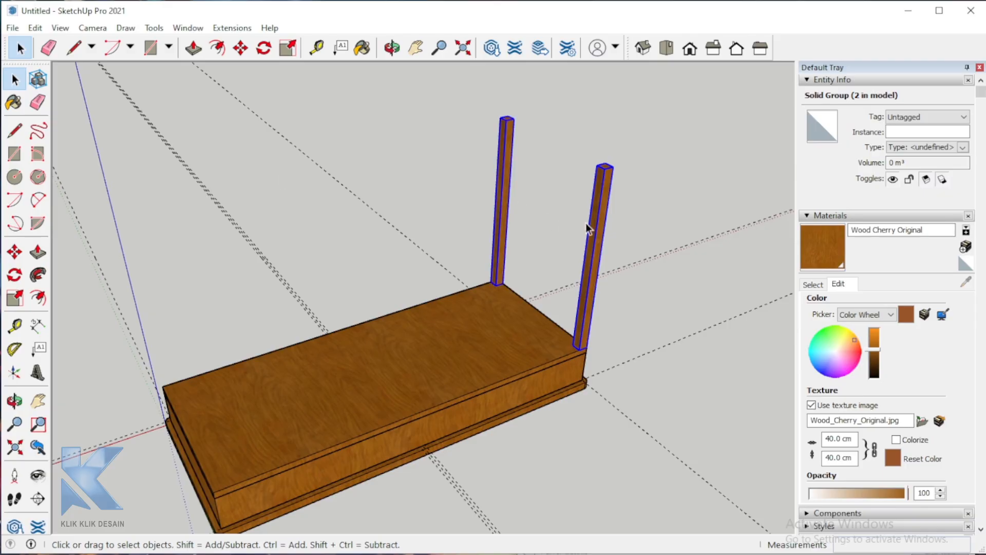
scroll(623, 312, "down", 1)
scroll(631, 318, "up", 2)
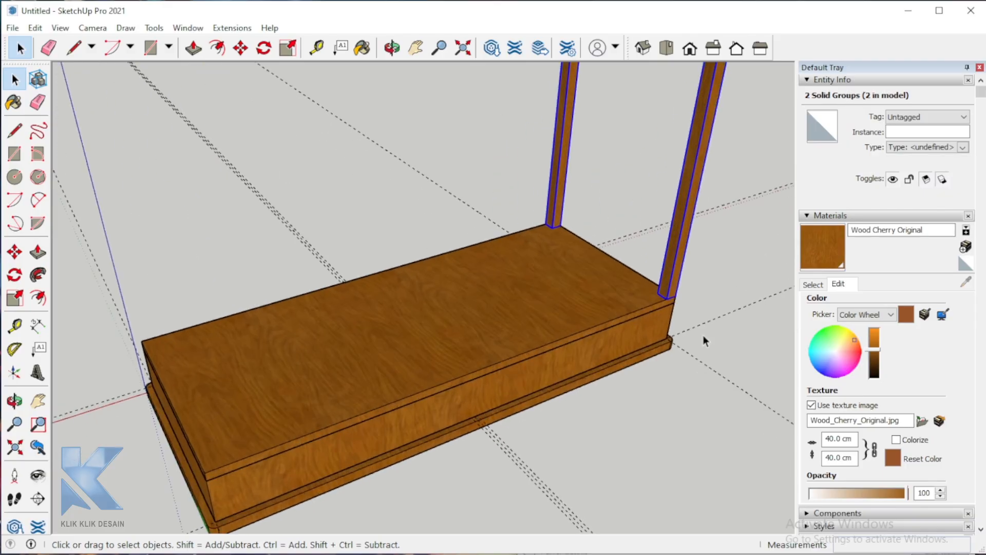
scroll(207, 476, "up", 3)
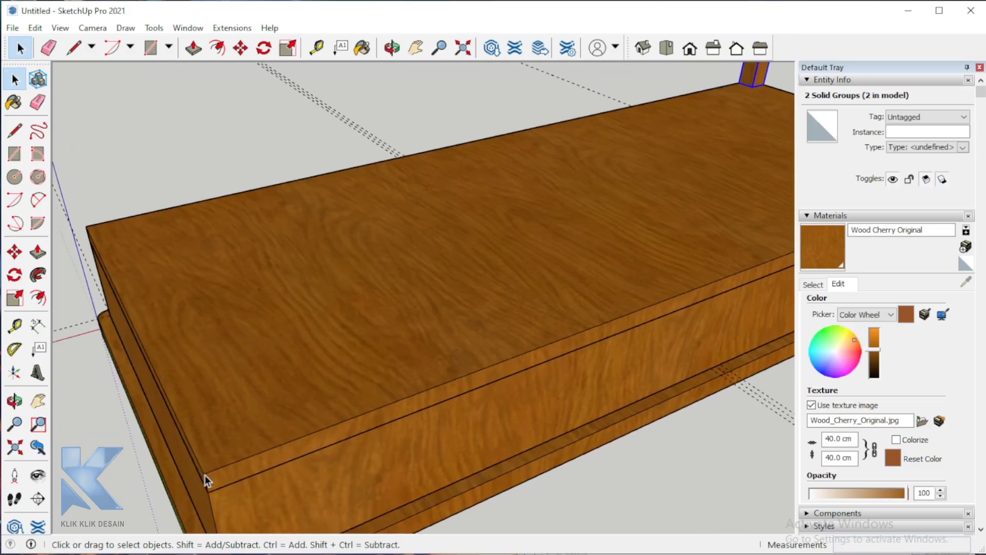
scroll(207, 474, "down", 3)
scroll(358, 334, "down", 1)
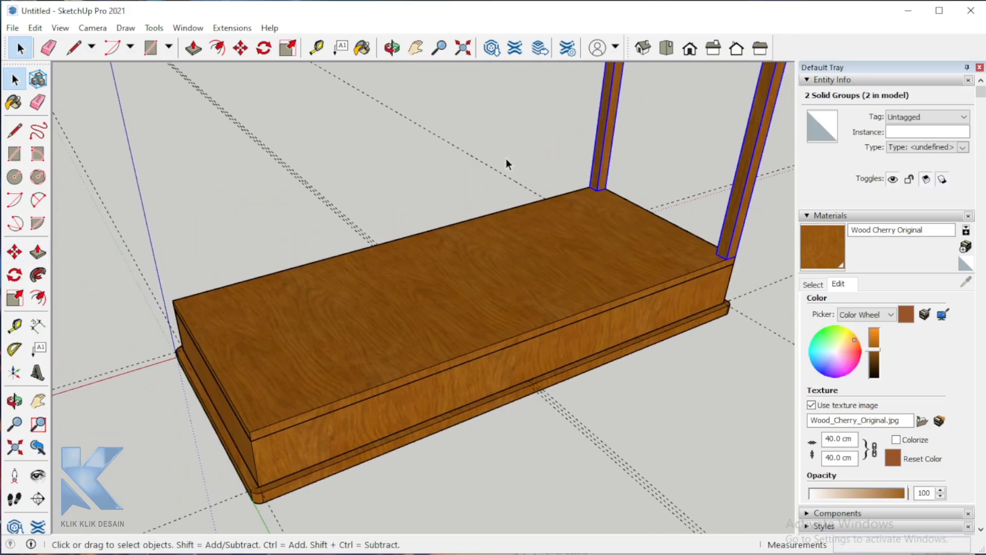
left_click(14, 251)
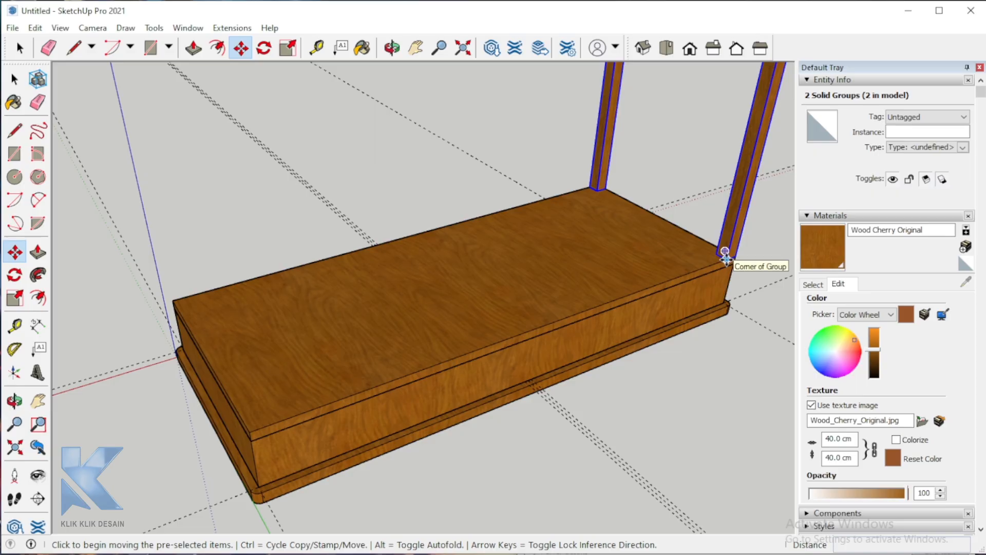
left_click(725, 256)
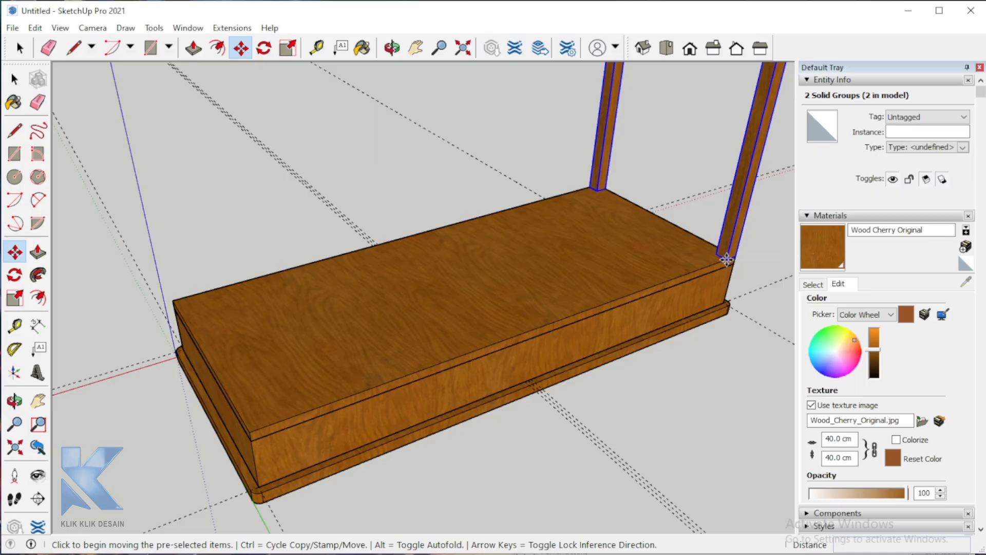
left_click(726, 259)
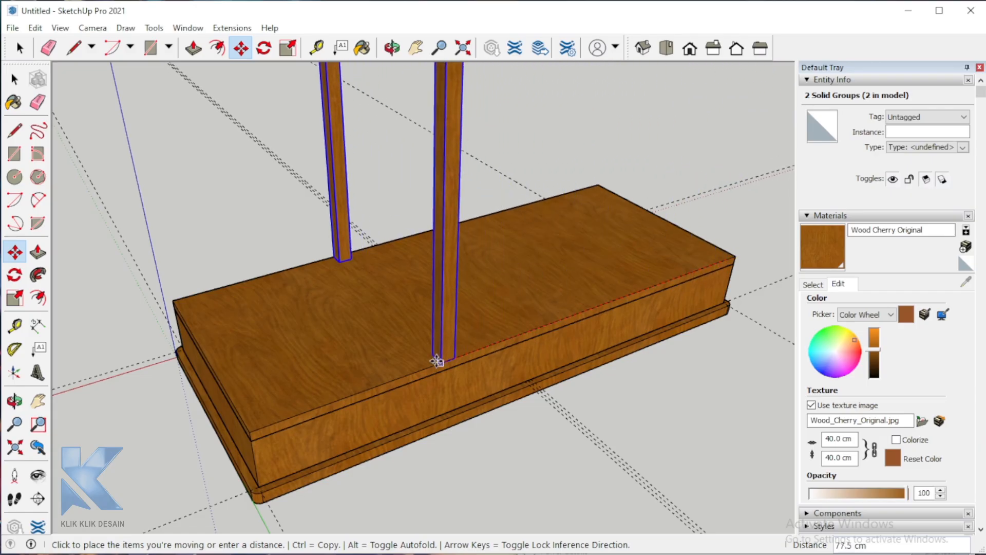
key("ctrl")
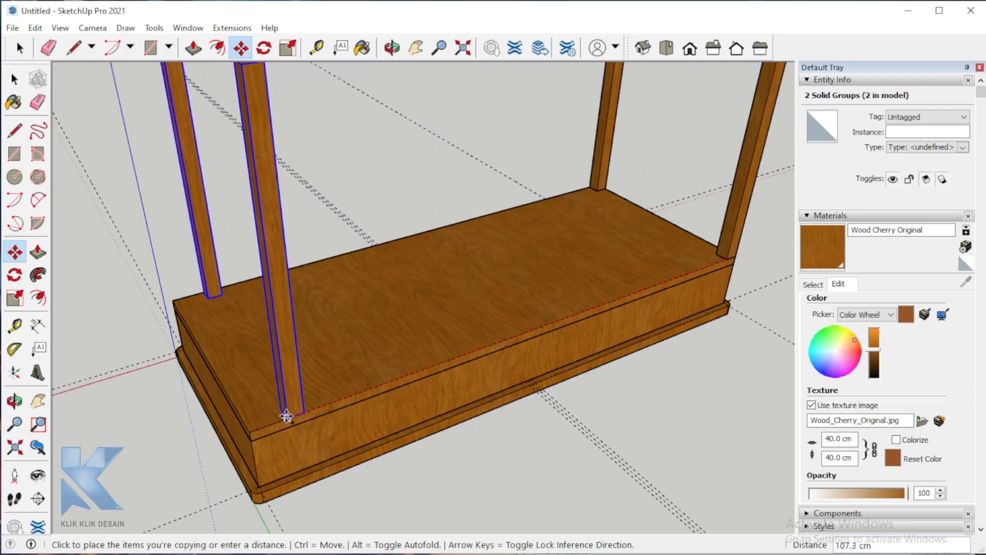
left_click(254, 428)
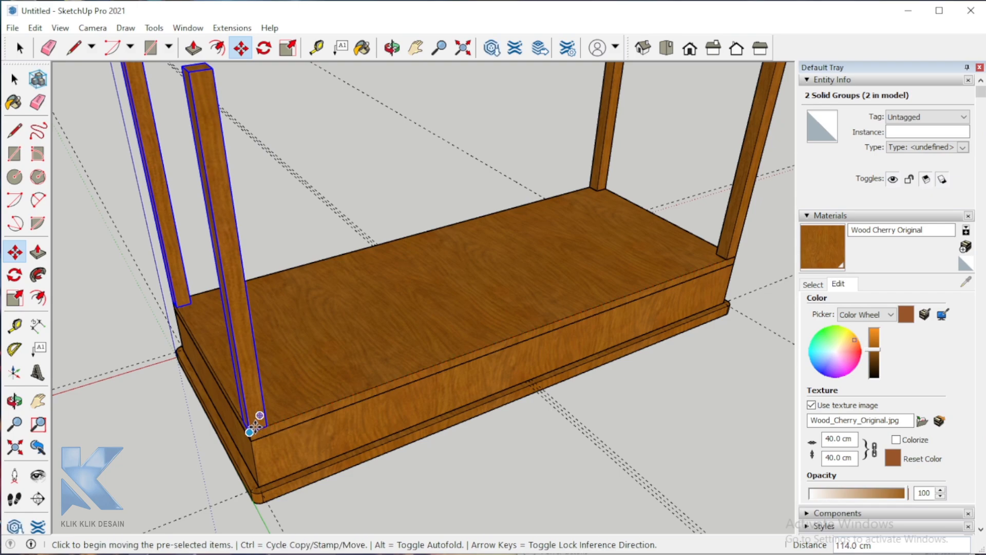
- Outline a closed four-sided patch, 3 cm wide, across the inner face of an end post with the Line tool
scroll(257, 424, "down", 4)
left_click(14, 401)
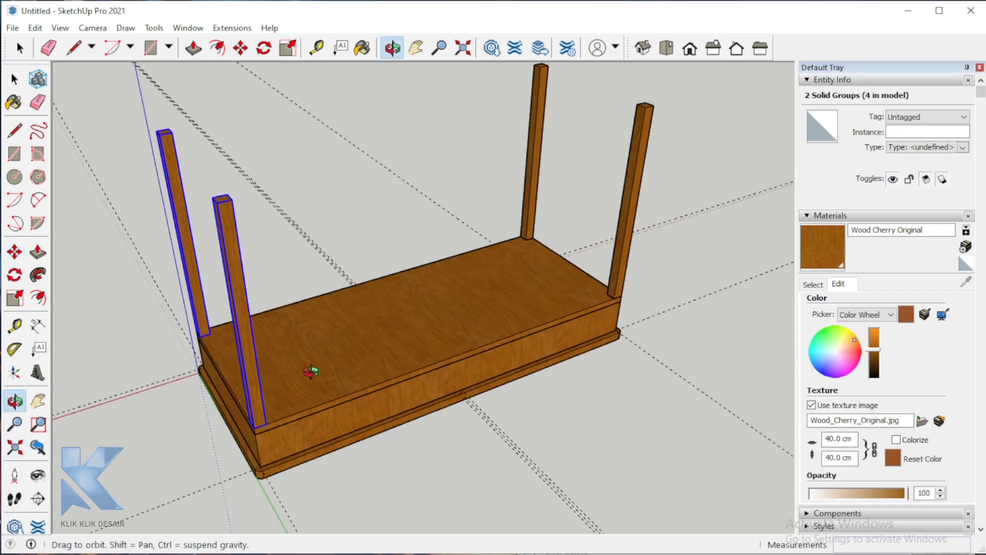
left_click_drag(315, 370, 295, 349)
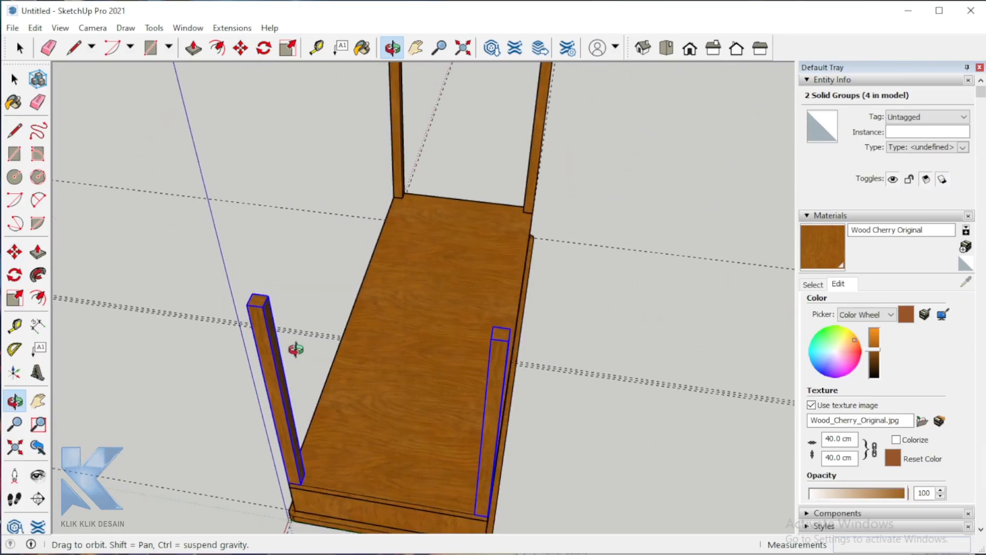
scroll(341, 353, "down", 3)
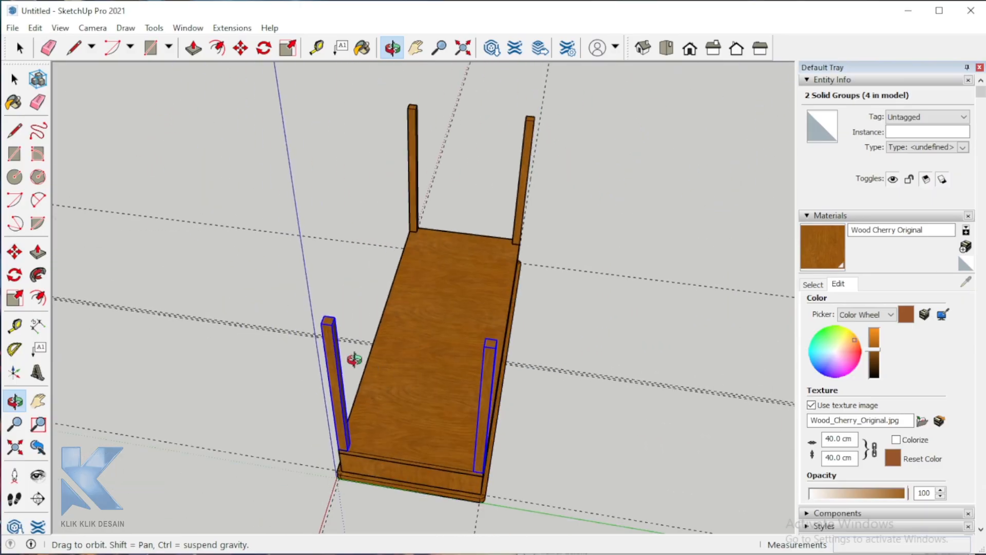
scroll(341, 353, "up", 8)
left_click_drag(316, 354, 193, 300)
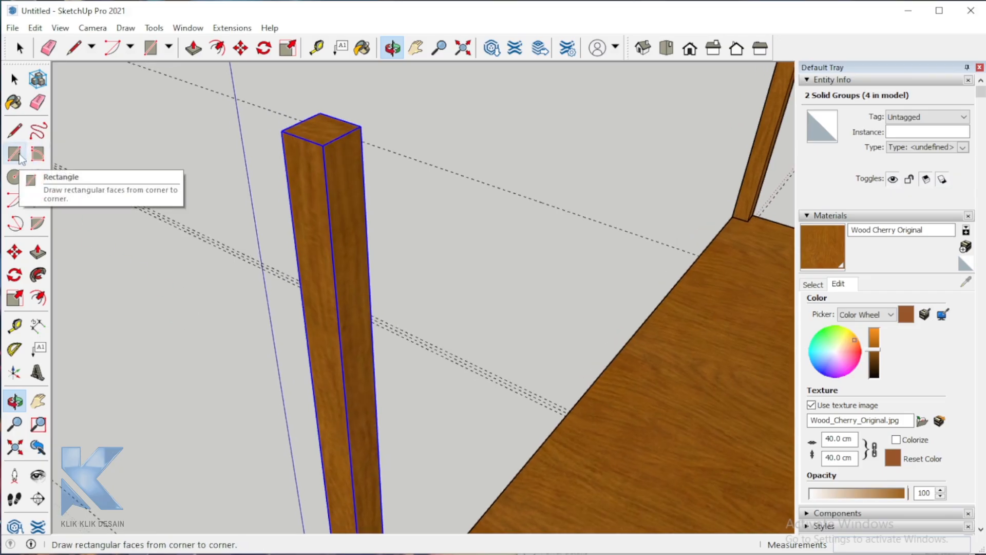
left_click(14, 130)
left_click(338, 324)
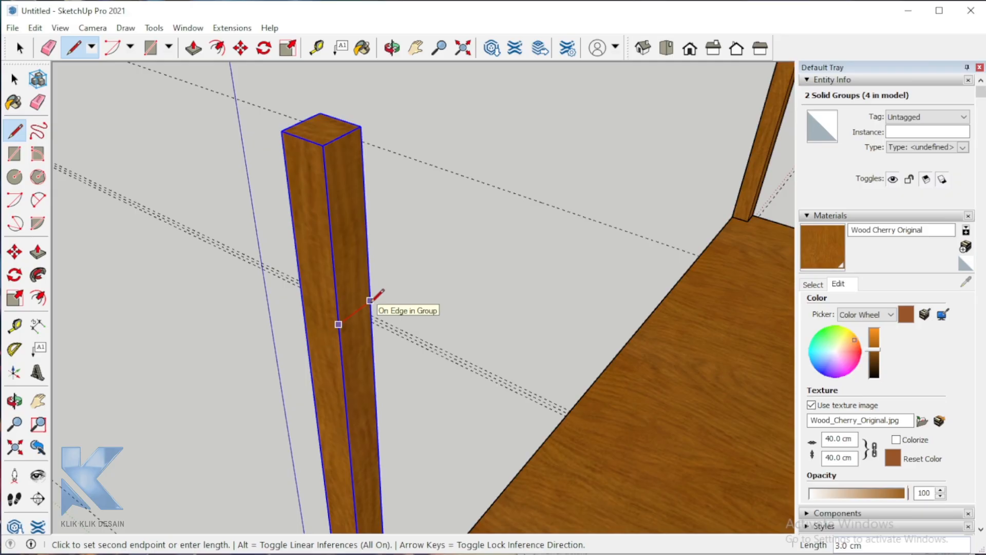
left_click(370, 300)
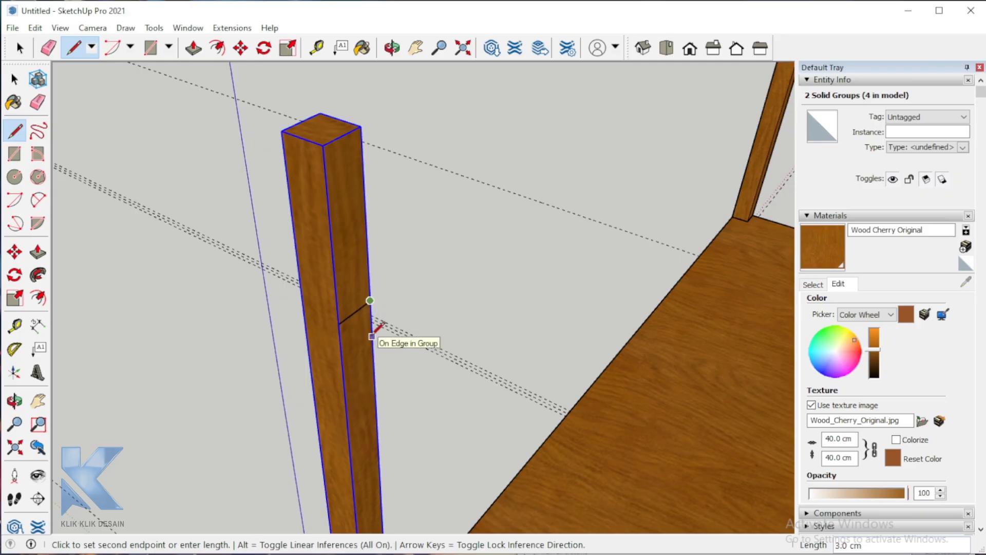
left_click(372, 336)
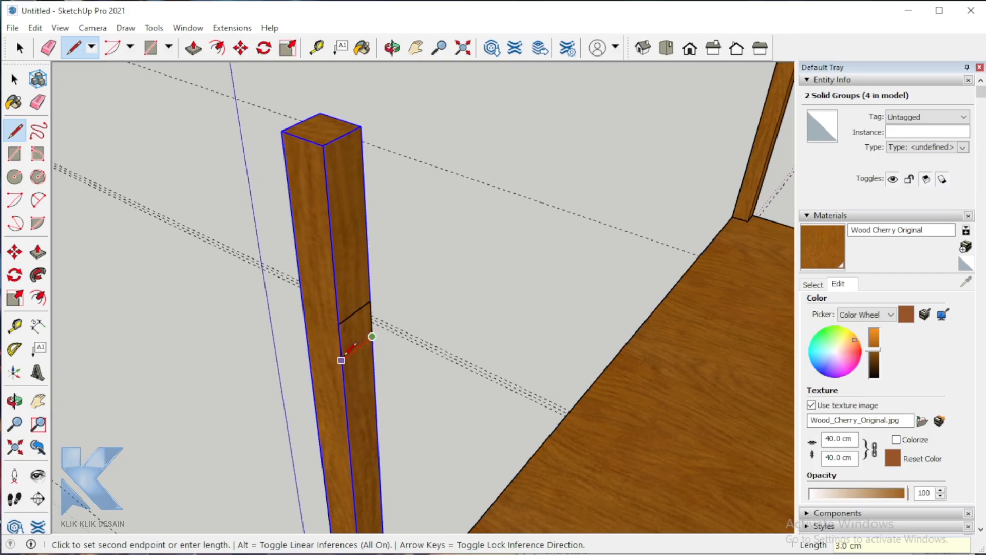
left_click(341, 360)
left_click(339, 323)
- Extrude the patch 41 cm with Push/Pull to the neighbouring post, forming a rail along the slab's short side
scroll(202, 204, "down", 3)
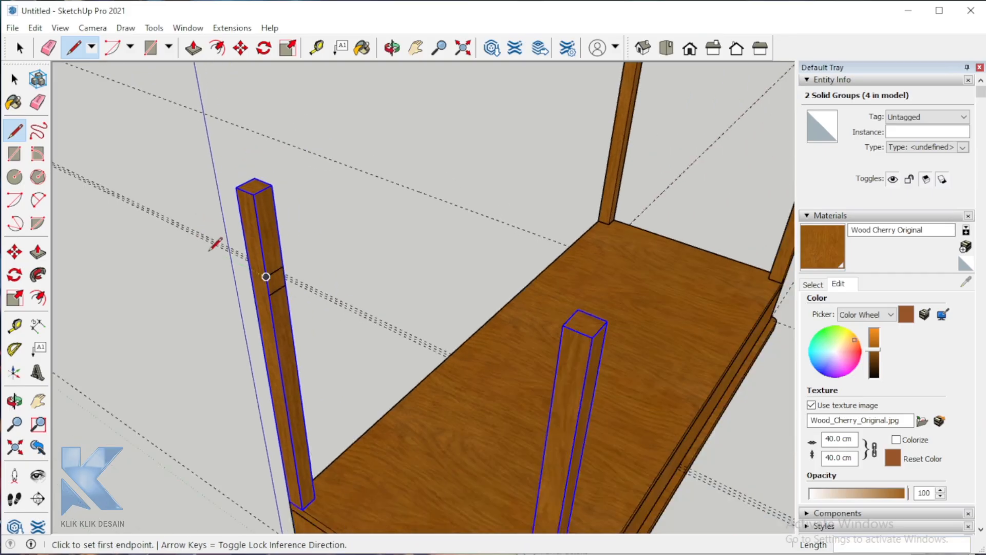
scroll(209, 250, "down", 2)
key("p")
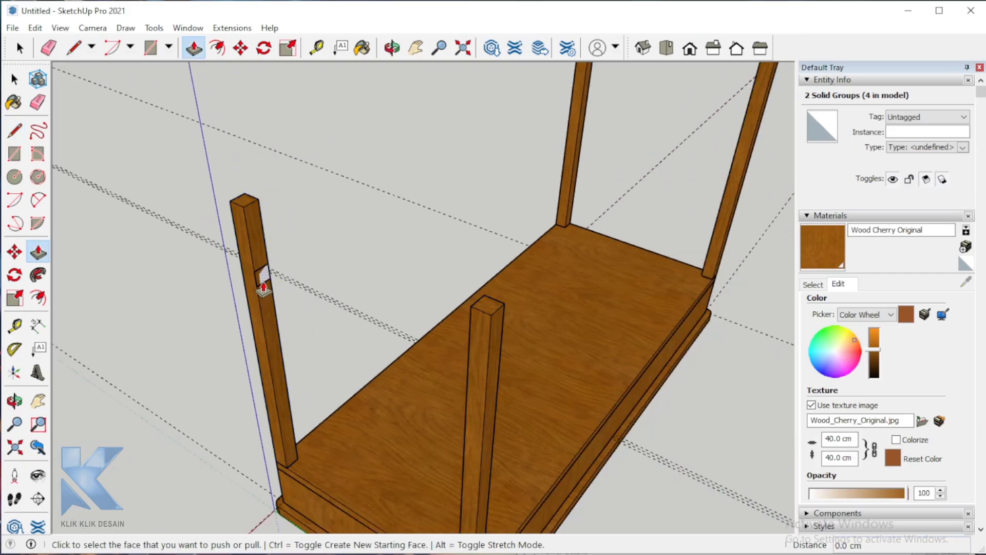
left_click(263, 284)
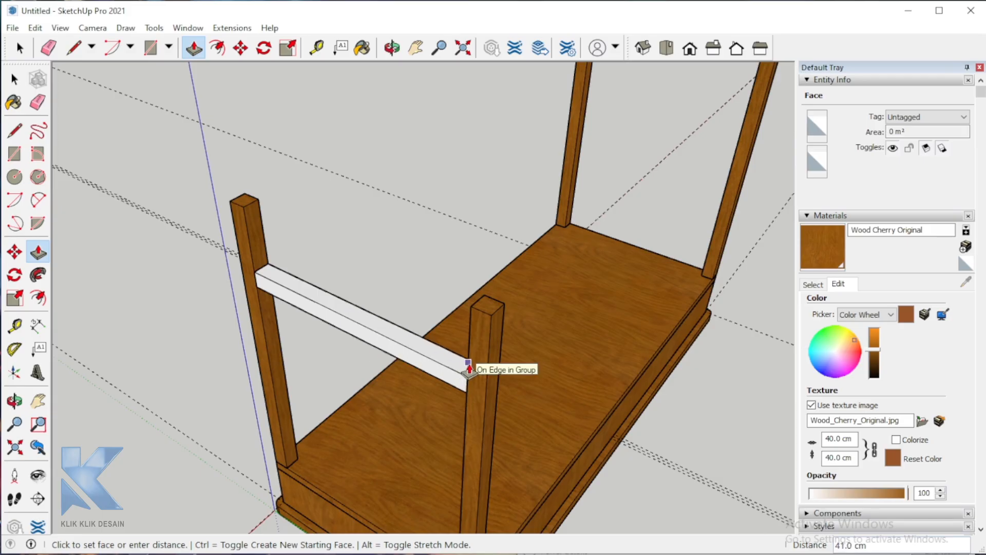
left_click(468, 368)
- Paint the whole rail with Wood Cherry Original and make it a group
left_click(14, 401)
left_click_drag(418, 319, 171, 280)
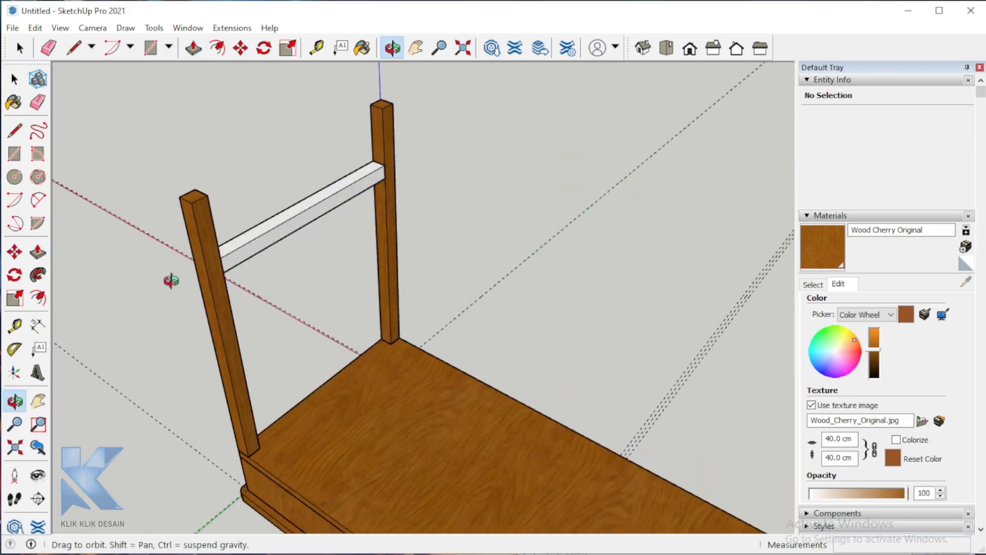
key("space")
left_click(297, 221)
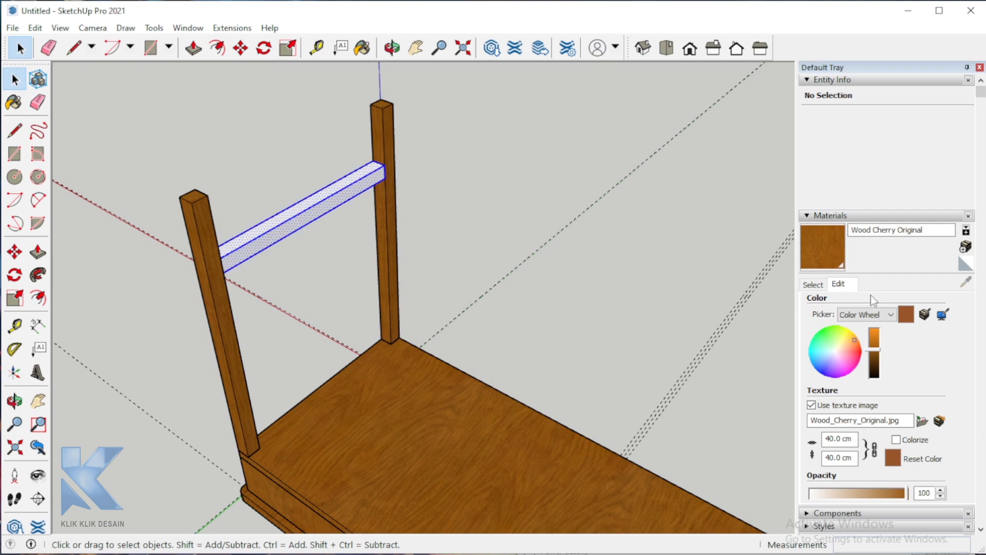
key("b")
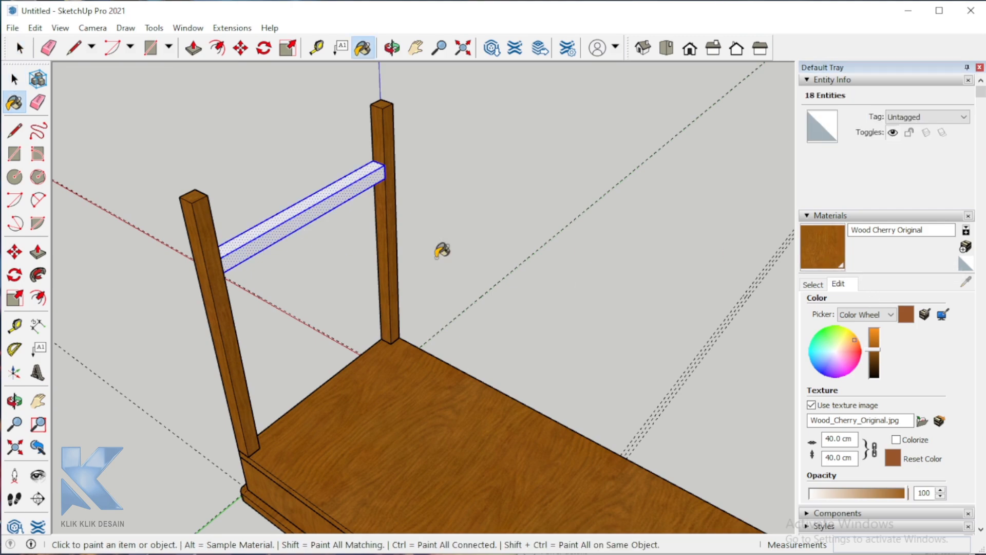
left_click(296, 220)
right_click(292, 225)
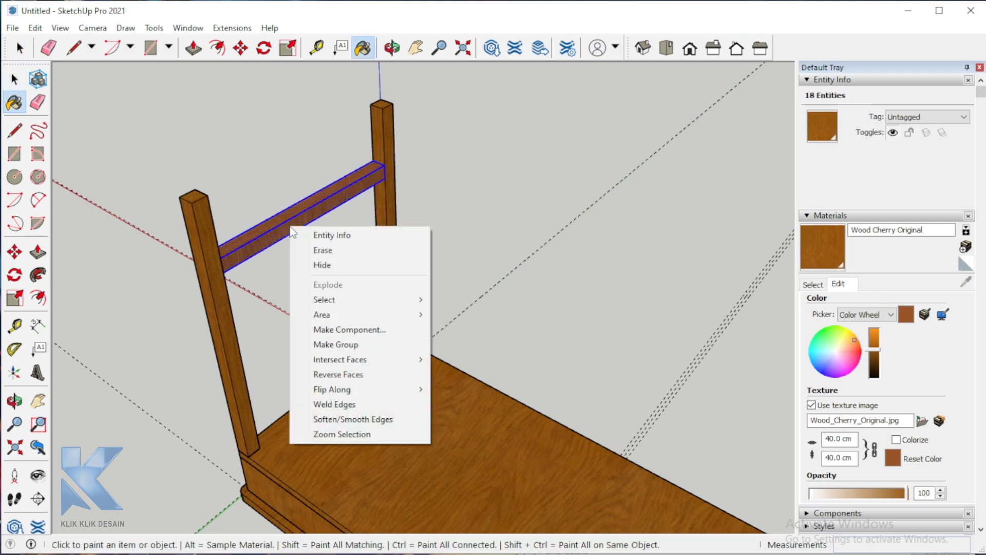
left_click(350, 345)
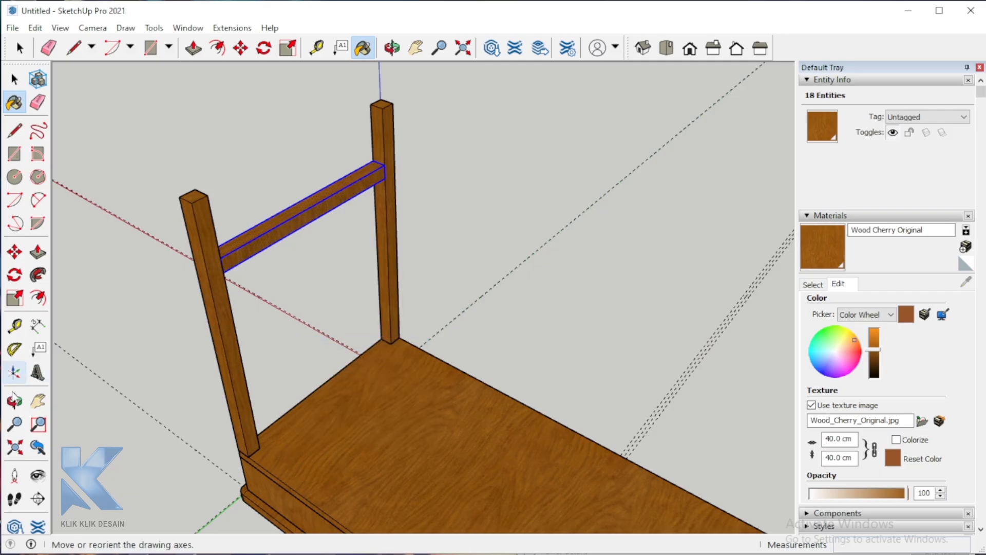
- Copy the rail 114 cm along the slab's long side so it spans the two posts at the other end
middle_click_drag(242, 326, 291, 511)
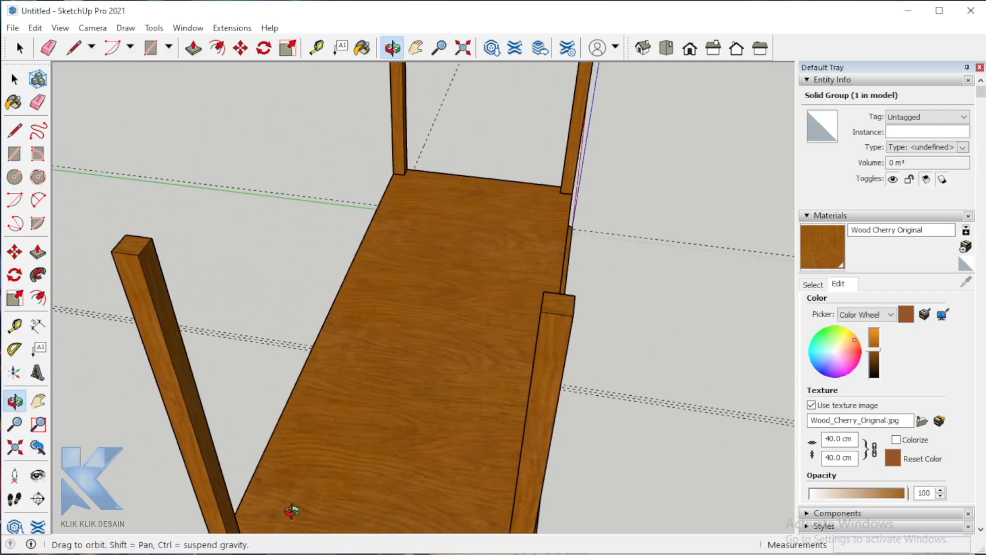
middle_click_drag(190, 381, 455, 351)
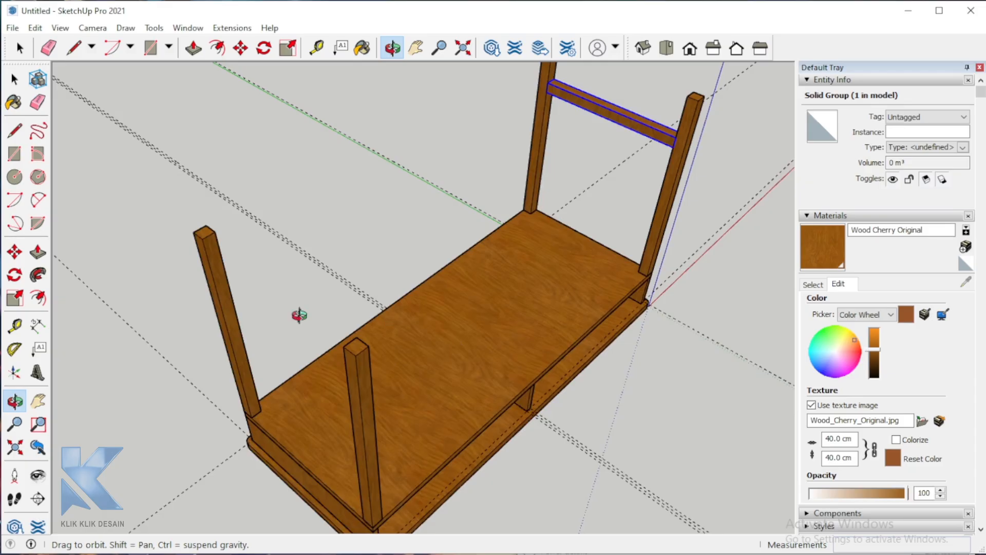
left_click(14, 251)
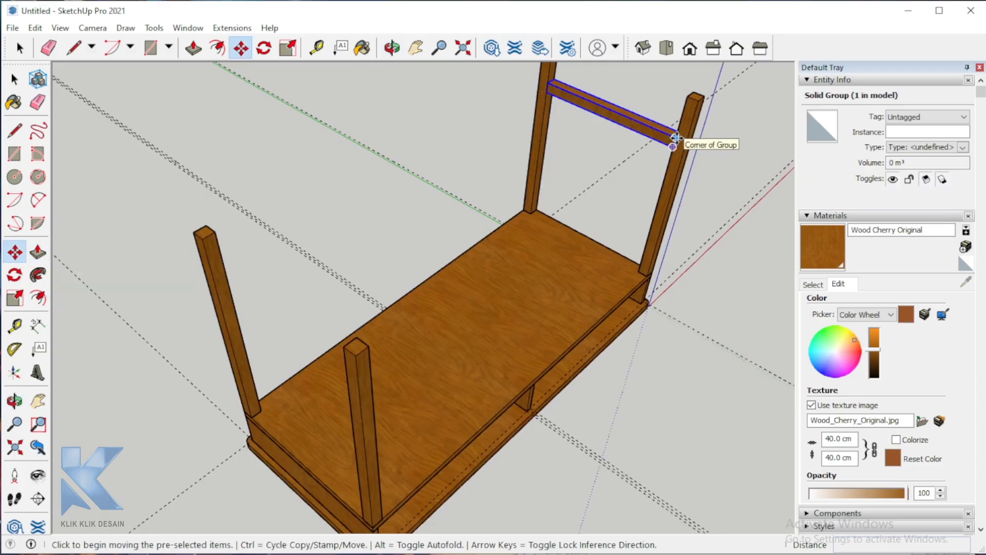
left_click(676, 138)
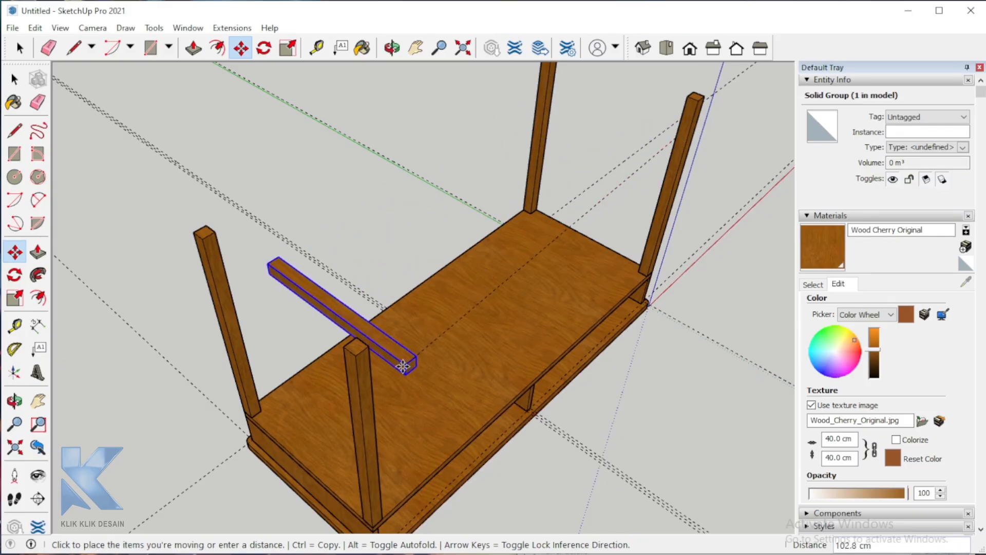
key("ctrl")
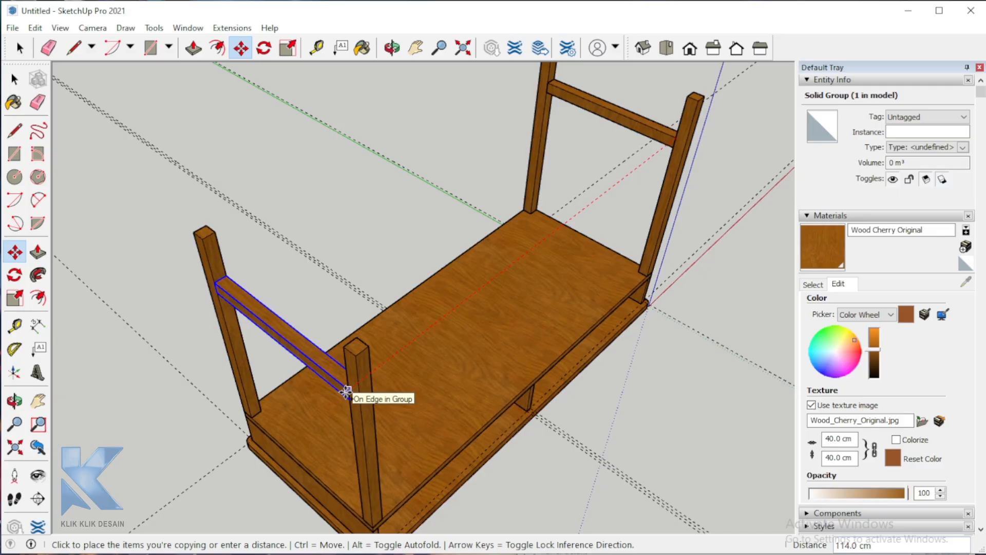
left_click(346, 393)
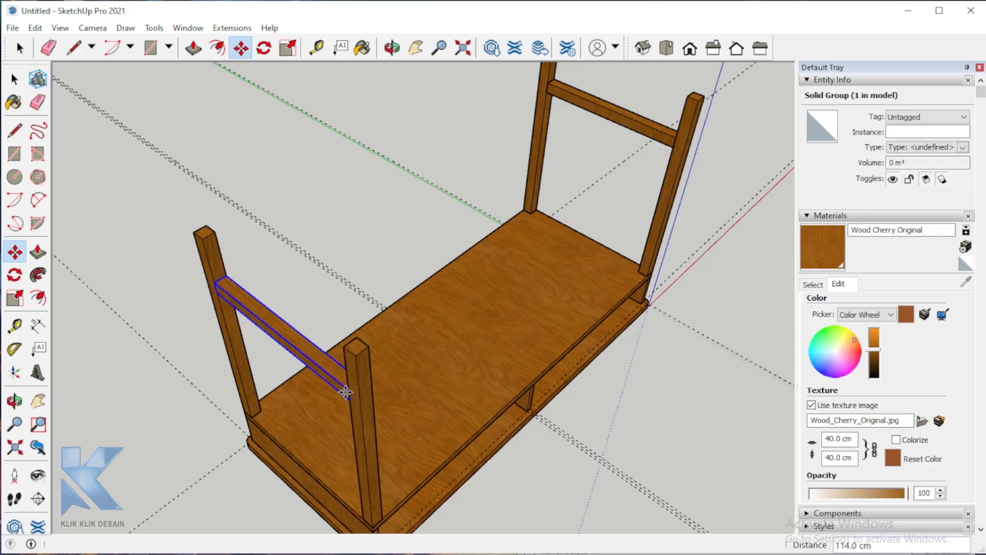
- Place a vertical guide on the first rail's face, 20.5 cm from the rail's end, with the Tape Measure
left_click(14, 400)
left_click_drag(488, 328, 211, 262)
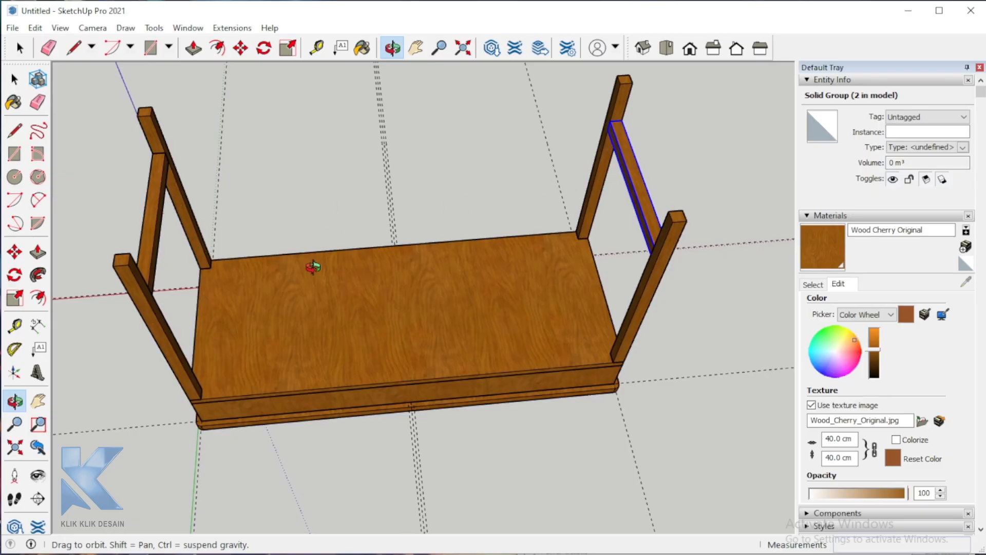
left_click_drag(312, 264, 324, 269)
left_click_drag(504, 359, 305, 167)
scroll(330, 250, "up", 4)
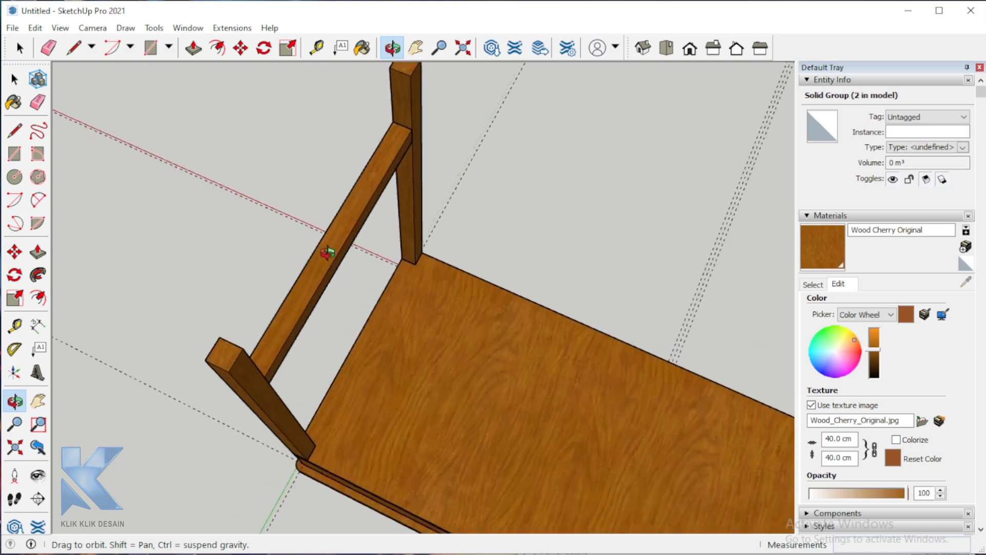
left_click_drag(330, 250, 171, 167)
left_click_drag(251, 148, 159, 238)
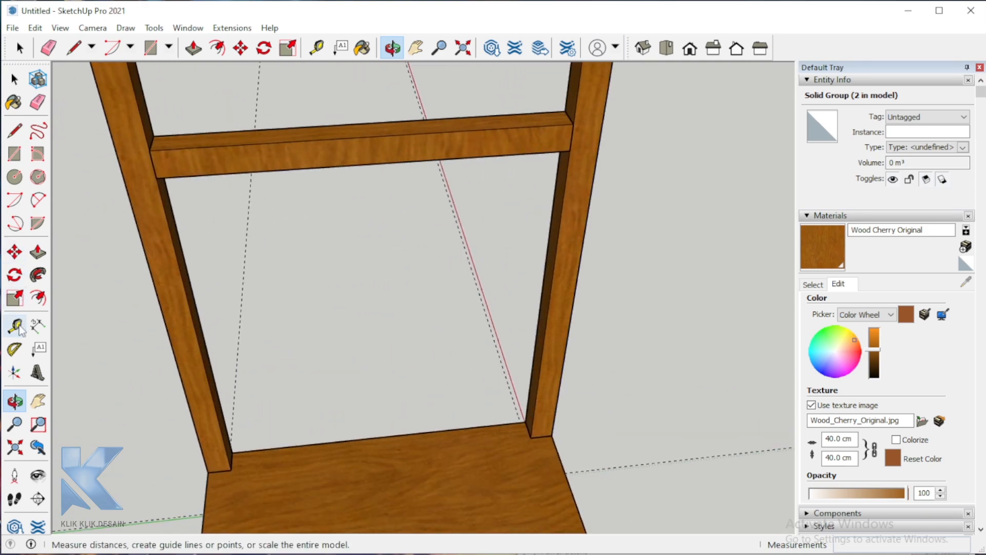
left_click(16, 326)
scroll(213, 146, "up", 3)
scroll(122, 161, "down", 1)
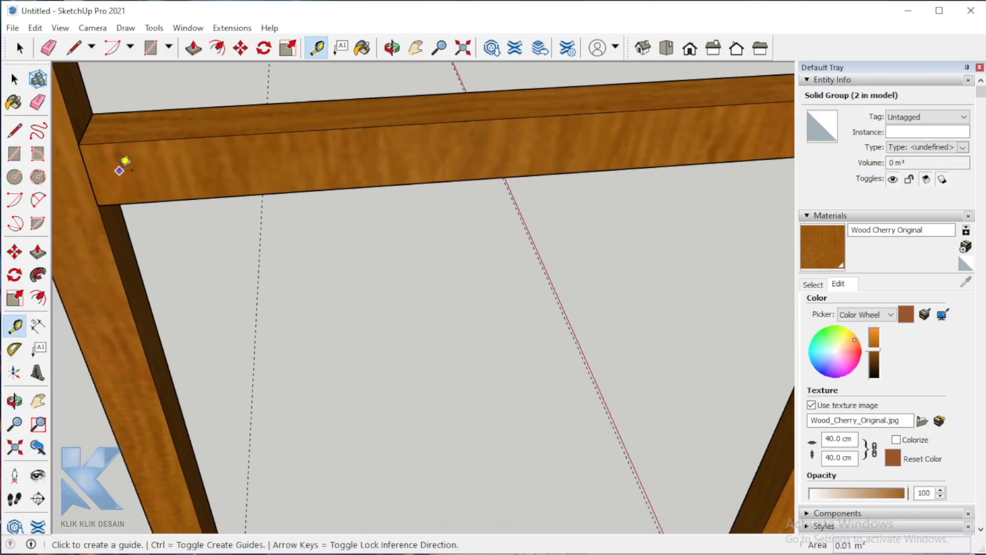
left_click(88, 159)
scroll(88, 158, "down", 2)
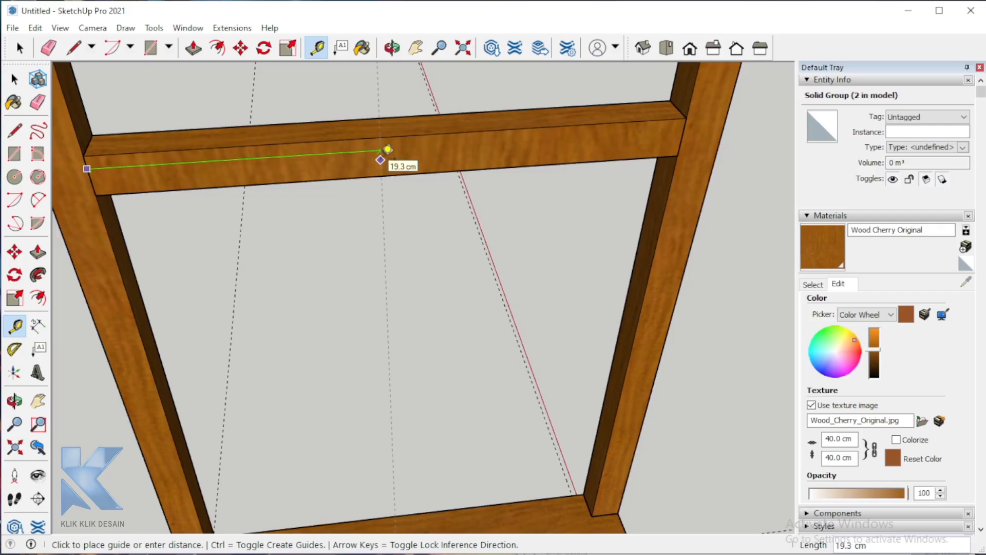
type("0.6")
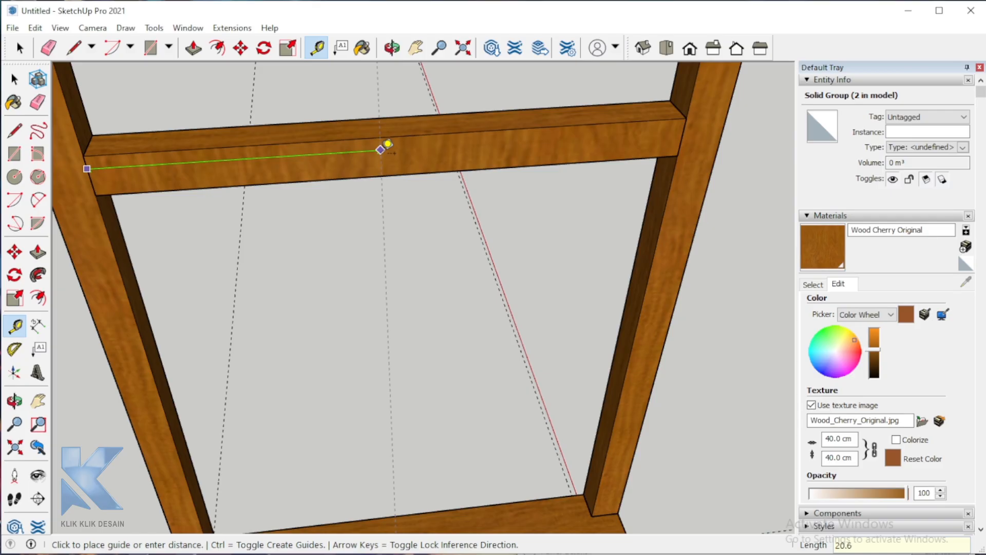
type(".5")
key("Return")
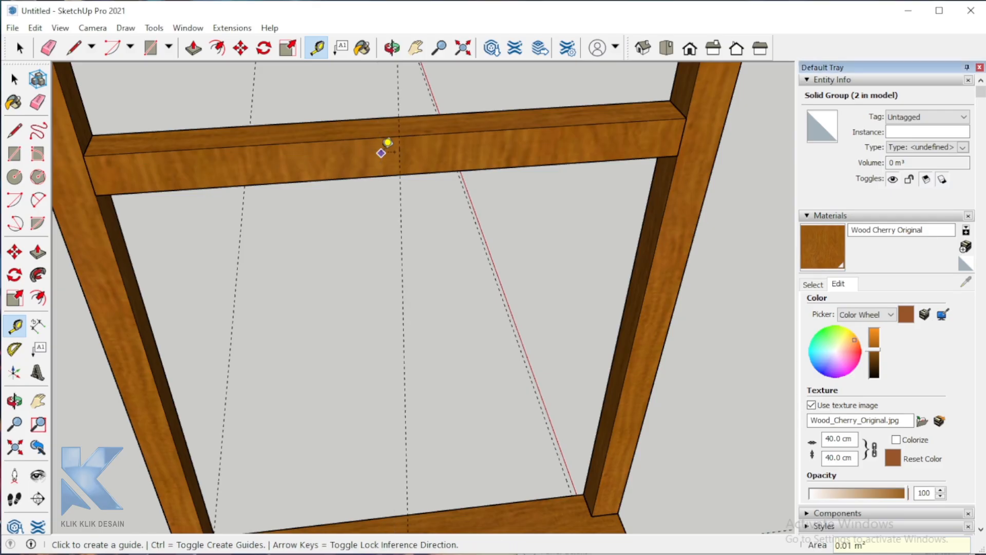
- Add two parallel guides on the rail, one 2 cm to each side of the centre guide
left_click(15, 400)
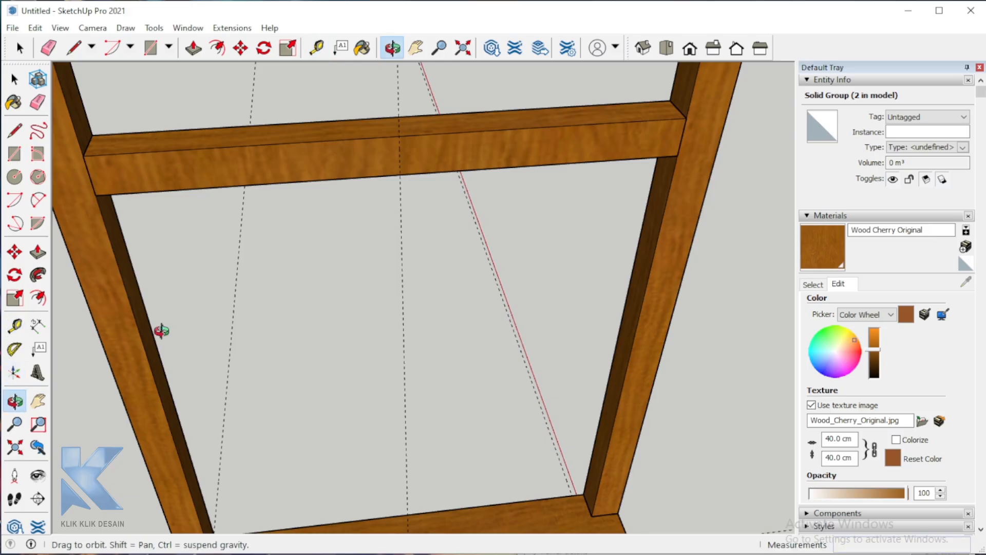
left_click_drag(443, 196, 432, 106)
scroll(431, 107, "up", 5)
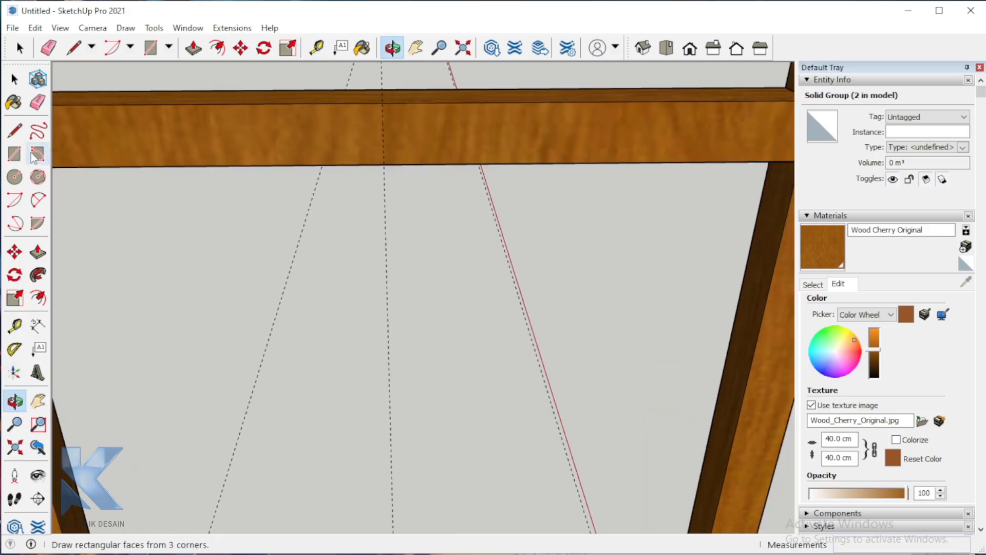
left_click(14, 325)
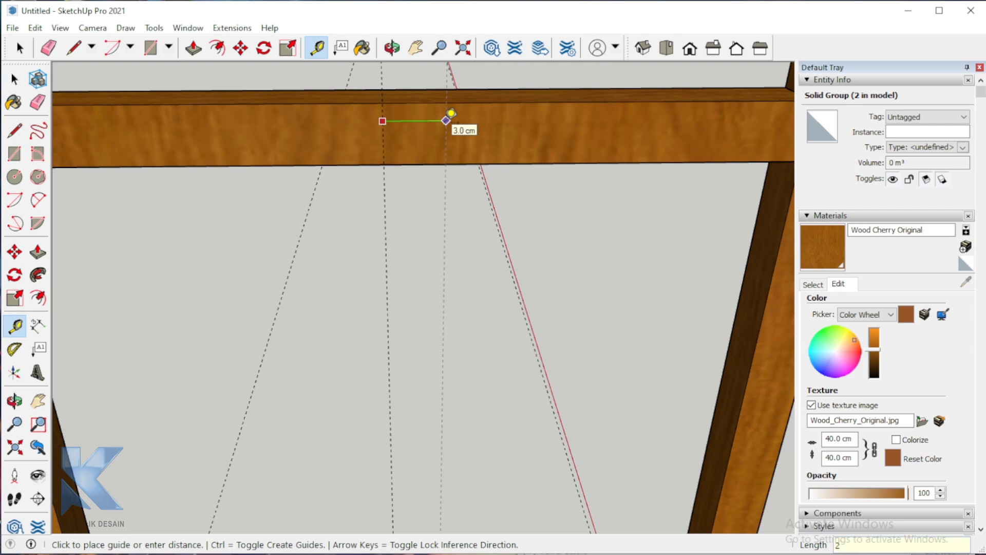
key("Return")
left_click(385, 120)
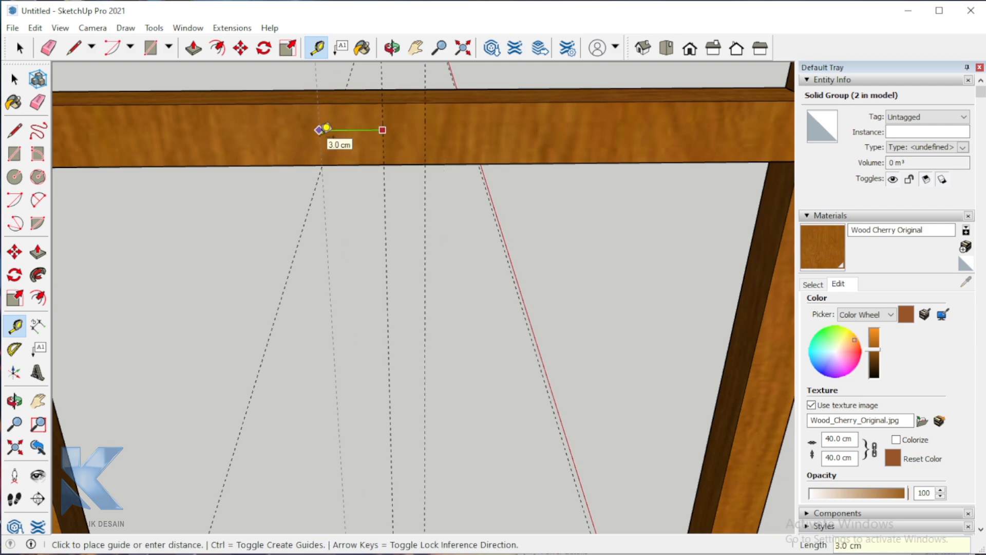
type("2")
key("Return")
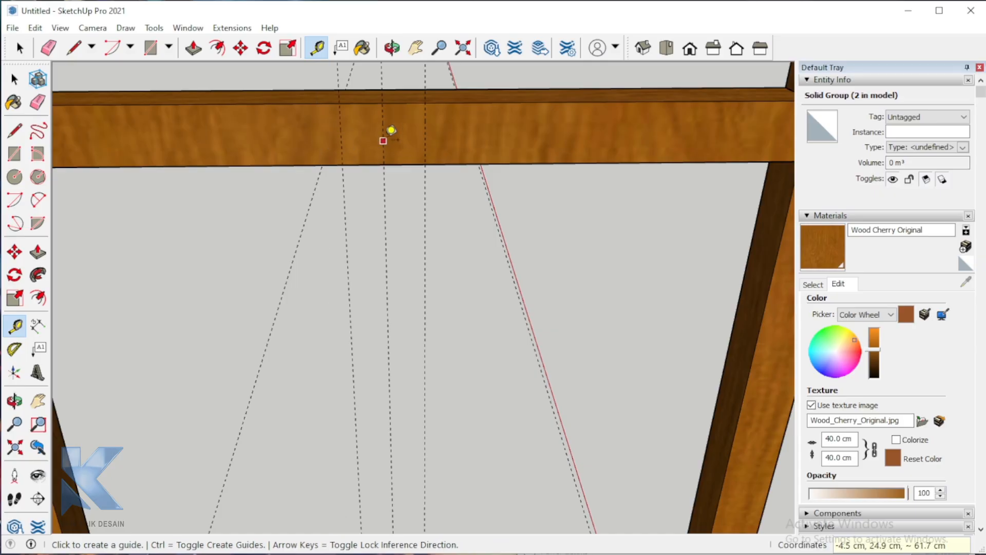
- Draw a full-height rectangle on the first rail's inner face between the two outer guides
left_click(16, 156)
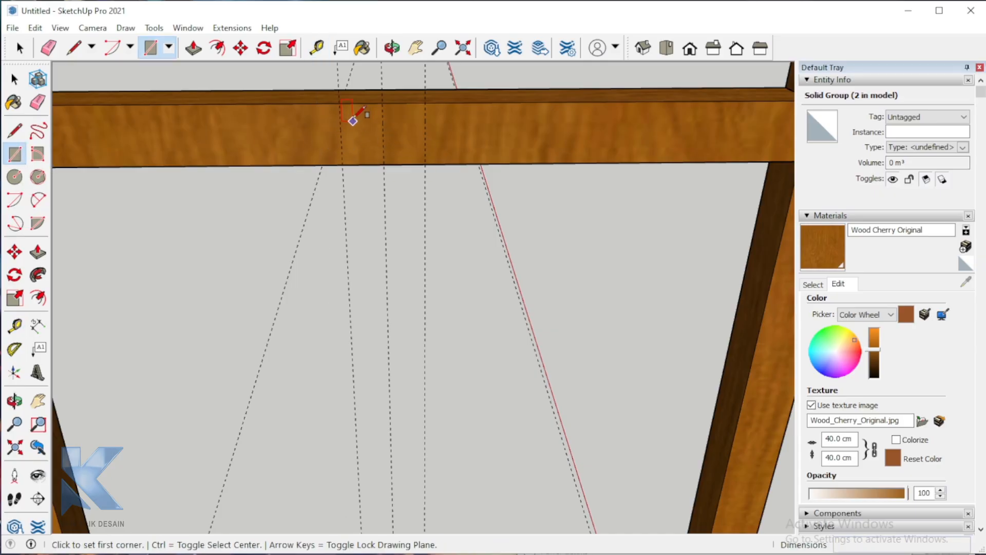
left_click(339, 104)
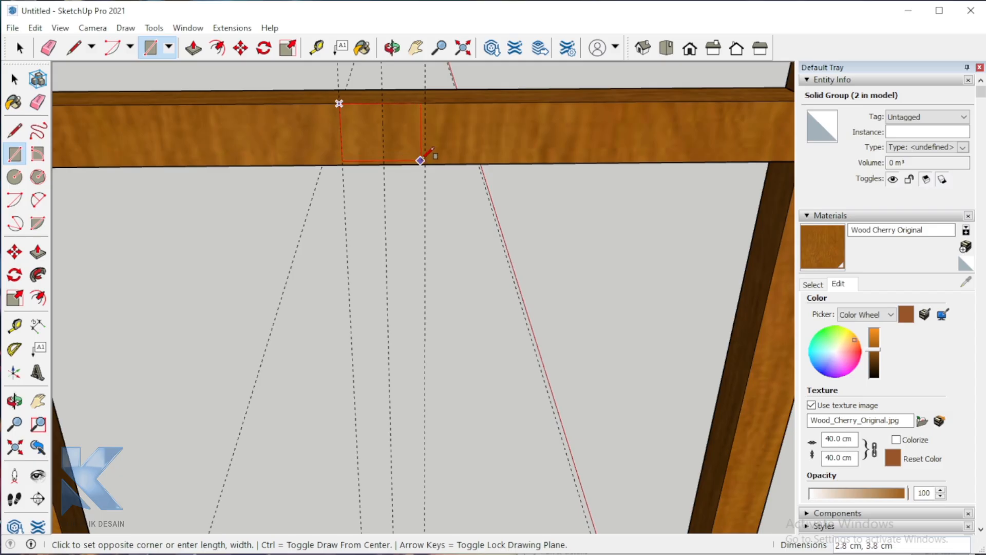
left_click(425, 163)
- Push/Pull the small rectangle along the slab's long side until it meets the opposite rail
left_click(14, 401)
left_click_drag(319, 308, 317, 241)
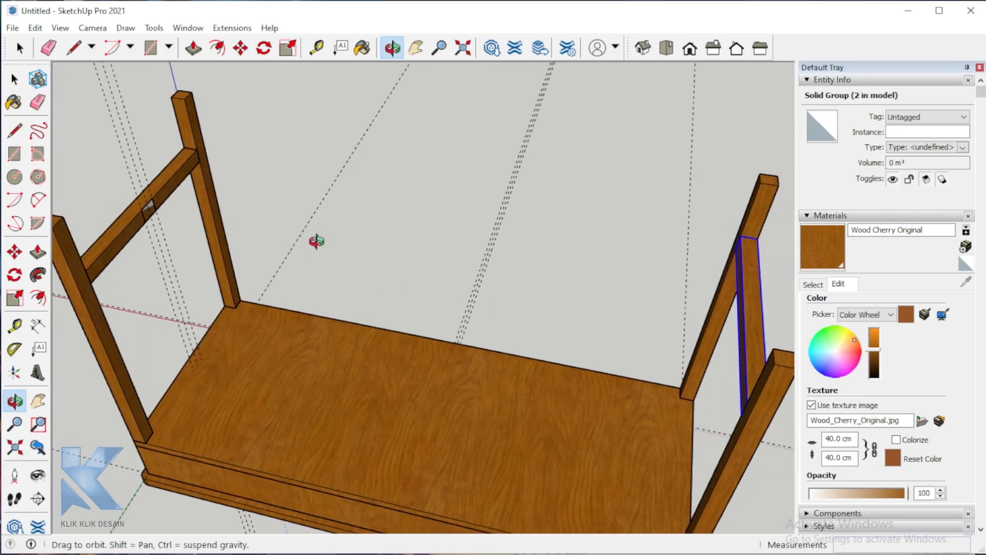
left_click(38, 252)
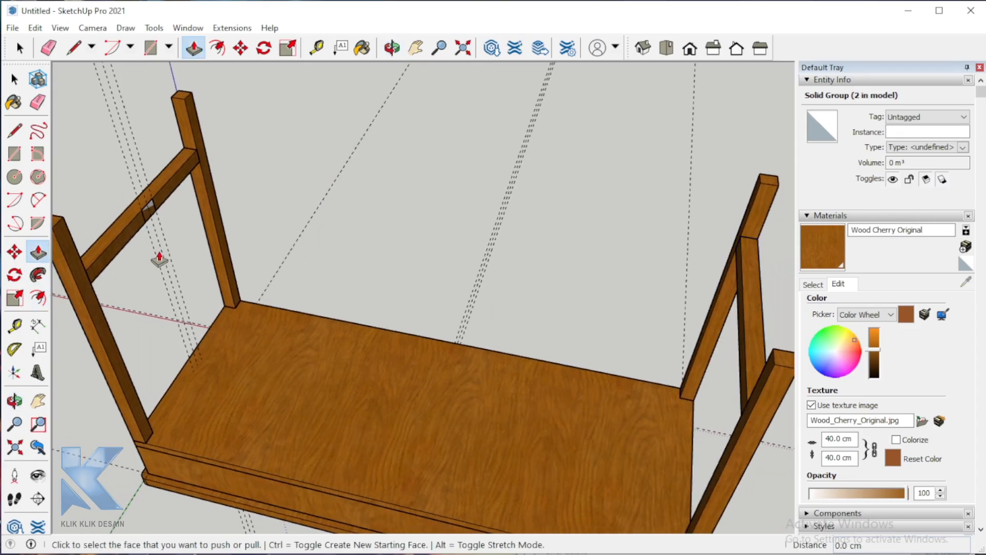
left_click(152, 217)
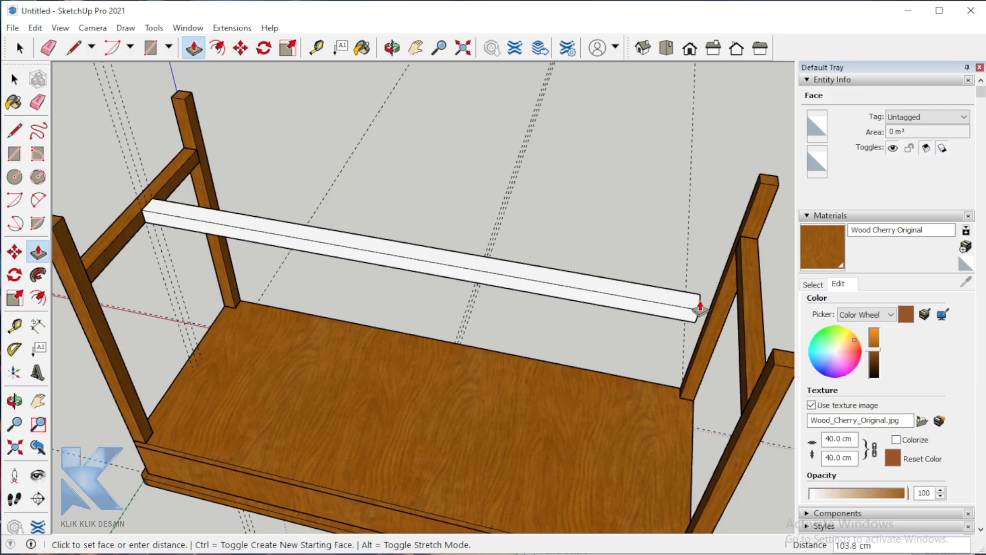
left_click(743, 335)
- Paint the whole long crossbar with Wood Cherry Original and make it a group
key("space")
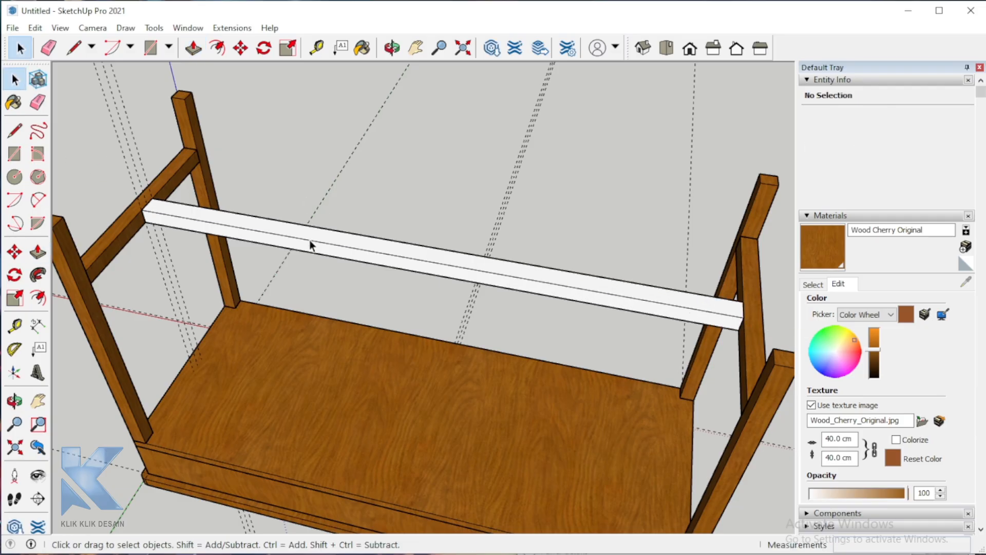
double_click(309, 240)
left_click(827, 251)
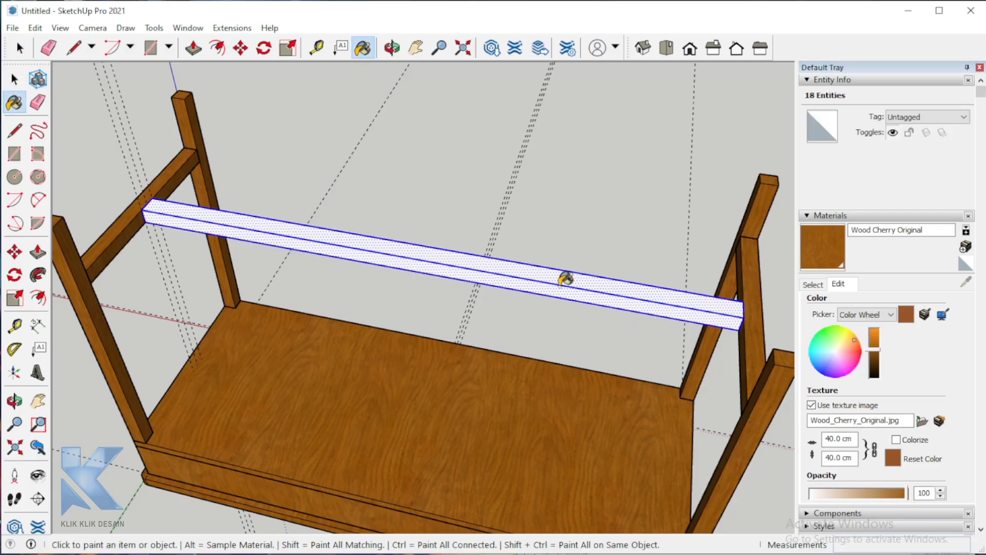
left_click(560, 280)
right_click(558, 292)
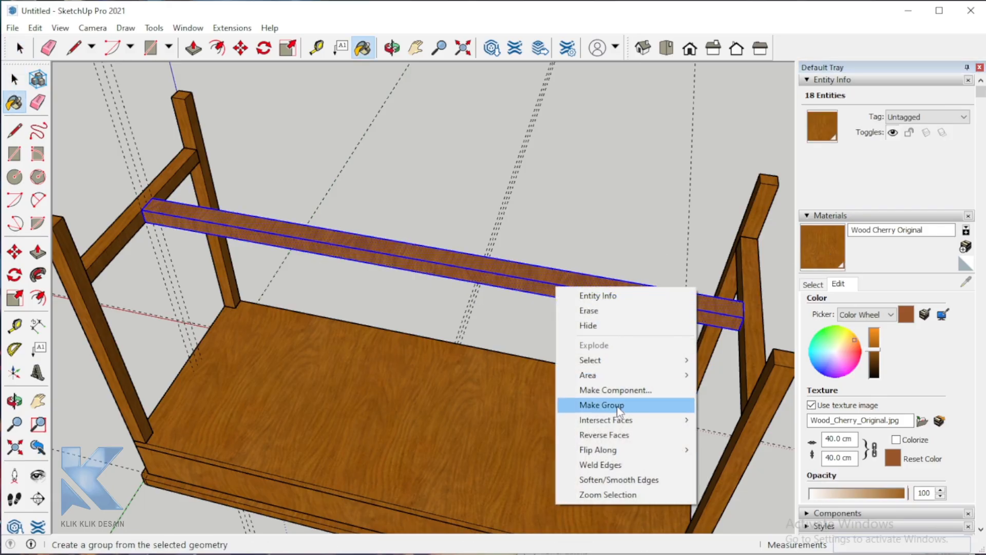
left_click(601, 405)
- Erase all the guide lines around the model with the Eraser
scroll(524, 260, "down", 4)
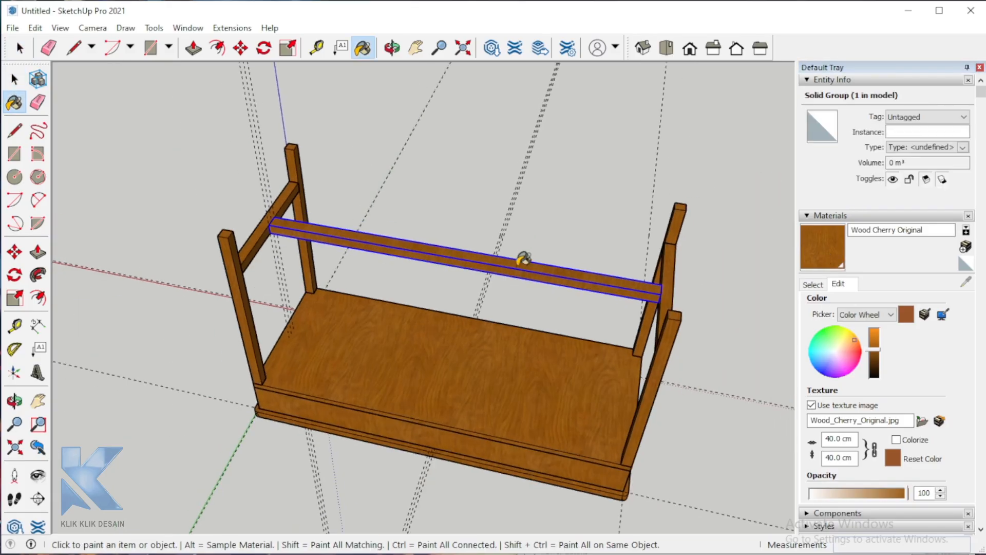
left_click(14, 400)
left_click_drag(467, 331, 162, 281)
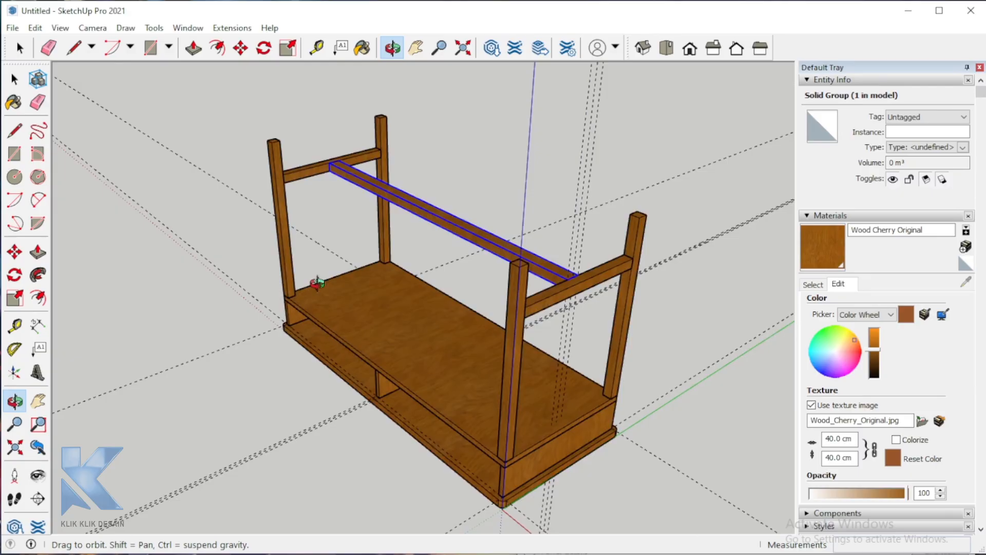
left_click_drag(317, 282, 510, 223)
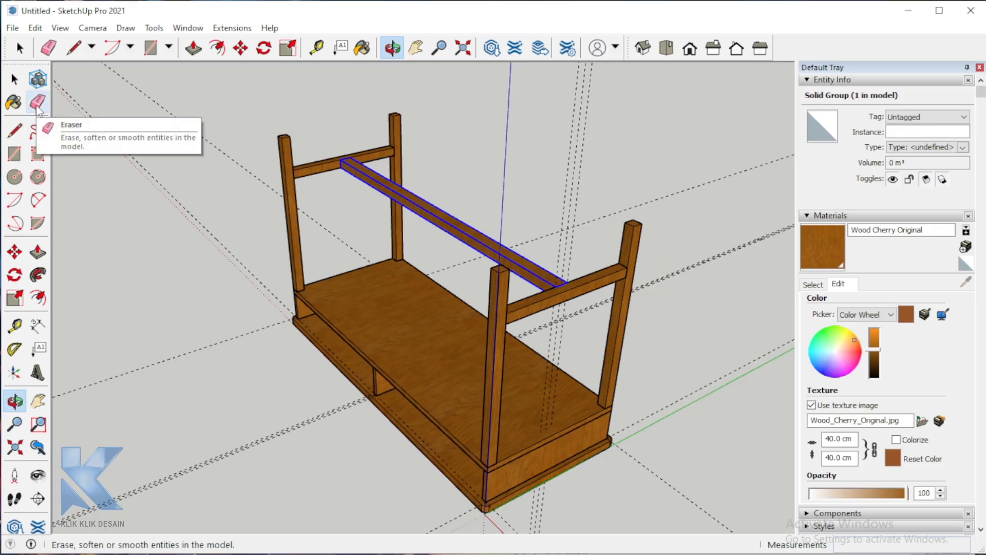
left_click(37, 102)
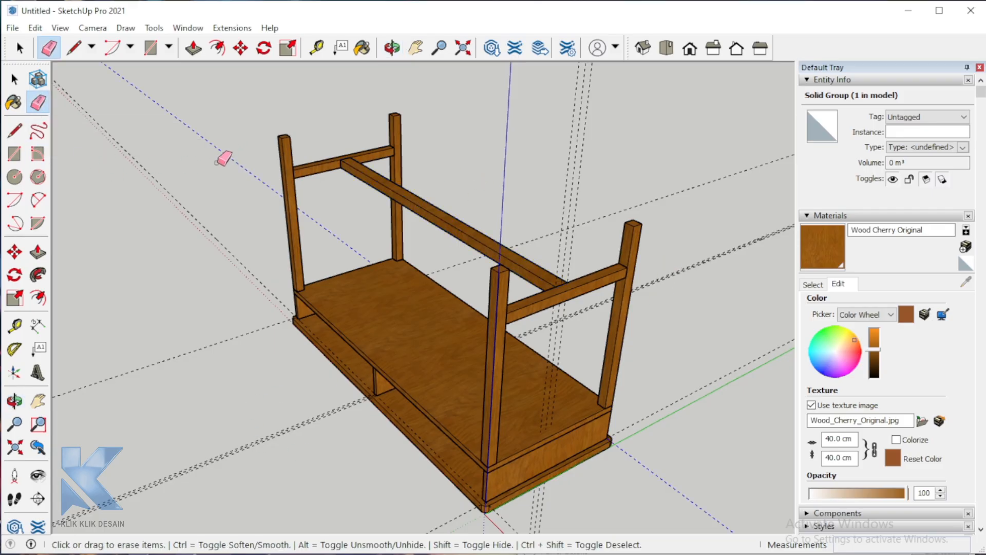
mouse_move(376, 502)
left_mouse_down()
mouse_move(559, 532)
mouse_move(670, 358)
left_mouse_up()
left_click_drag(701, 309, 701, 307)
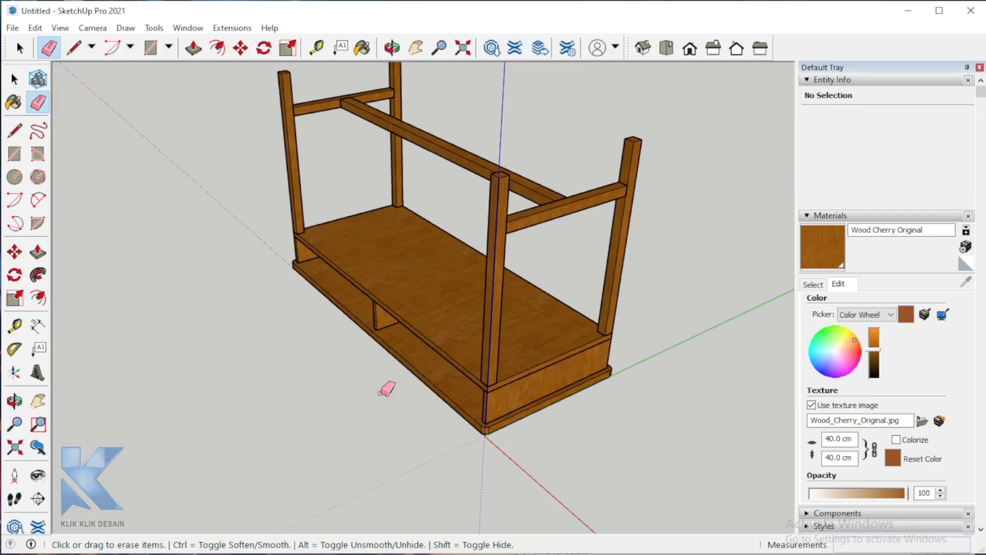
- Examine the desk standing upright on its legs and check its separate groups, including the top slab, compartment frame and long crossbar
left_click(14, 401)
left_click_drag(251, 288, 433, 221)
left_click_drag(508, 322, 478, 172)
left_click_drag(443, 335, 453, 303)
scroll(413, 249, "up", 5)
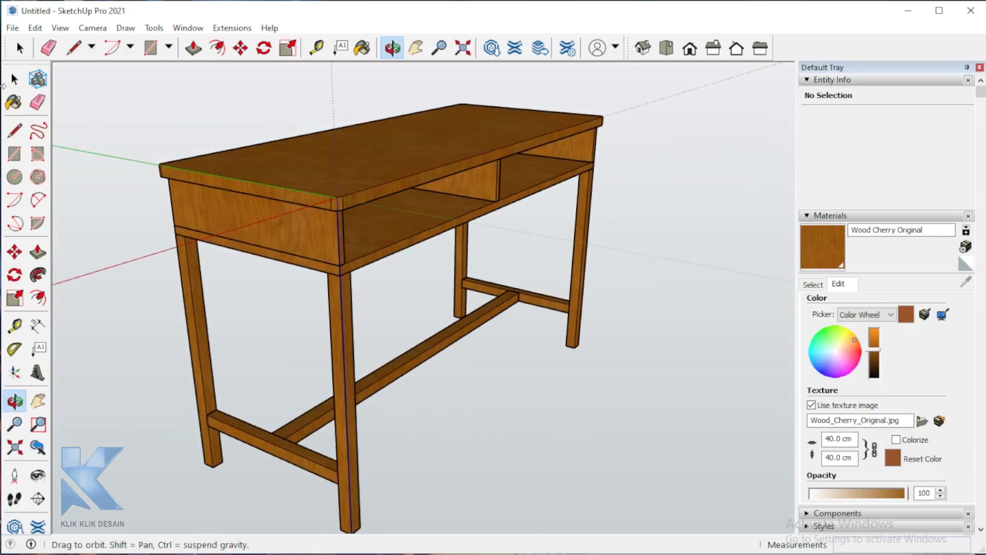
key("space")
left_click(399, 158)
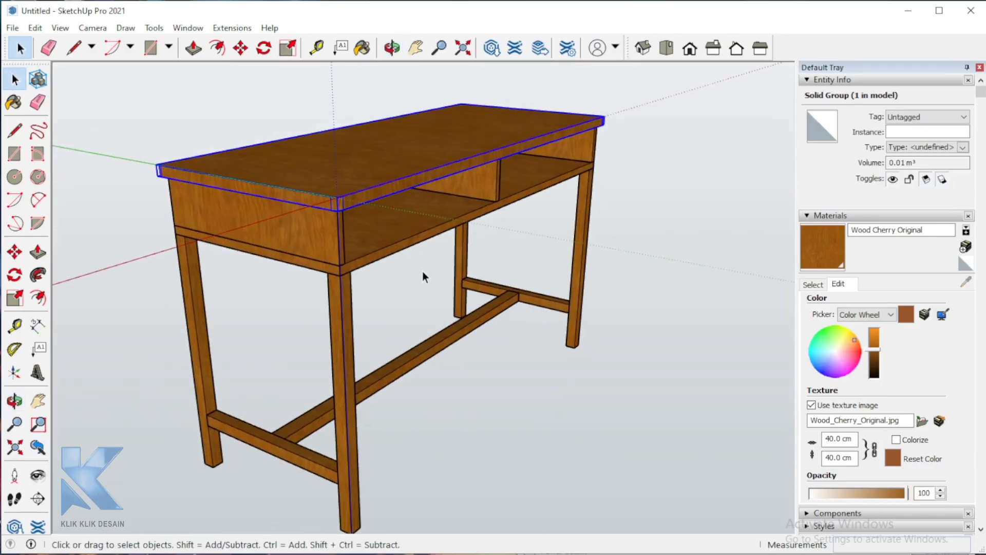
left_click(317, 233)
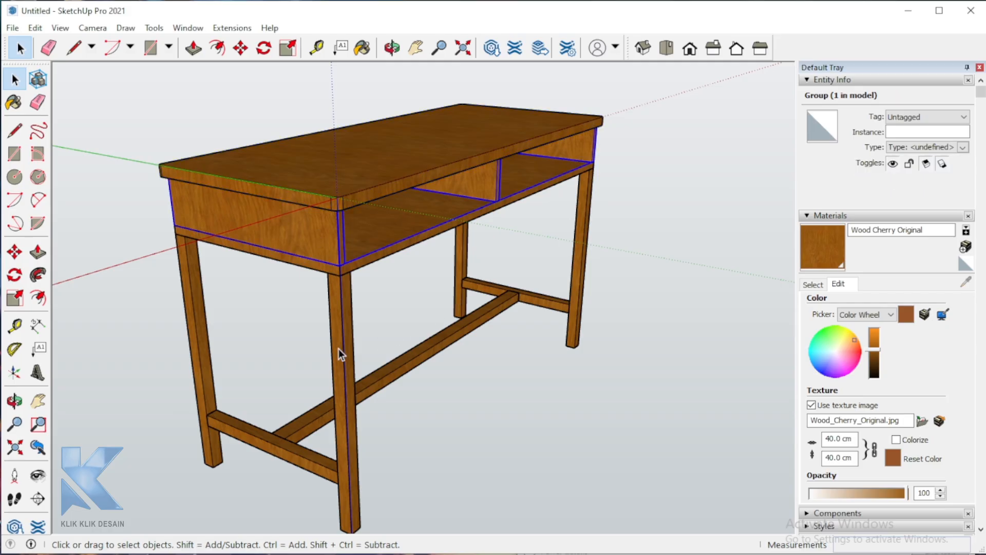
left_click(202, 364)
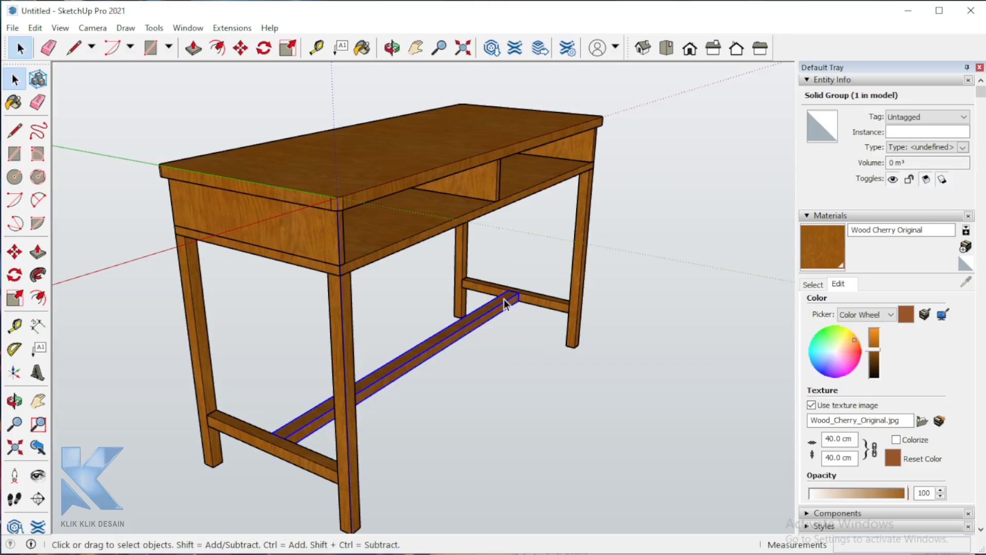
- Inspect the finished desk from the front and both ends, including the open compartments, legs and connecting rails
scroll(503, 304, "down", 3)
left_click(14, 400)
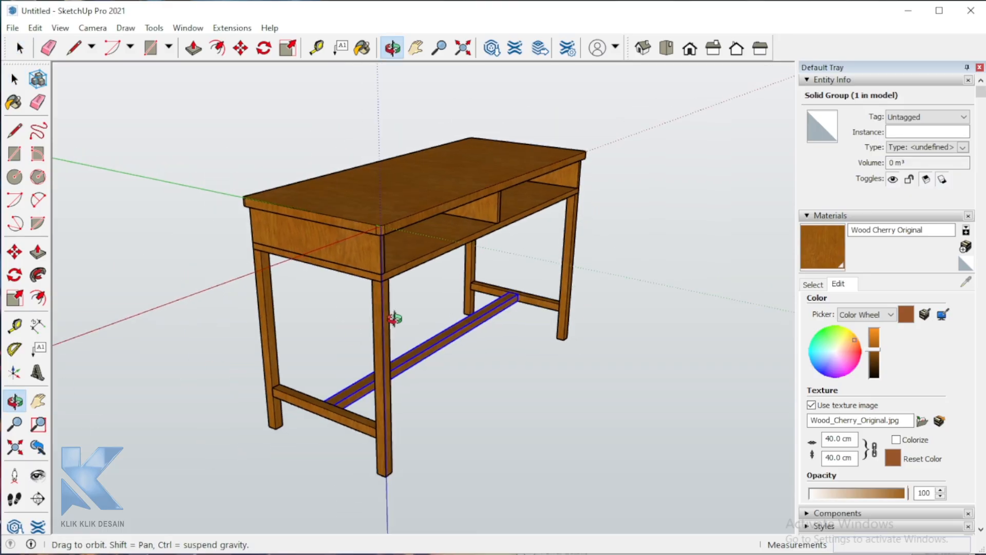
middle_click_drag(394, 318, 255, 310)
middle_click_drag(475, 306, 400, 303)
scroll(548, 313, "up", 2)
middle_click_drag(548, 313, 257, 249)
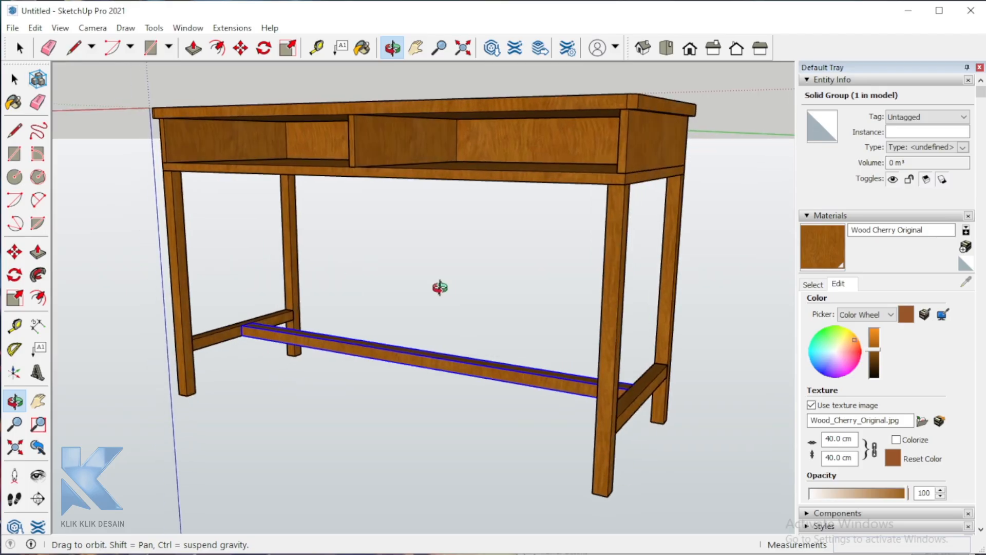
middle_click_drag(440, 287, 617, 323)
middle_click_drag(369, 318, 240, 371)
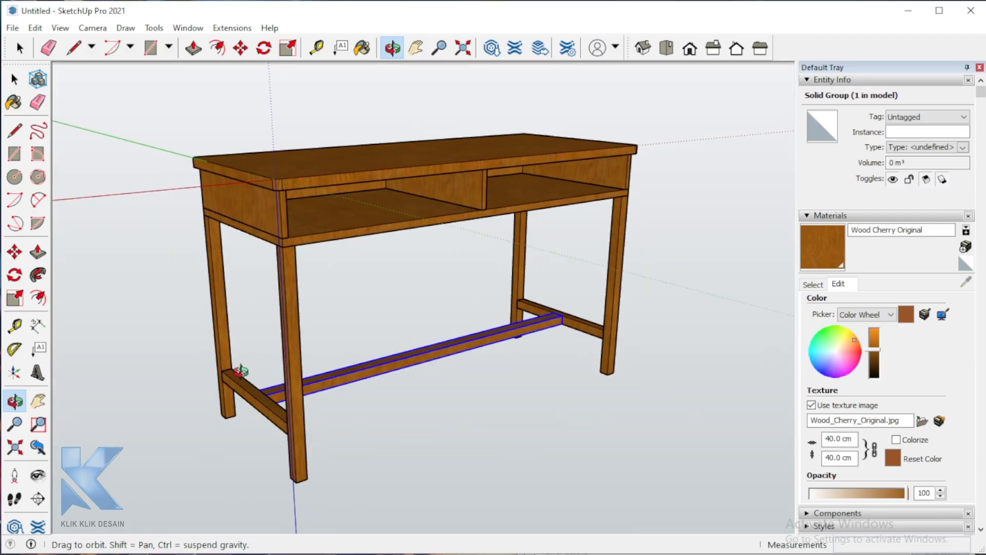